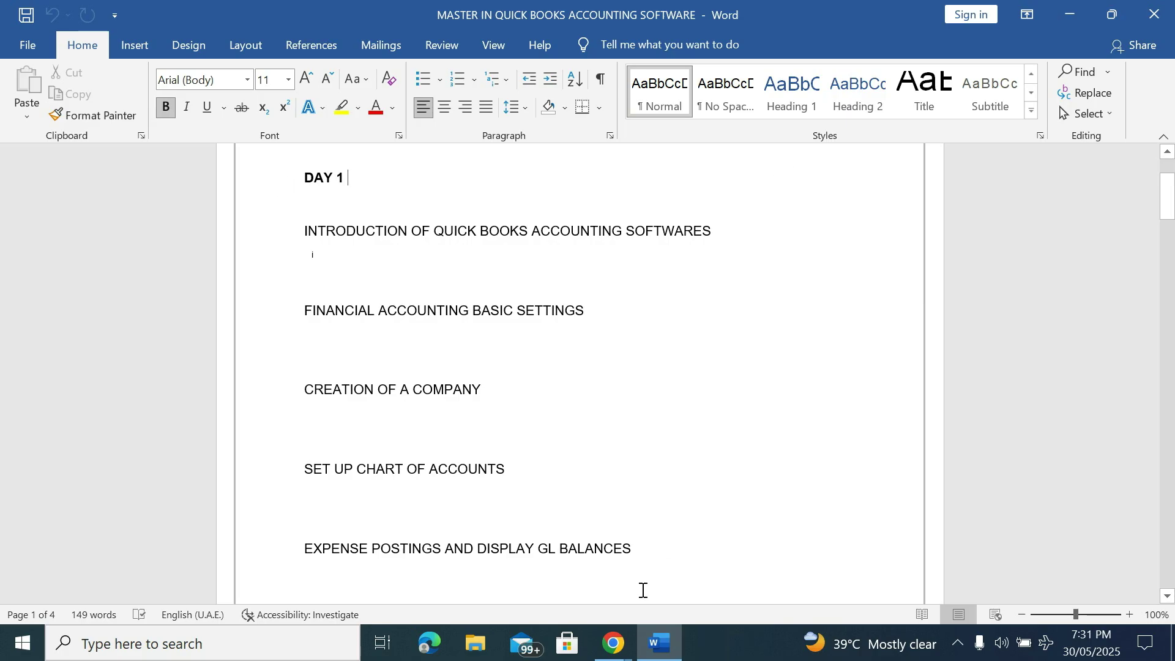
Bring the QuickBooks Online pricing page forward and review the Simple Start, Plus and Advanced plan features
mouse_move(614, 654)
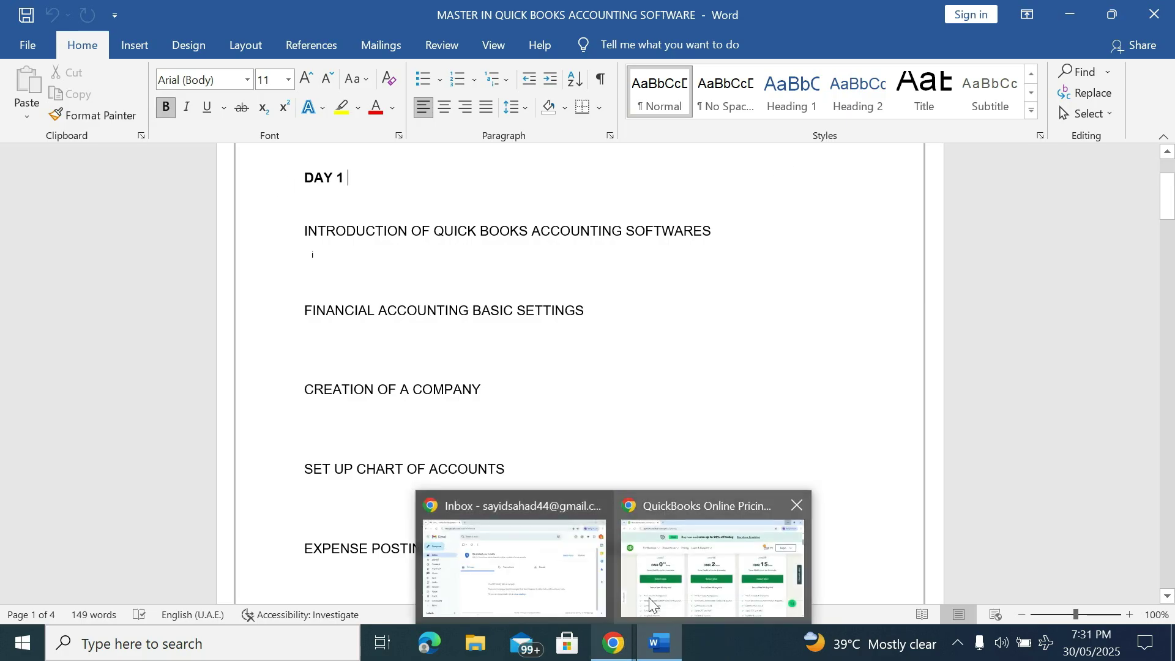
left_click(674, 551)
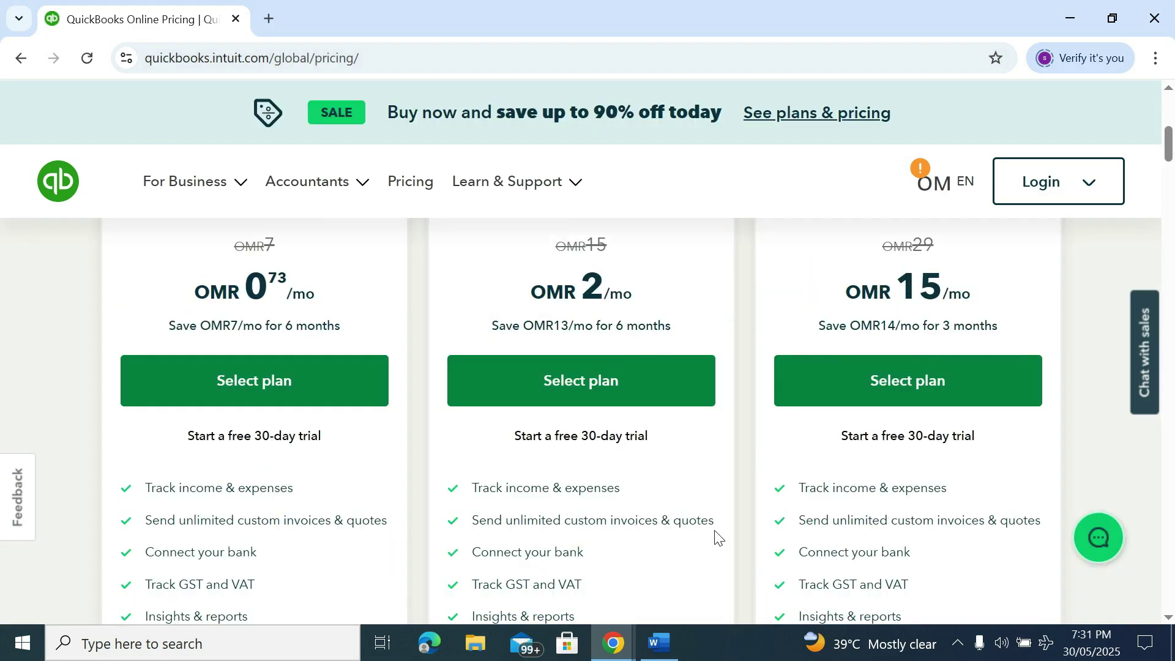
scroll(602, 537, "up", 3)
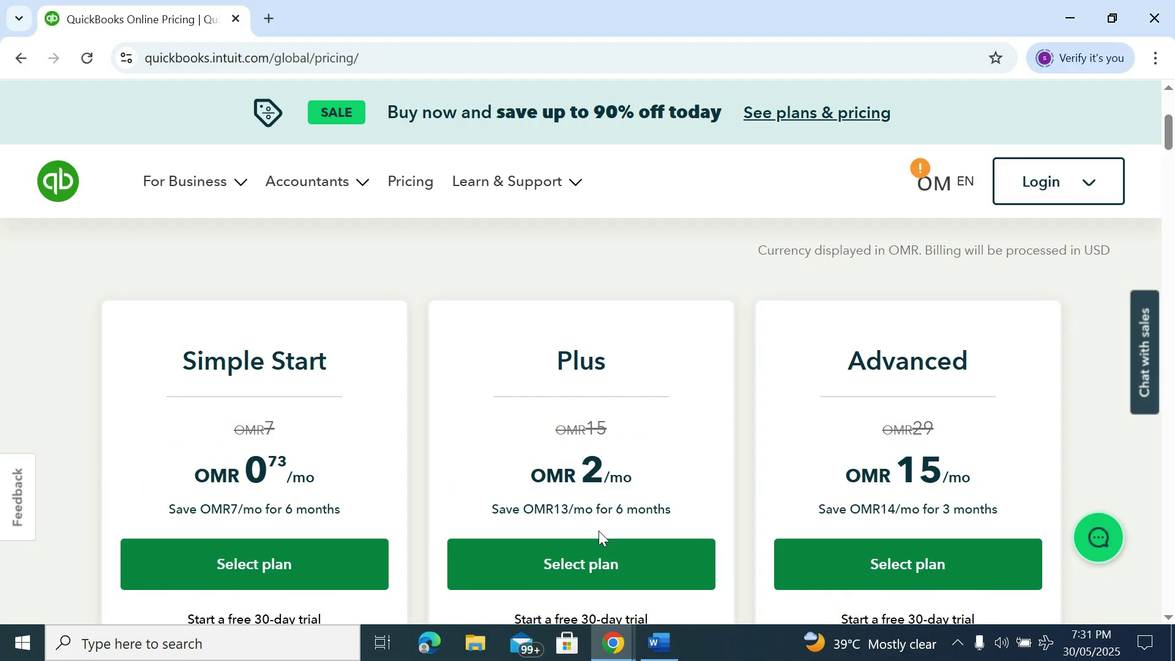
scroll(599, 533, "down", 1)
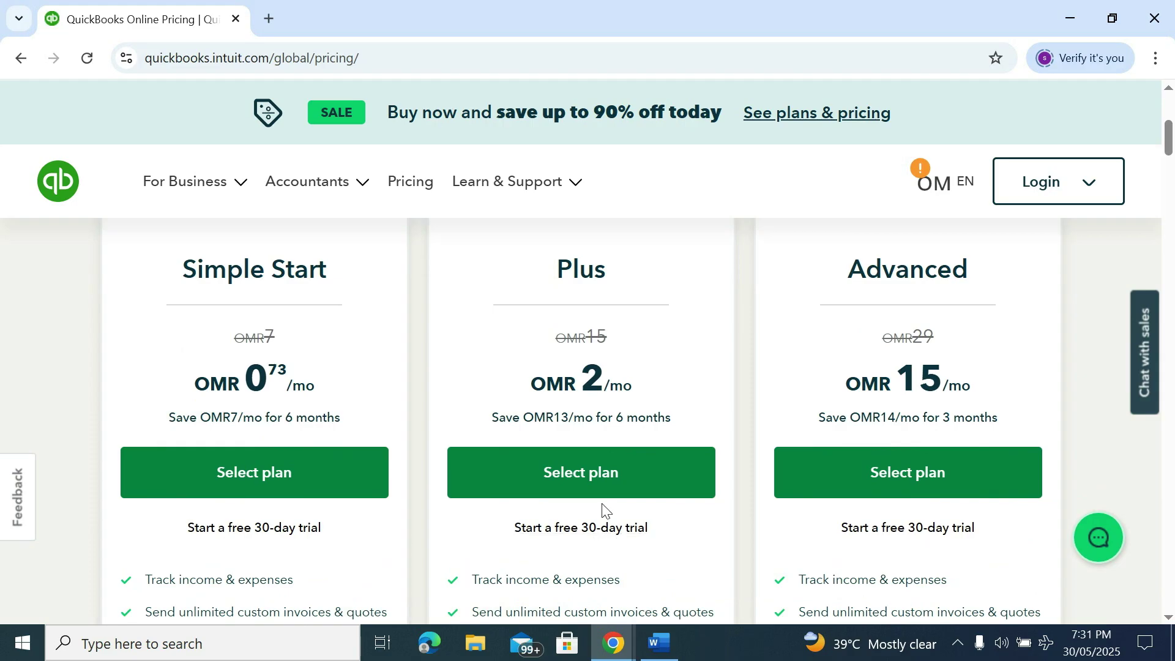
scroll(604, 511, "down", 3)
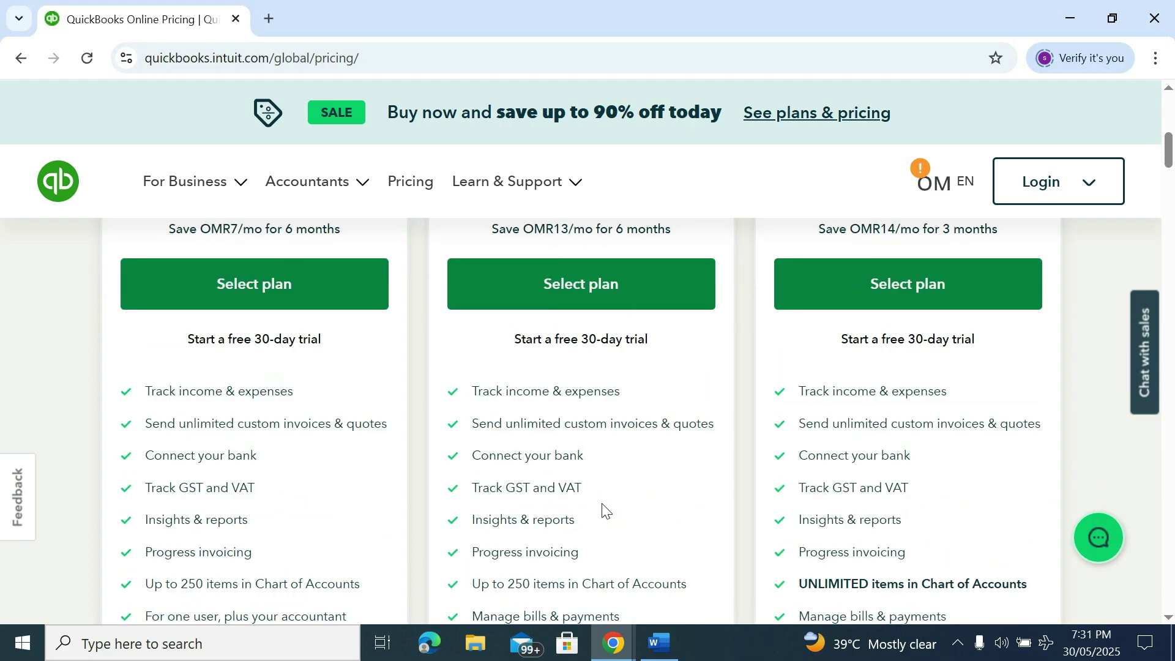
scroll(604, 511, "down", 1)
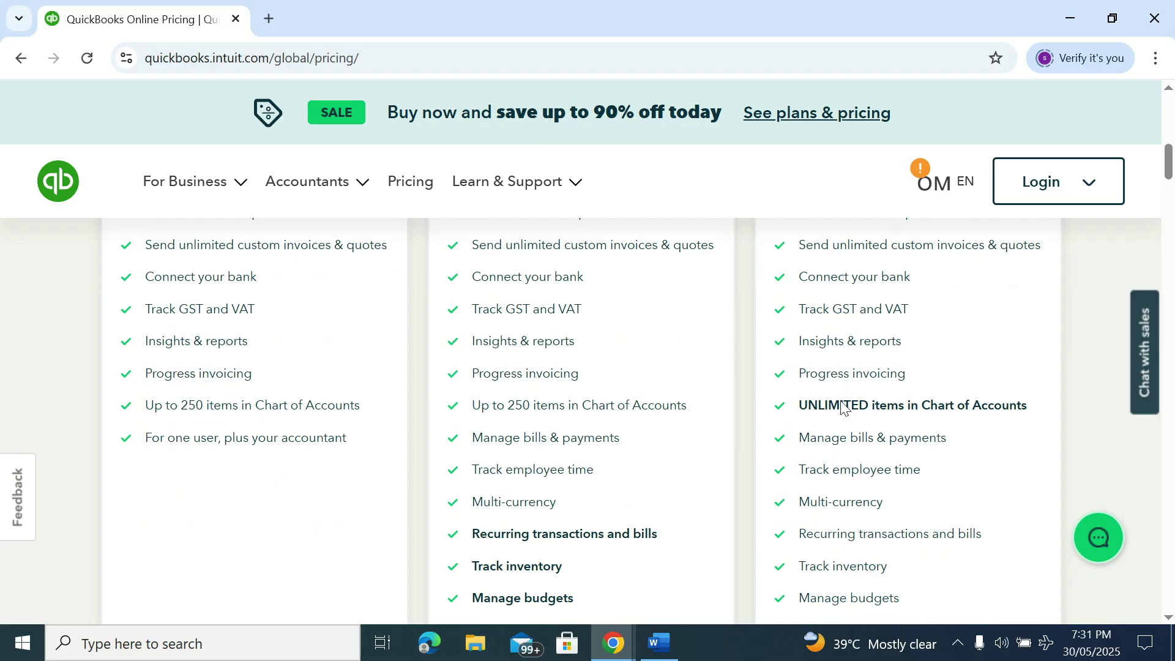
scroll(855, 488, "up", 3)
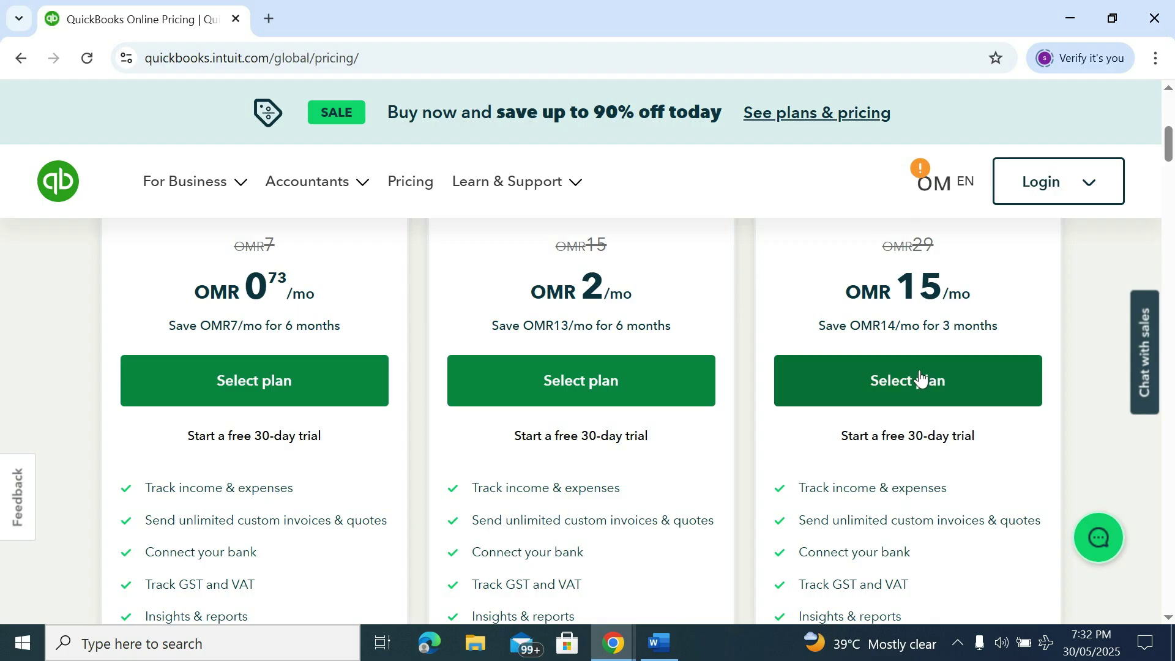
Start the Advanced plan's free 30-day trial with United Arab Emirates as the business location
left_click(910, 437)
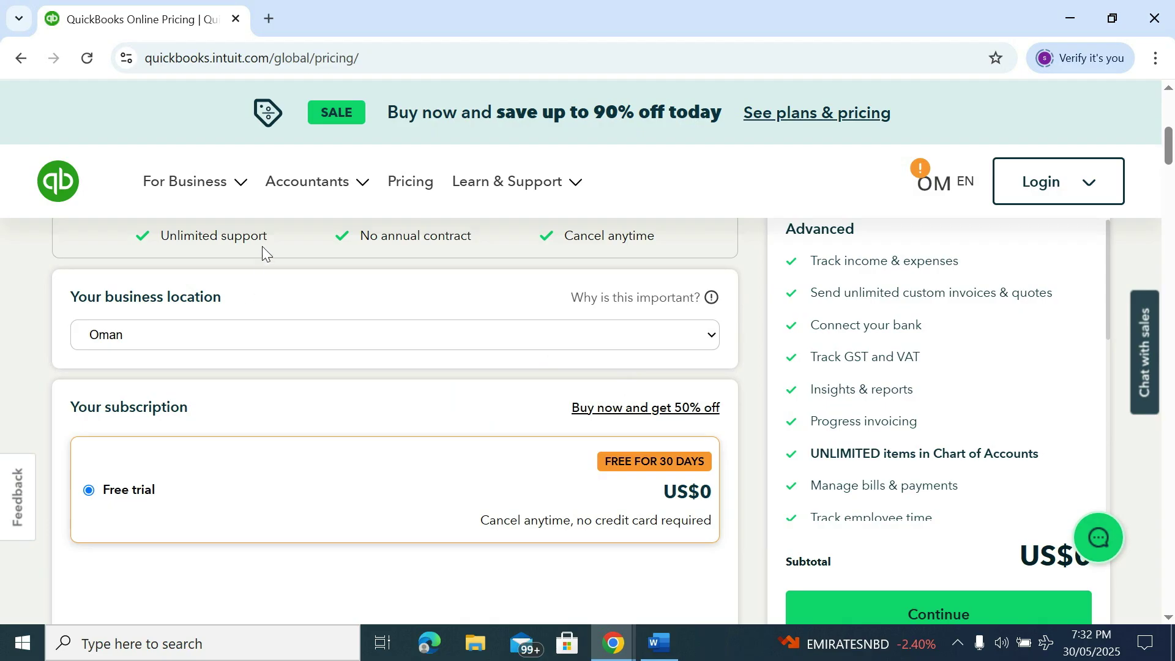
left_click(213, 339)
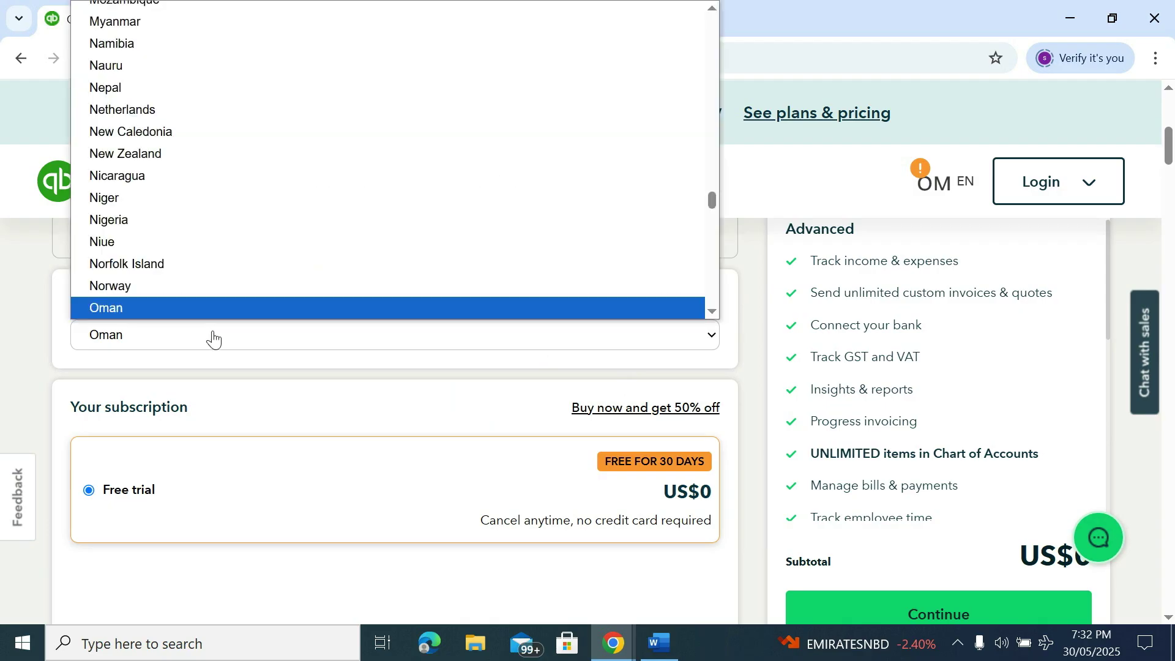
key("u")
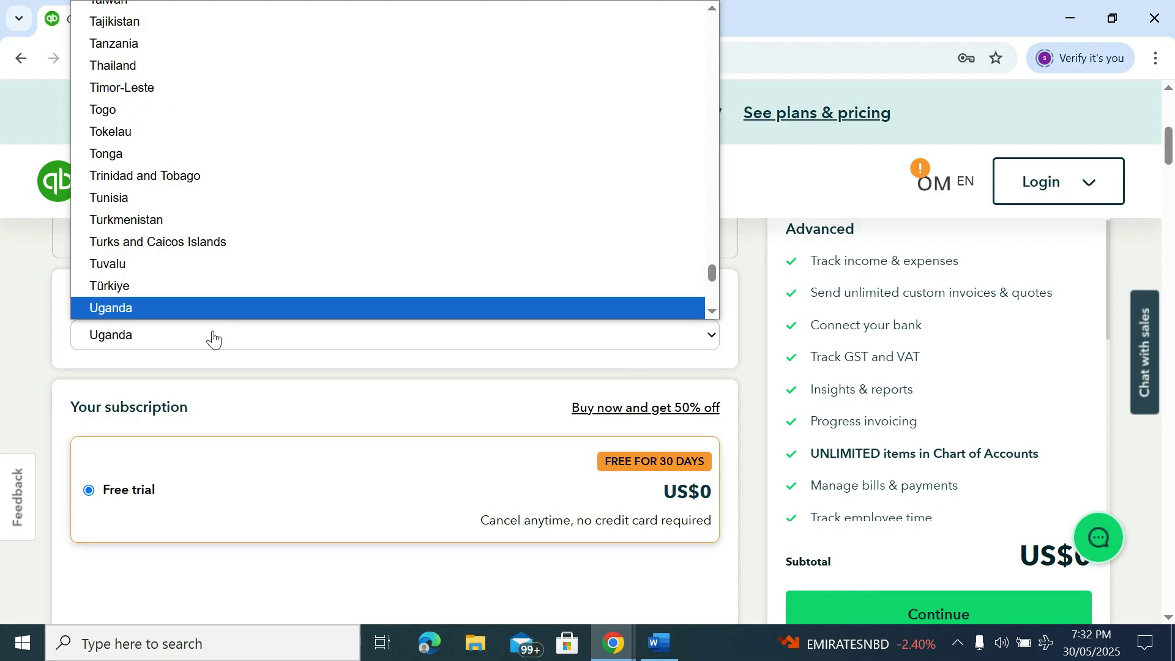
key("n")
key("i")
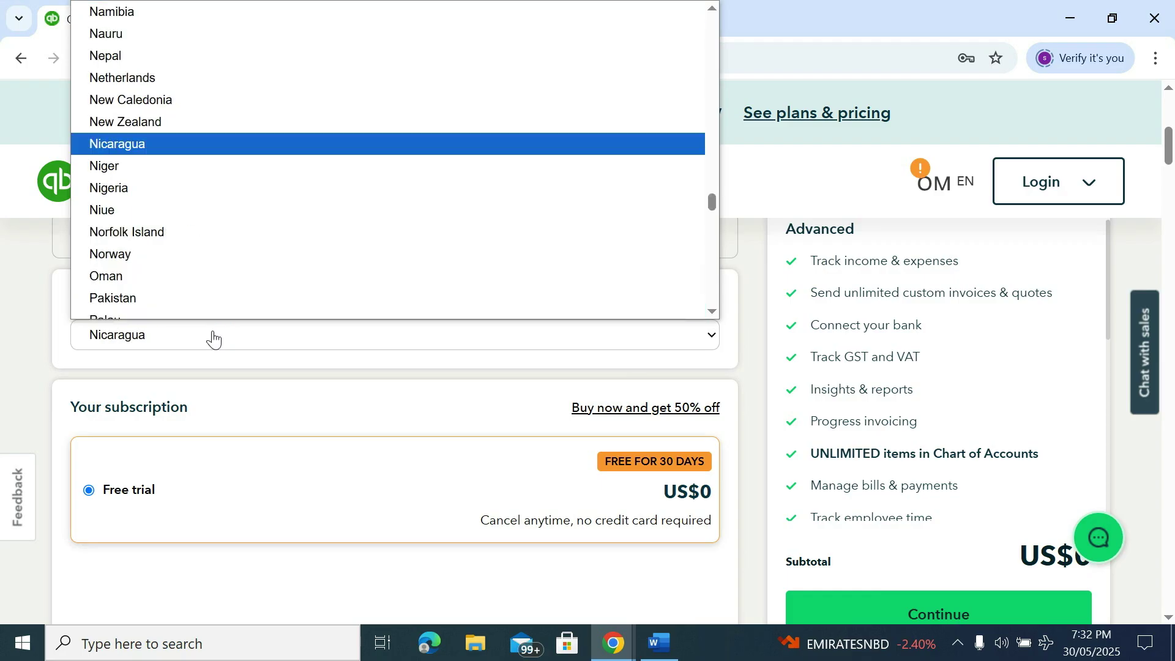
key("u")
key("u")
key("u")
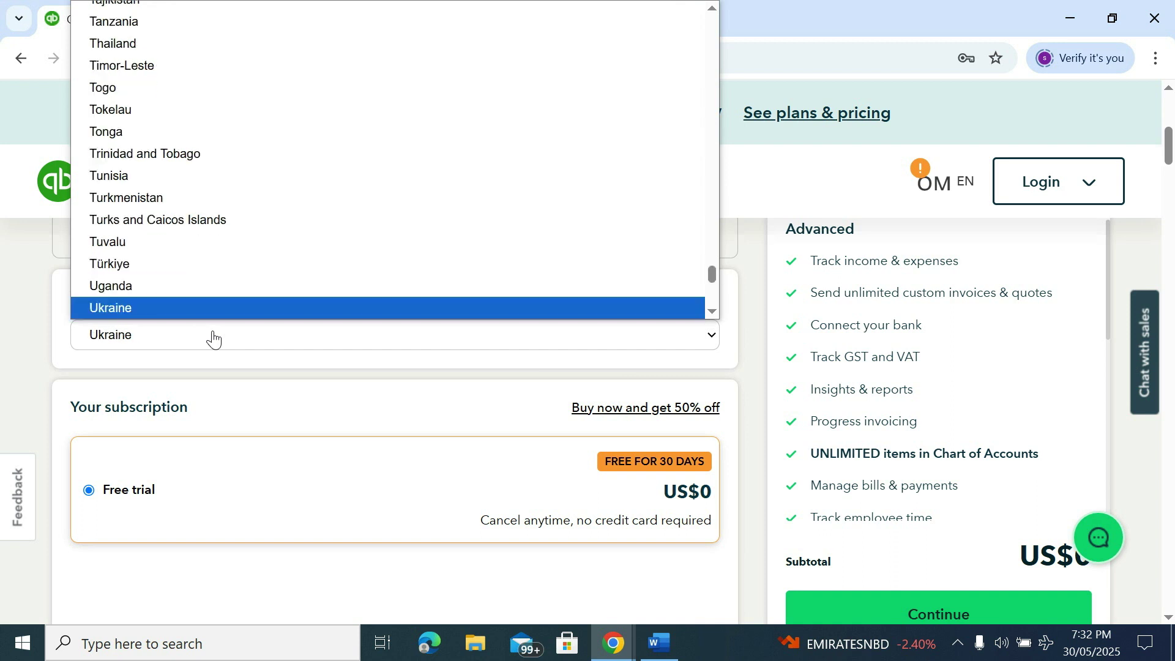
key("Return")
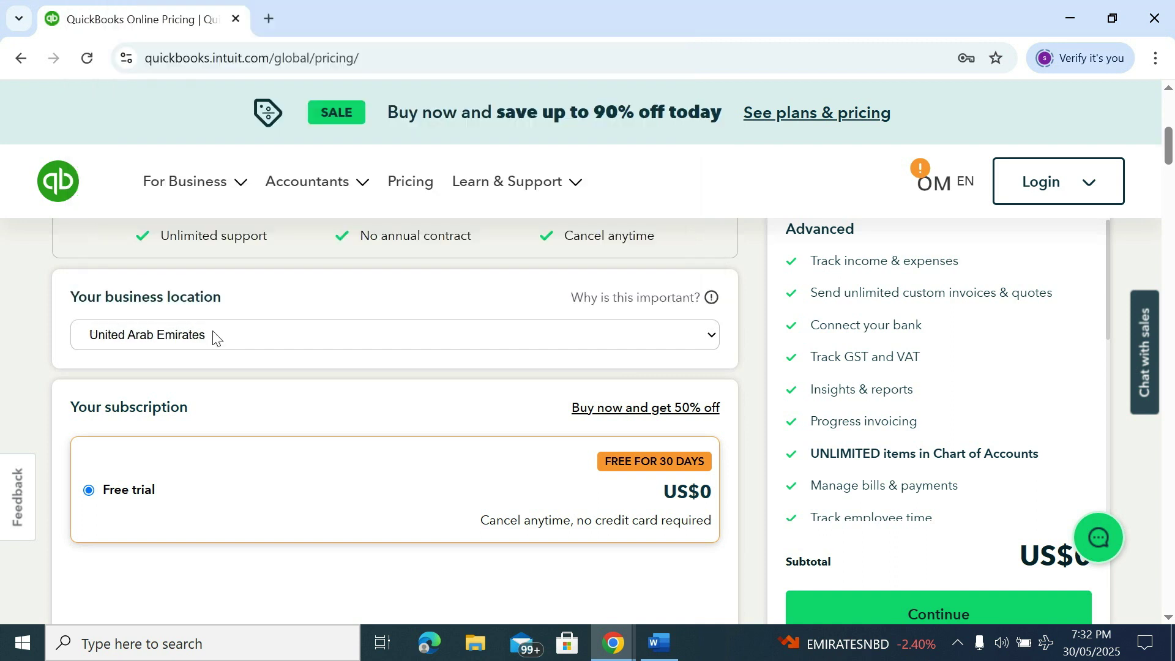
scroll(699, 356, "down", 3)
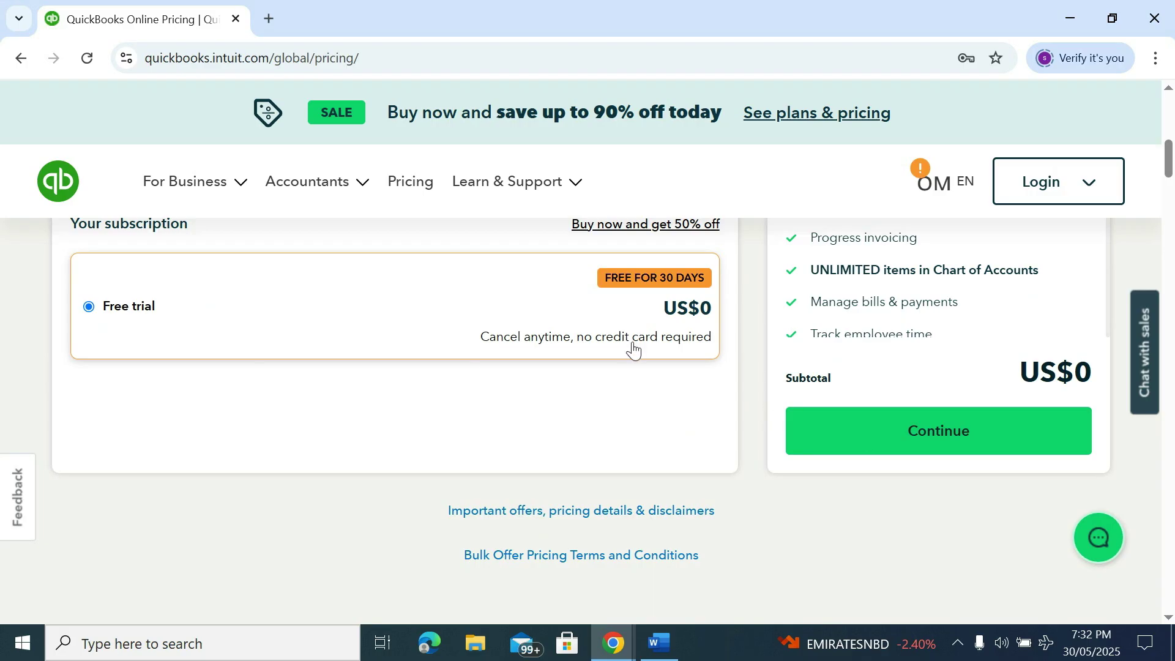
Continue to the Intuit account form and enter the email address, first name and last name
left_click(929, 440)
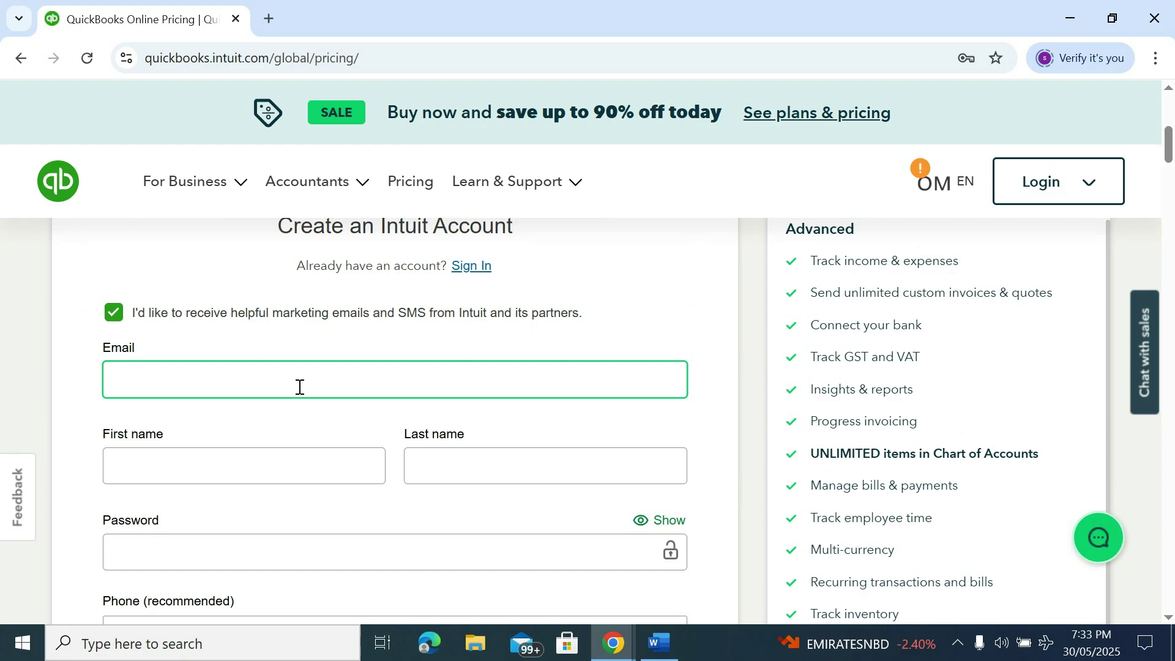
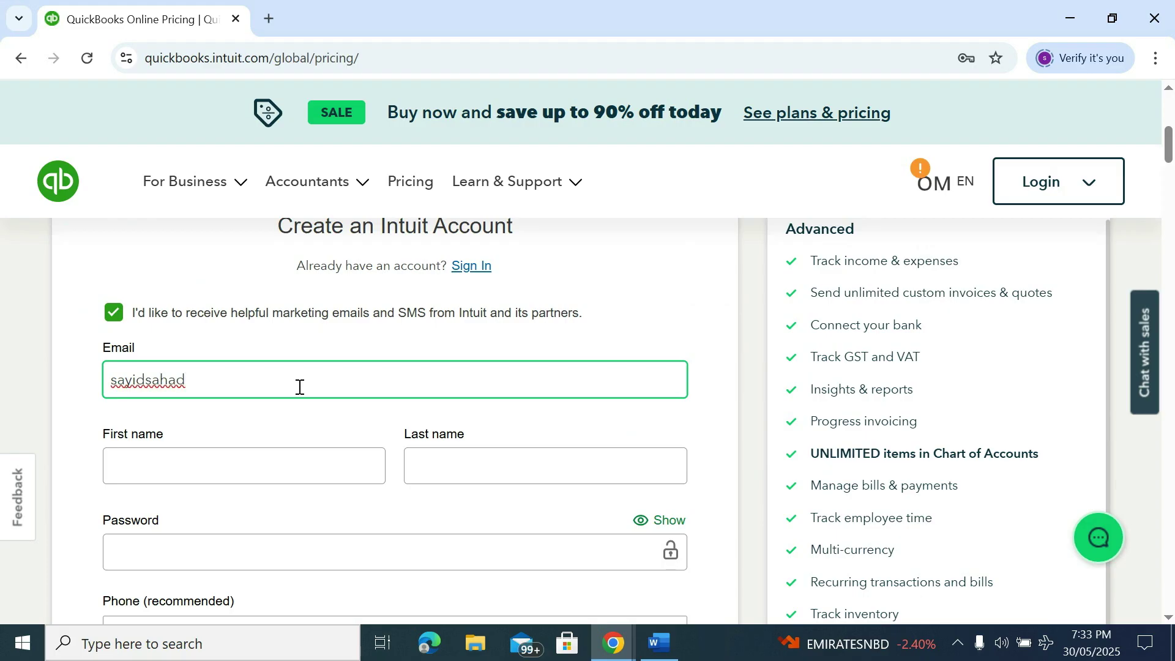
scroll(299, 386, "down", 2)
left_click(249, 372)
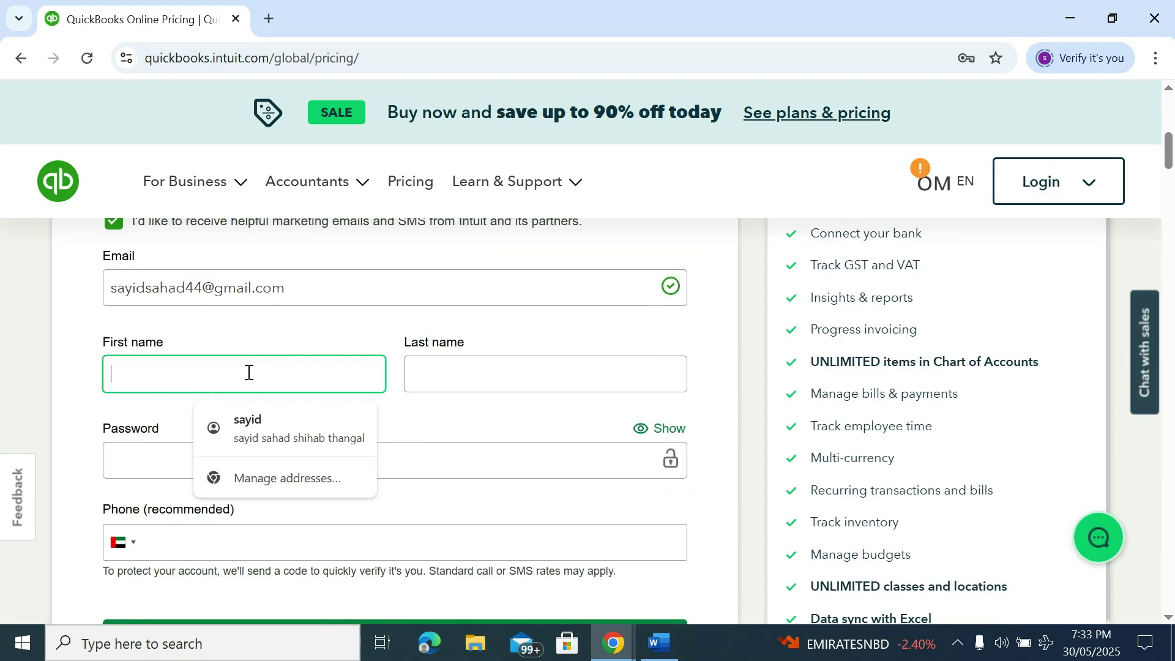
key("Tab")
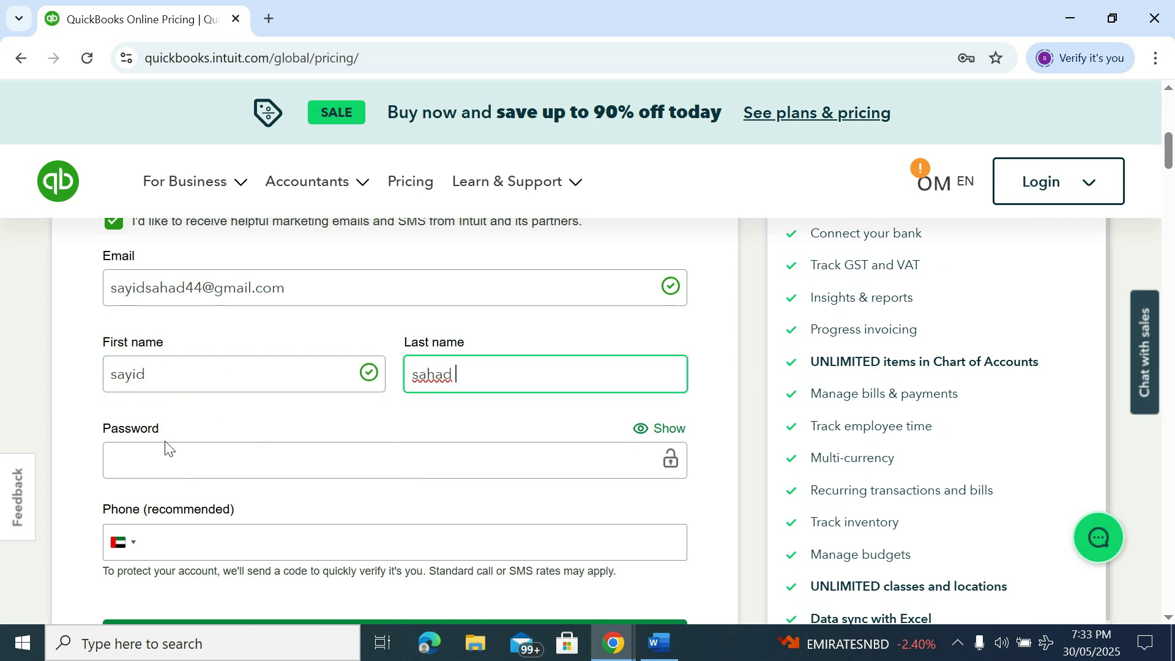
Fill in the account password and phone number, then submit to start the free trial
left_click(159, 459)
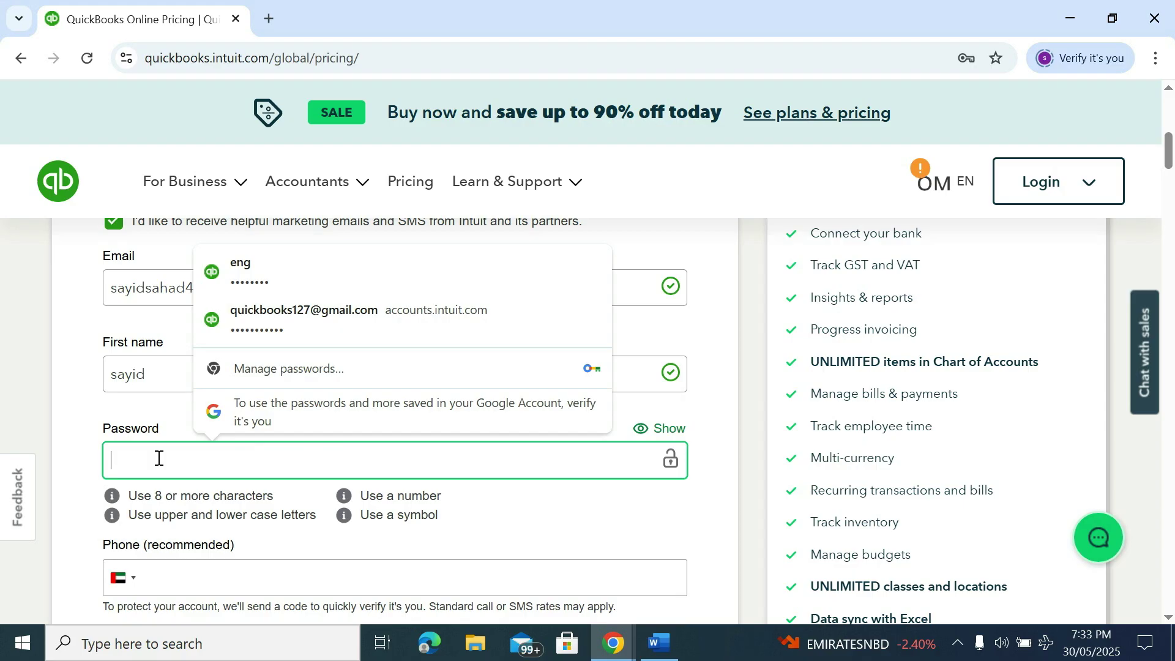
type("•")
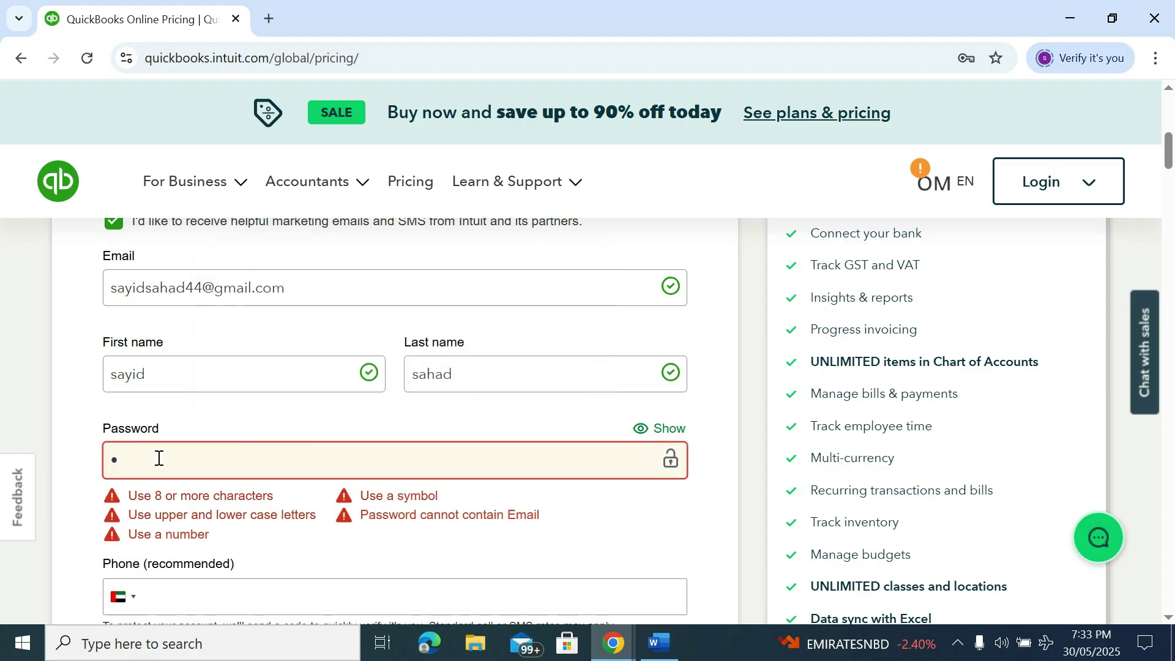
key("ctrl+v")
scroll(155, 504, "down", 1)
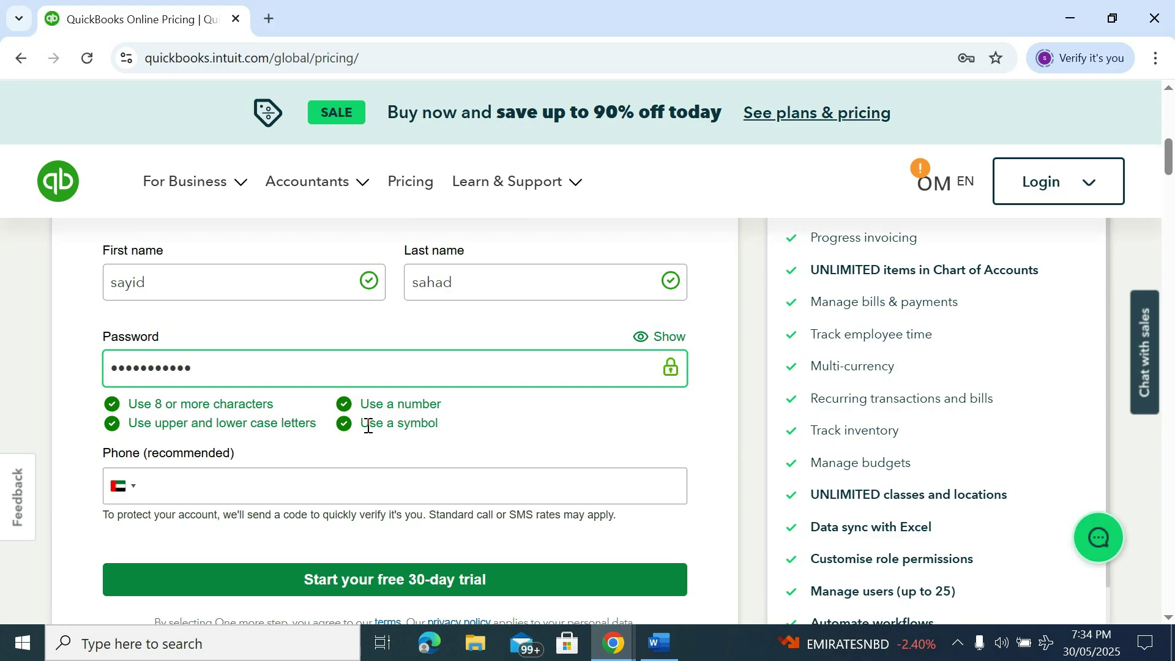
left_click(207, 486)
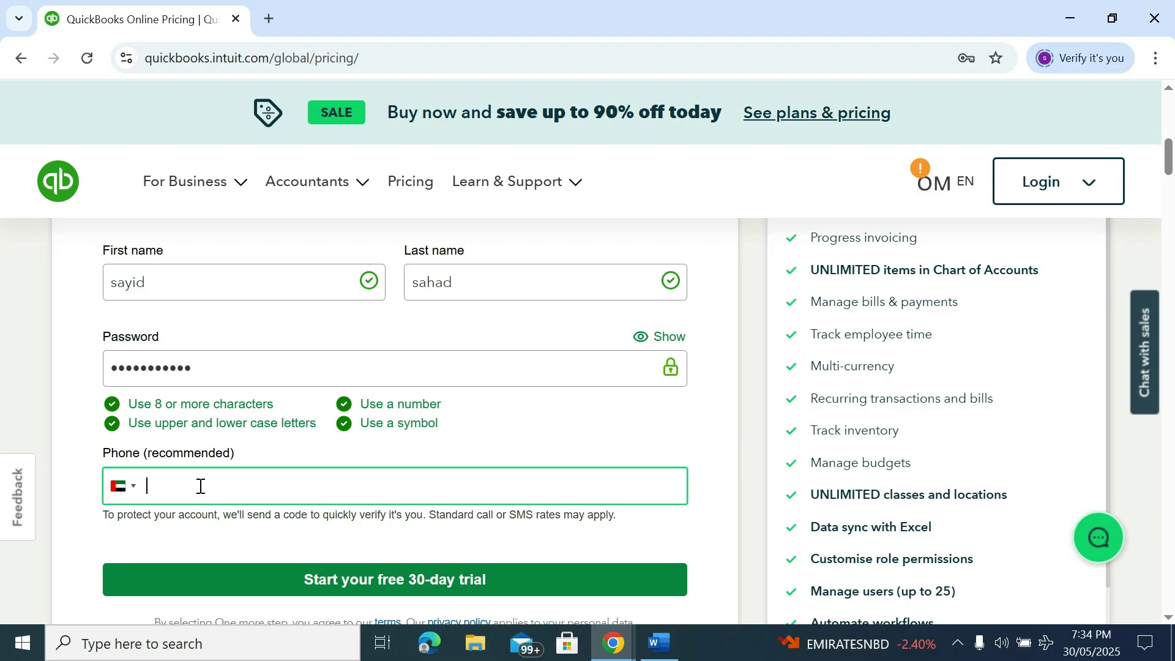
scroll(199, 488, "down", 1)
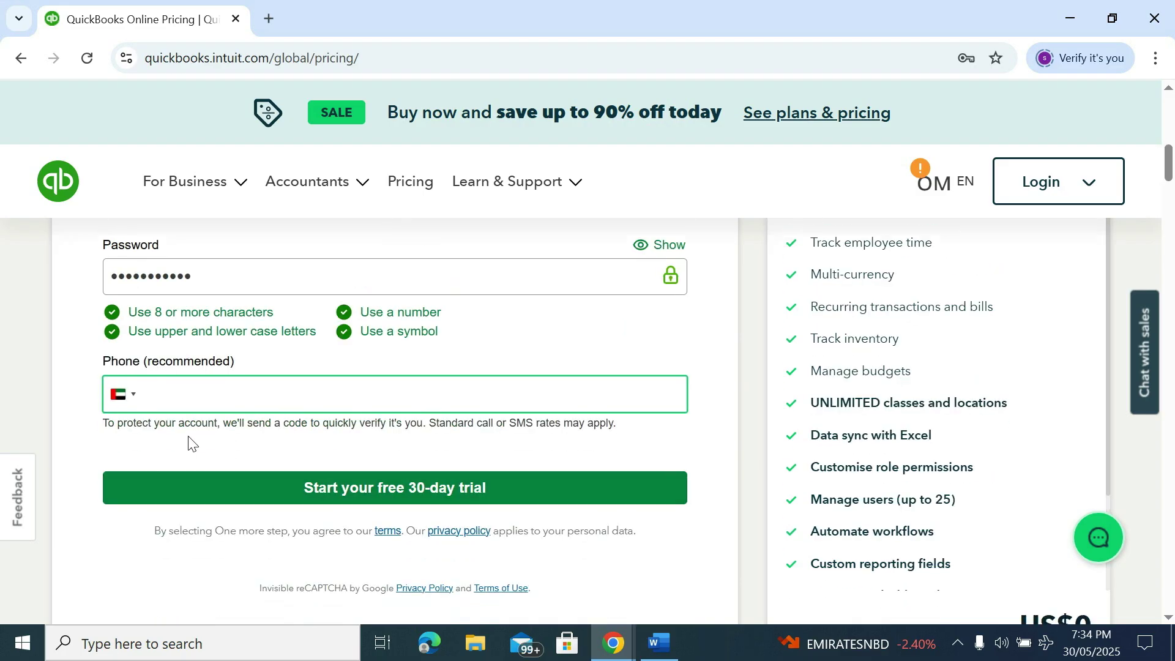
scroll(189, 439, "up", 1)
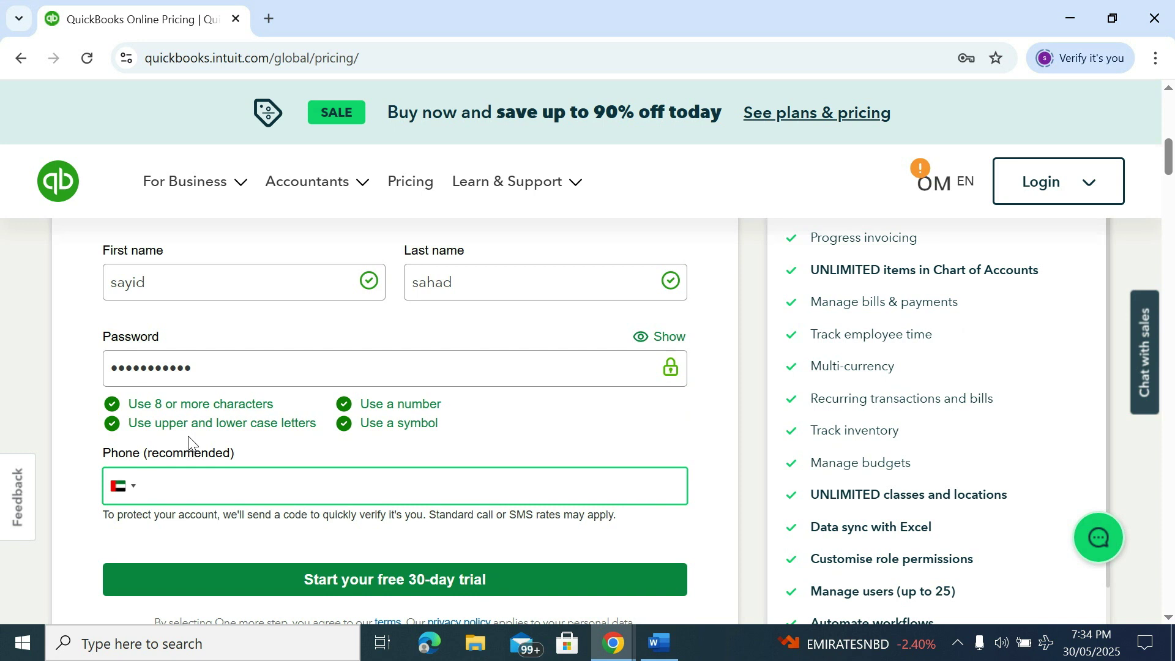
key("ctrl+v")
scroll(192, 442, "down", 1)
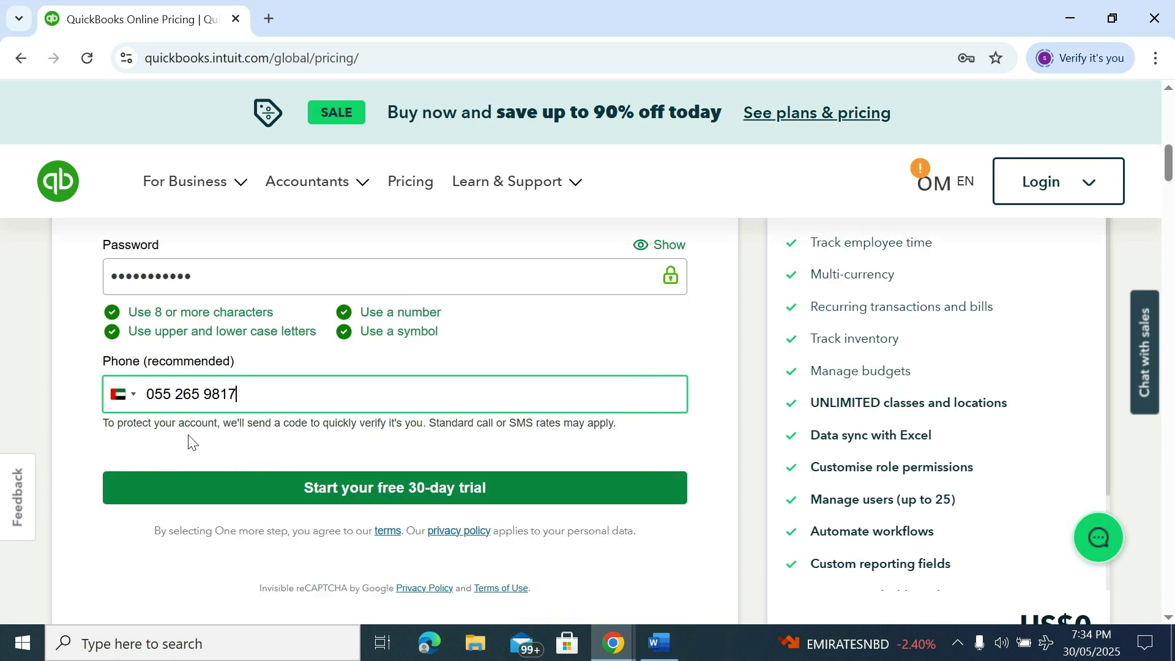
left_click(354, 500)
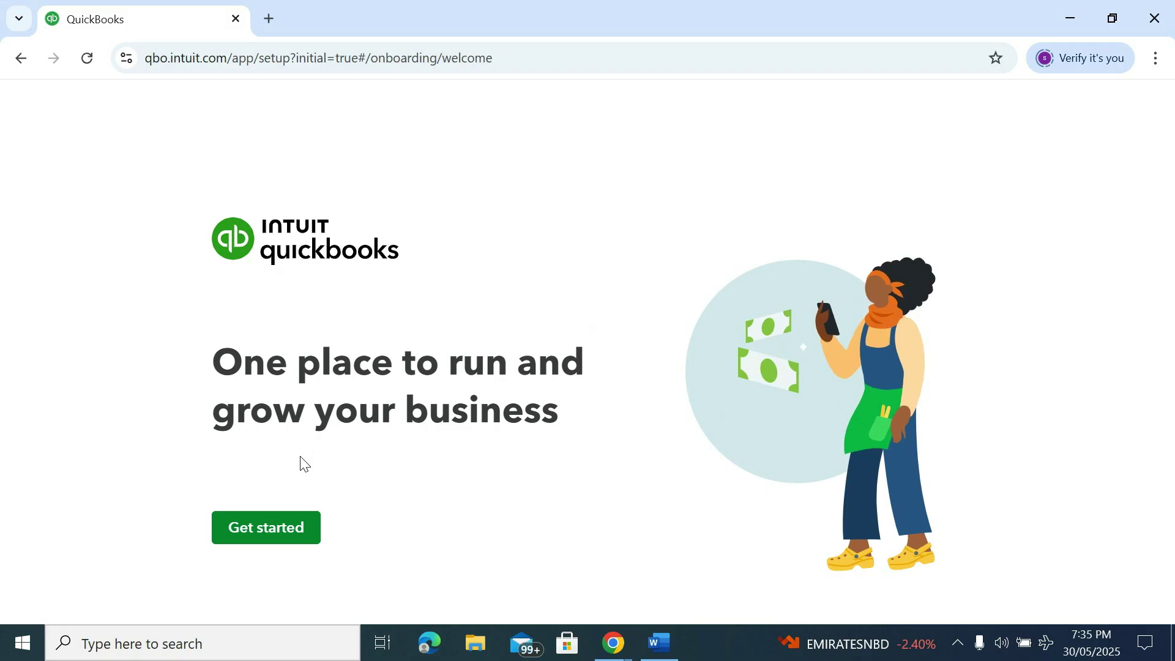
Begin the company setup and enter 'Noble Drilling Company' as the business name
left_click(280, 533)
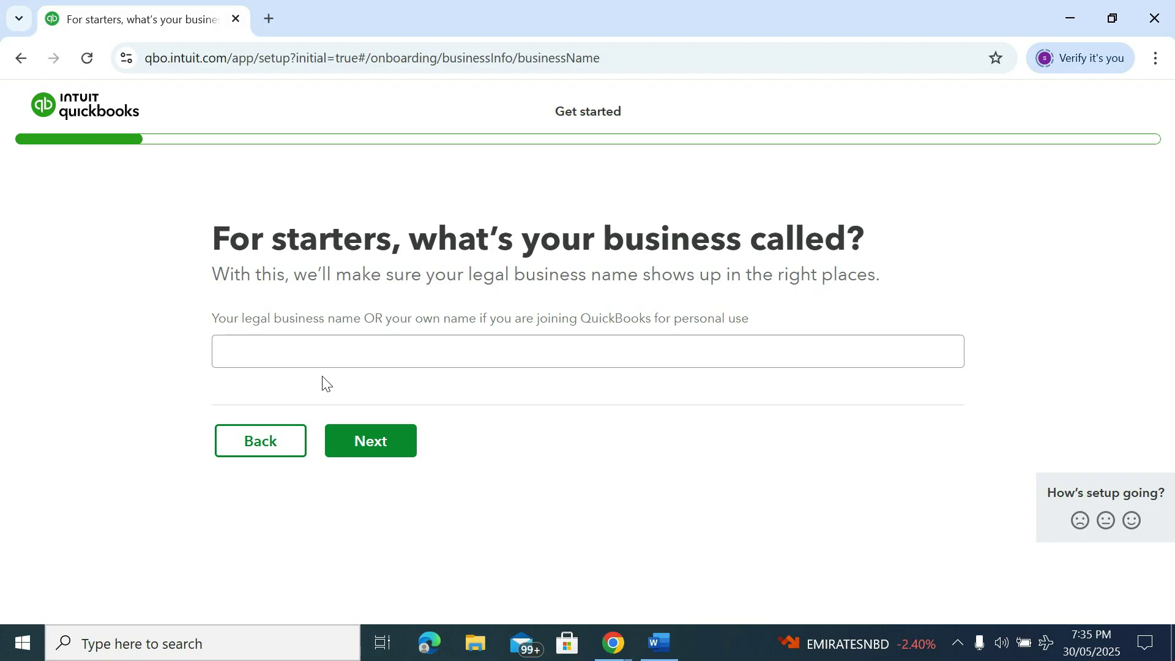
left_click(300, 352)
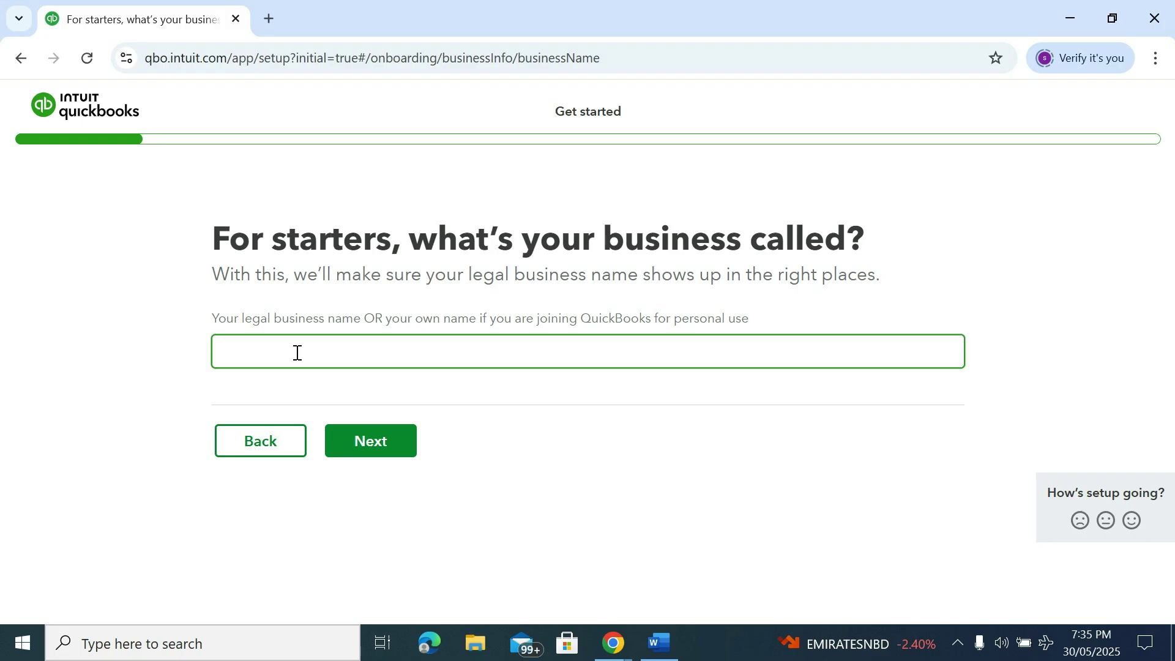
type("Noble Drilling Compan")
key("BackSpace")
key("BackSpace")
type("any")
Set the industry to Other and describe the business as Drilling
left_click(366, 442)
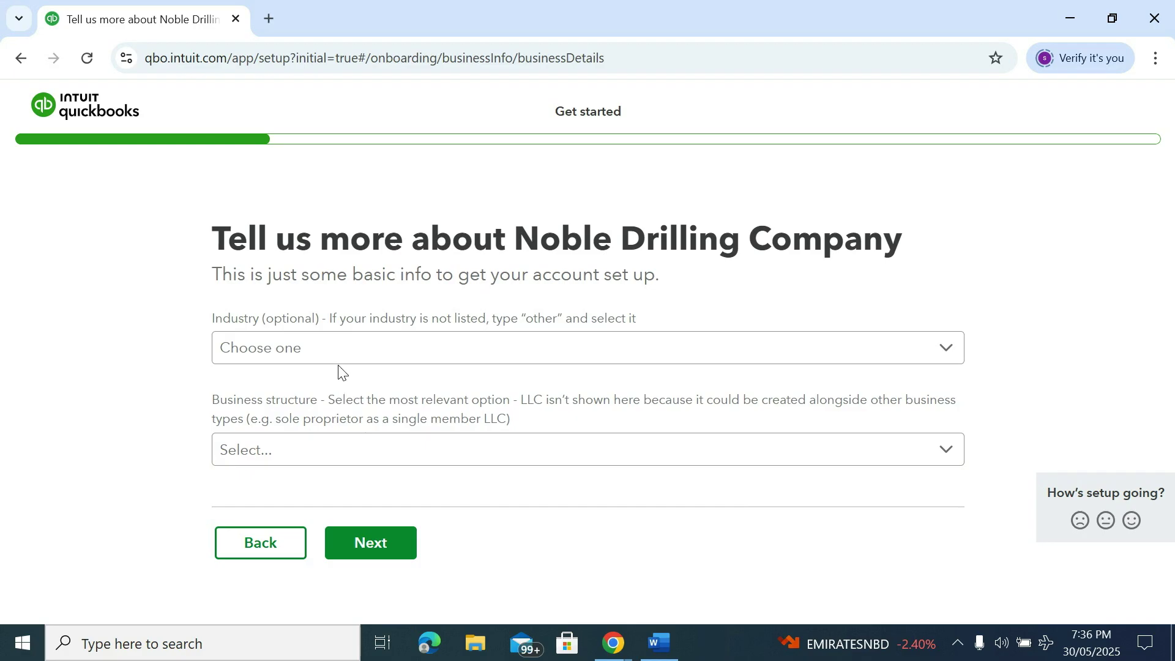
left_click(331, 348)
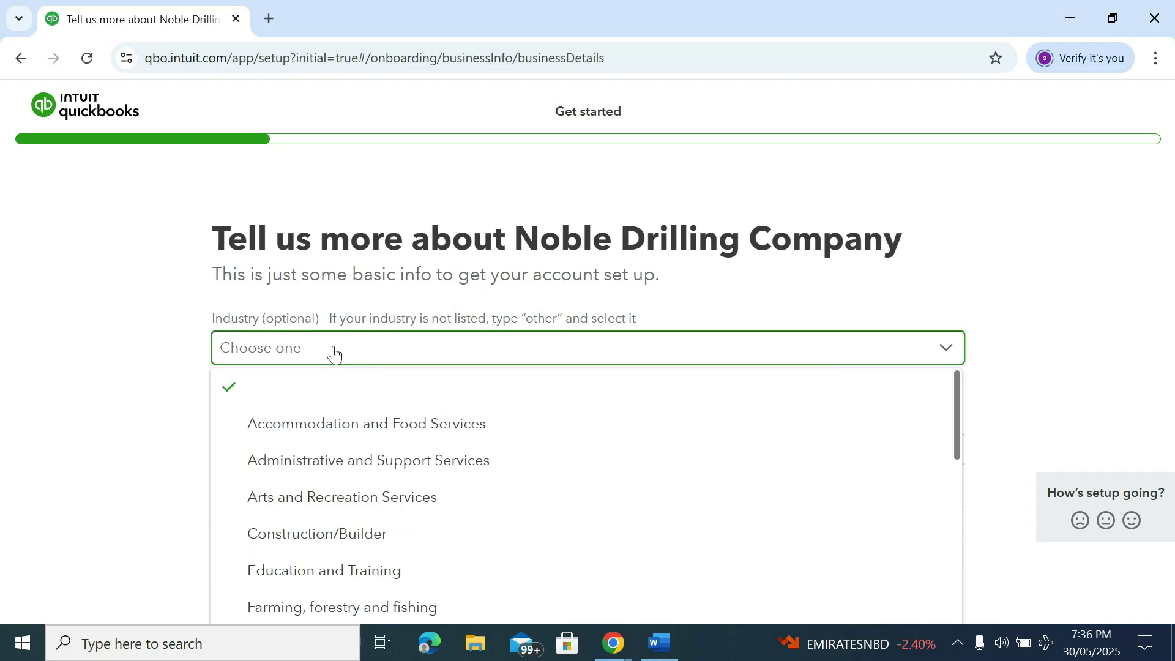
scroll(392, 435, "down", 8)
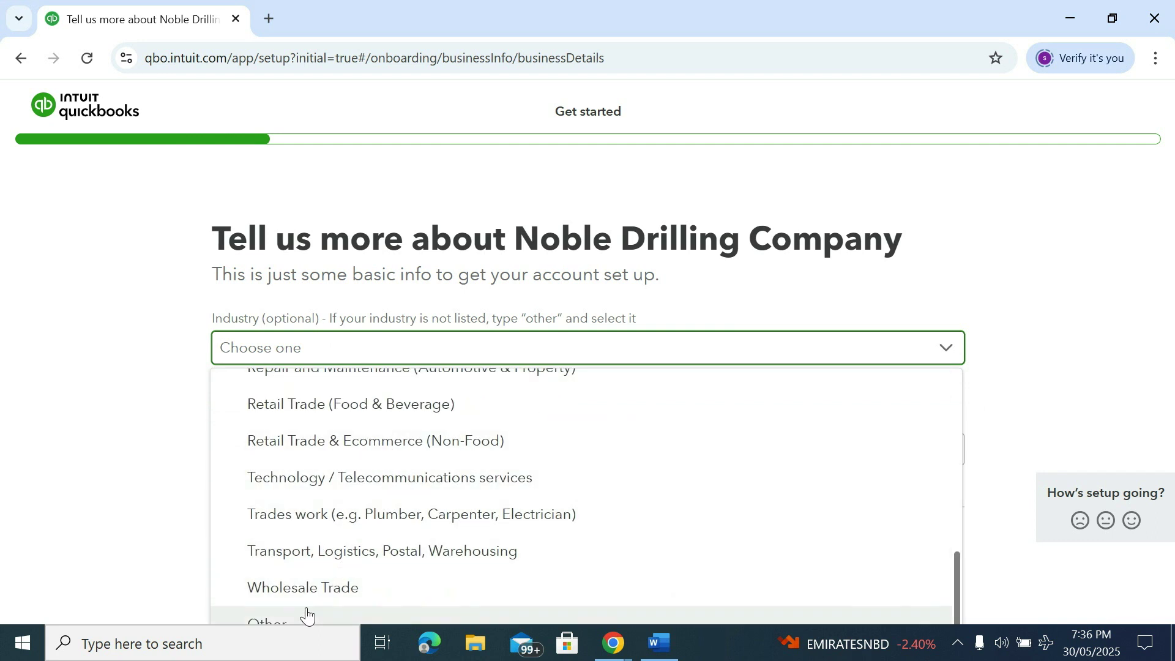
left_click(268, 625)
scroll(310, 467, "down", 1)
left_click(301, 409)
type("Dr")
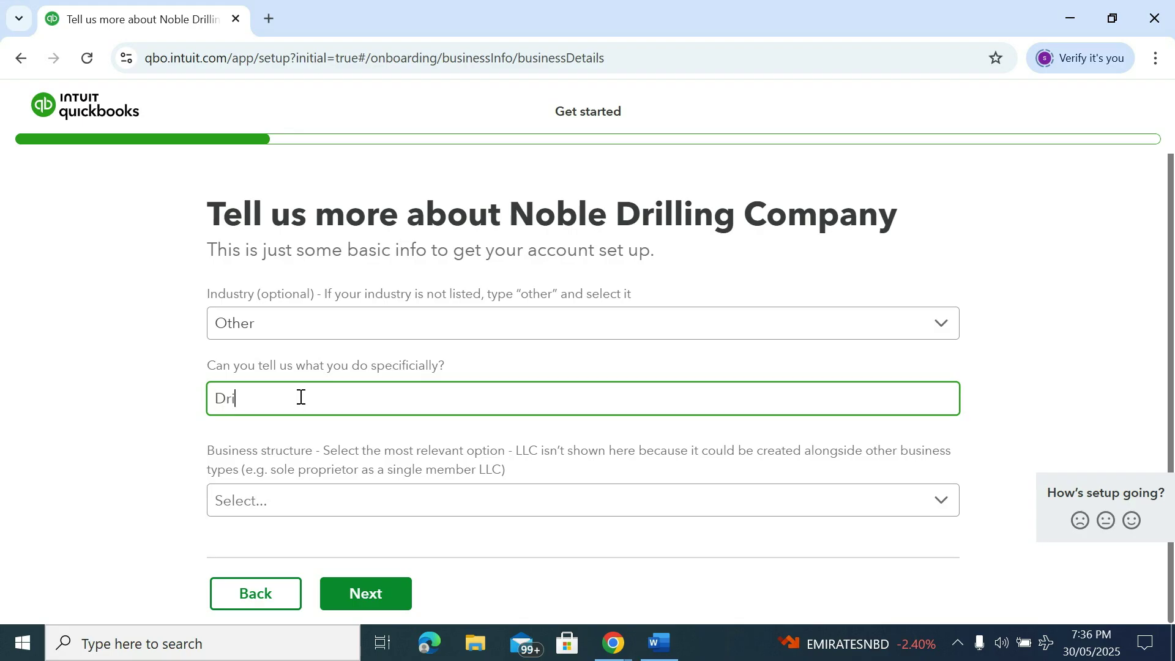
type("illing")
Choose Company as the business structure and move to the next setup step
left_click(320, 502)
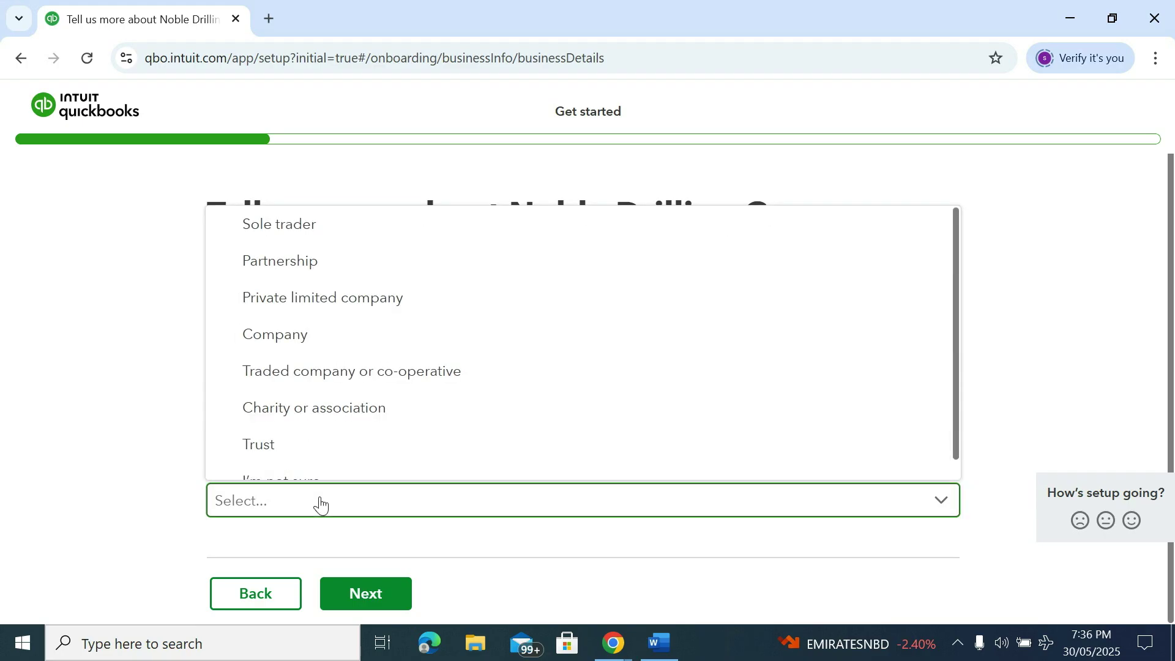
scroll(329, 428, "down", 1)
scroll(329, 428, "up", 1)
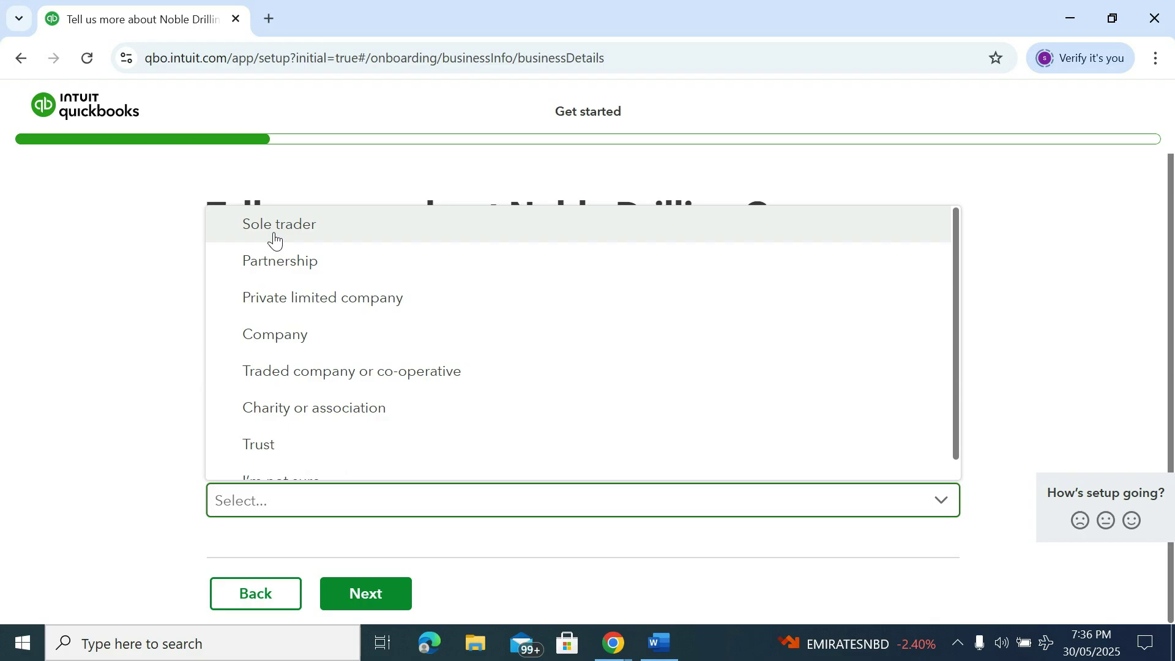
left_click(281, 337)
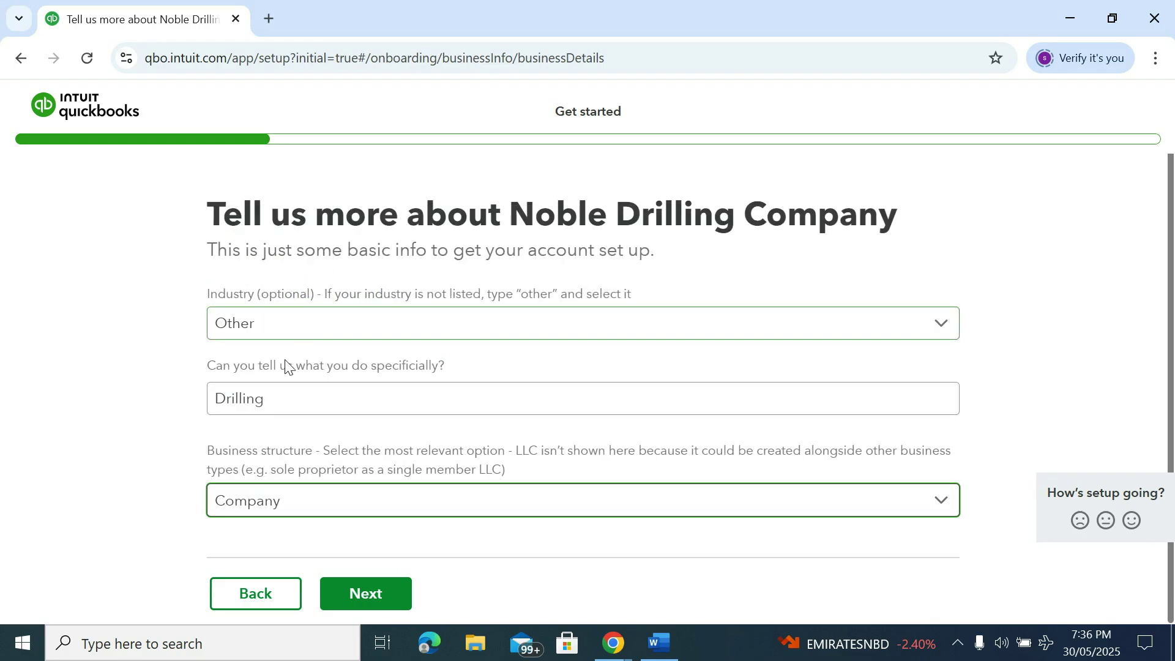
left_click(384, 597)
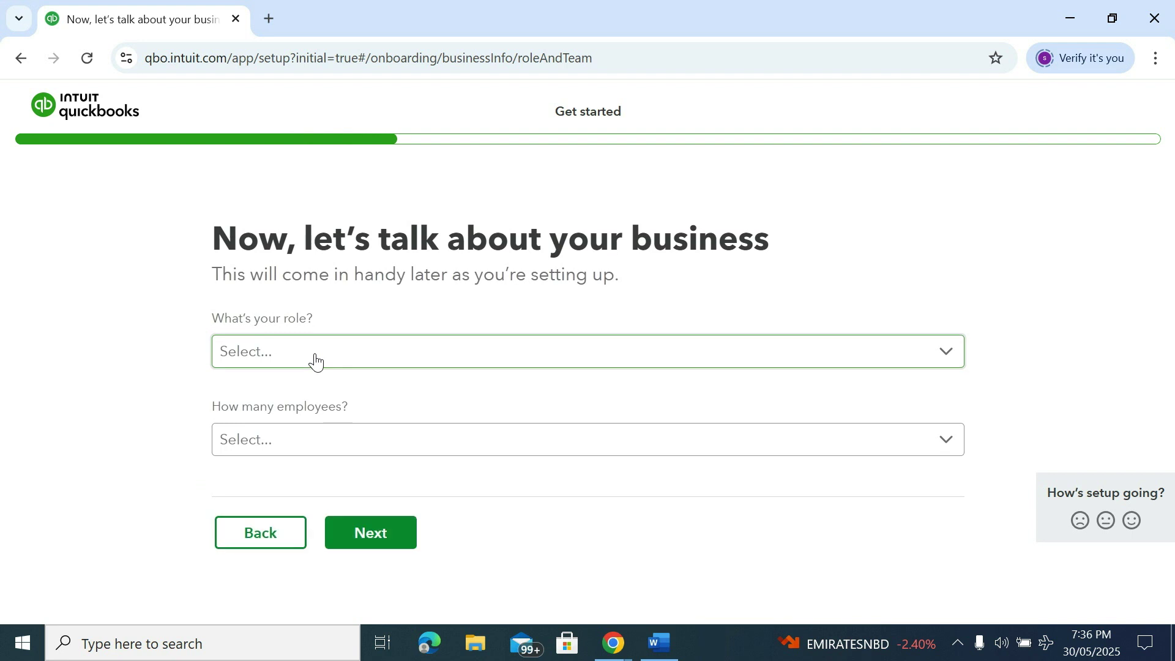
Choose Accountant as the role and 10-24 as the number of employees
left_click(330, 350)
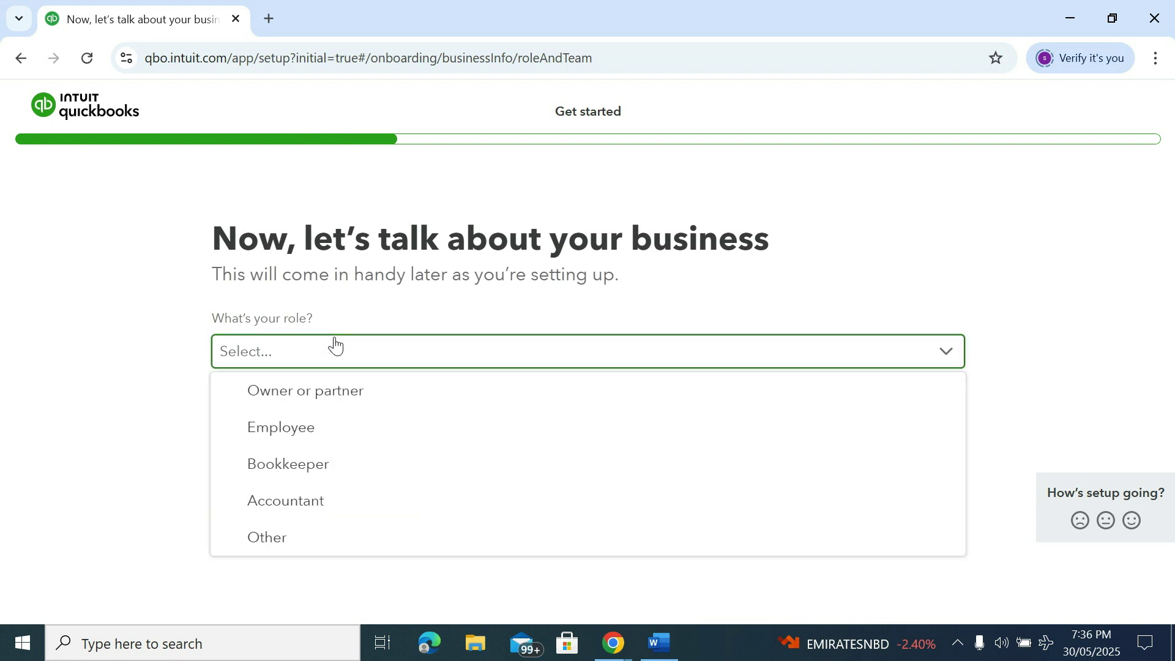
left_click(302, 498)
left_click(258, 443)
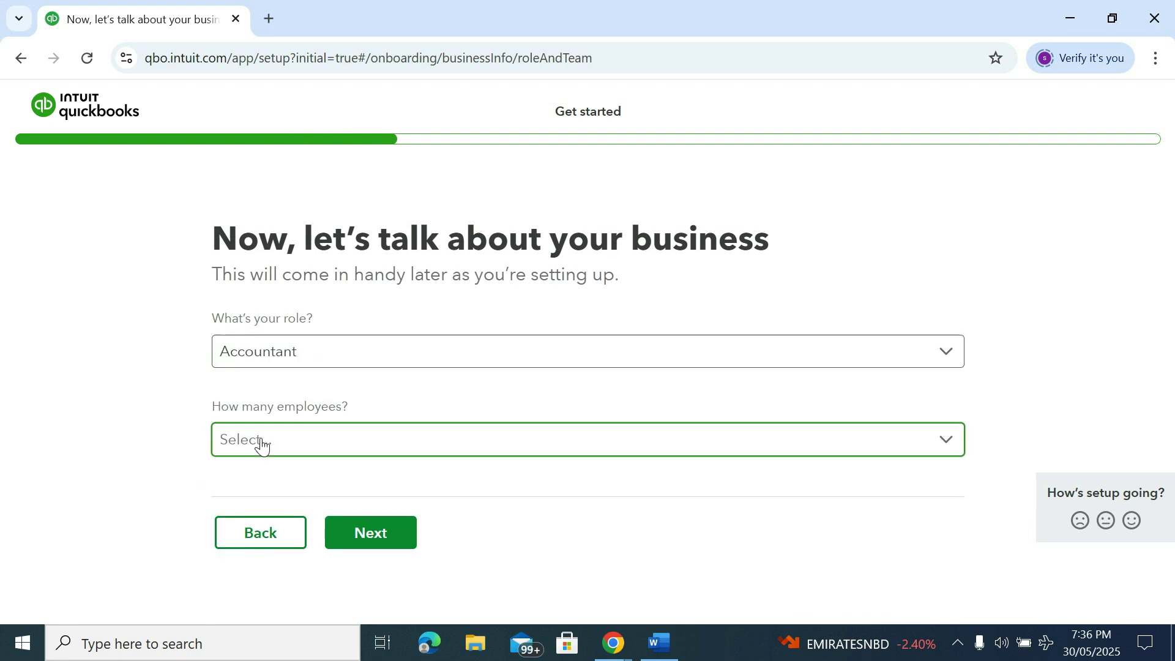
left_click(280, 285)
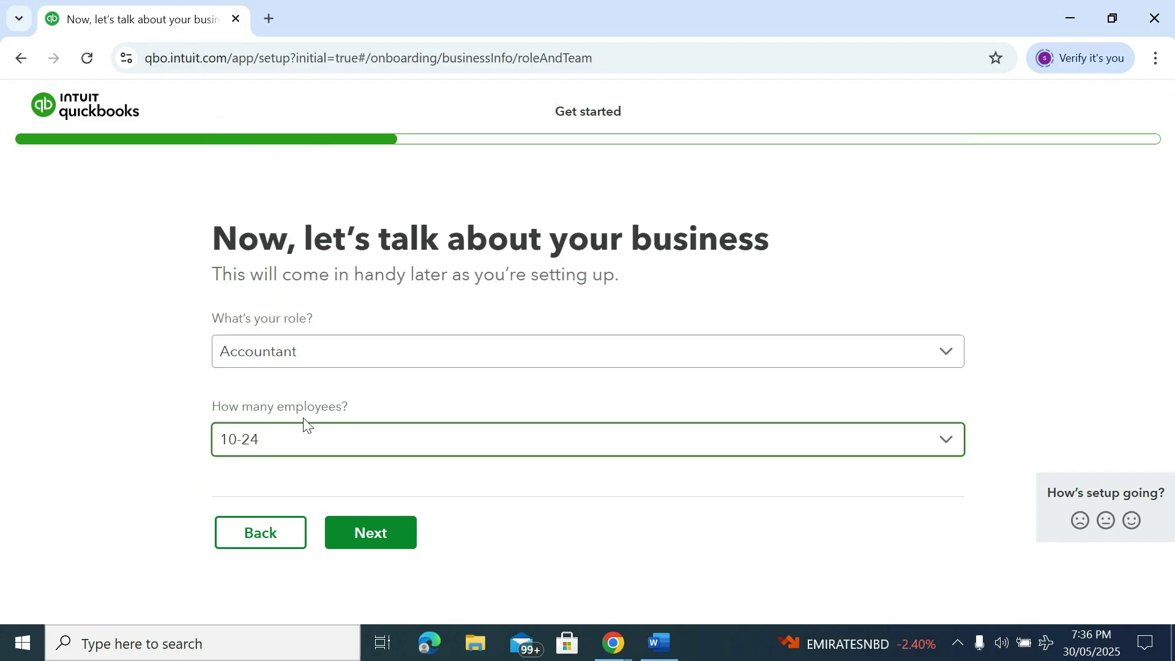
Continue past the business details and decline booking an onboarding call
left_click(370, 533)
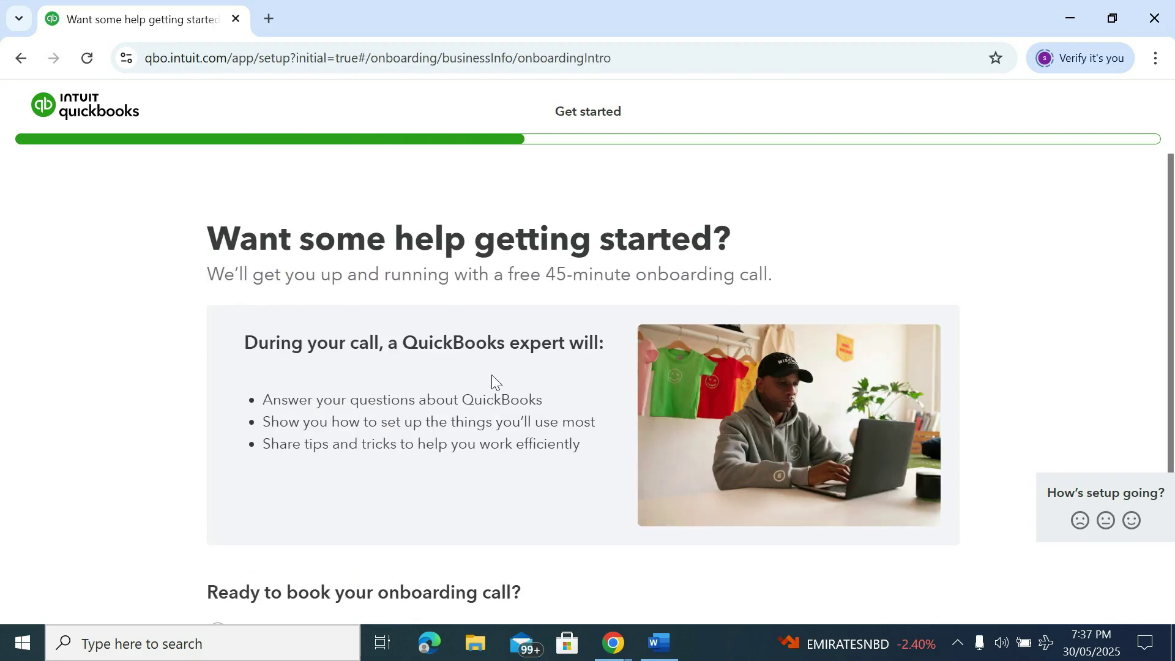
scroll(487, 386, "down", 3)
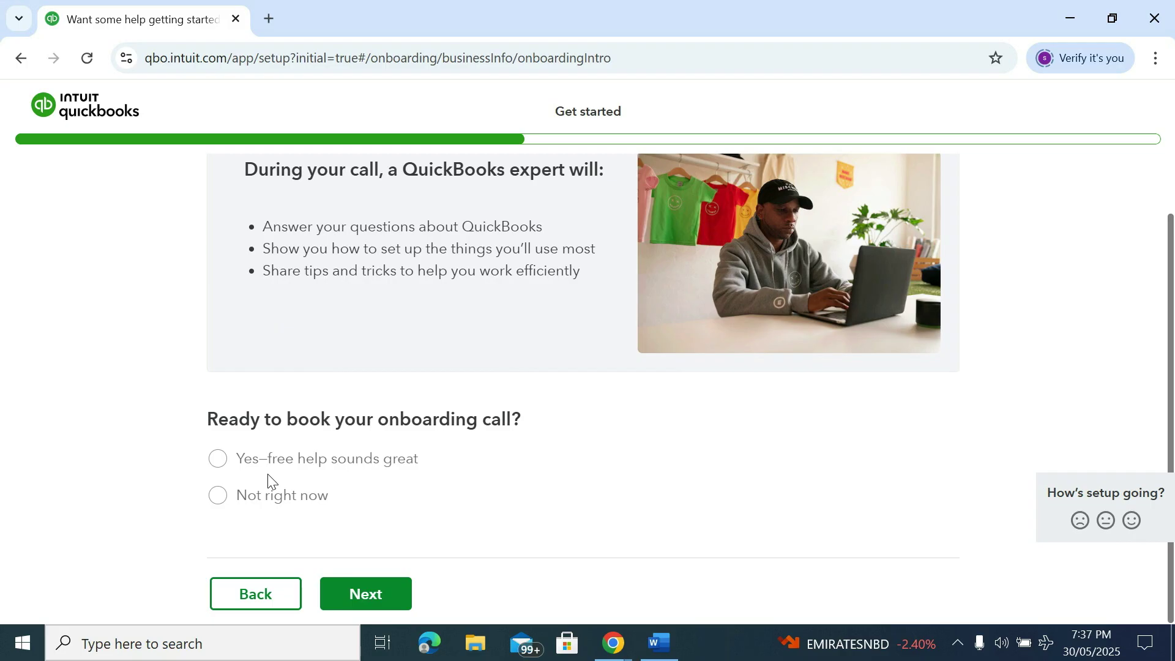
left_click(218, 497)
scroll(319, 527, "down", 1)
left_click(390, 593)
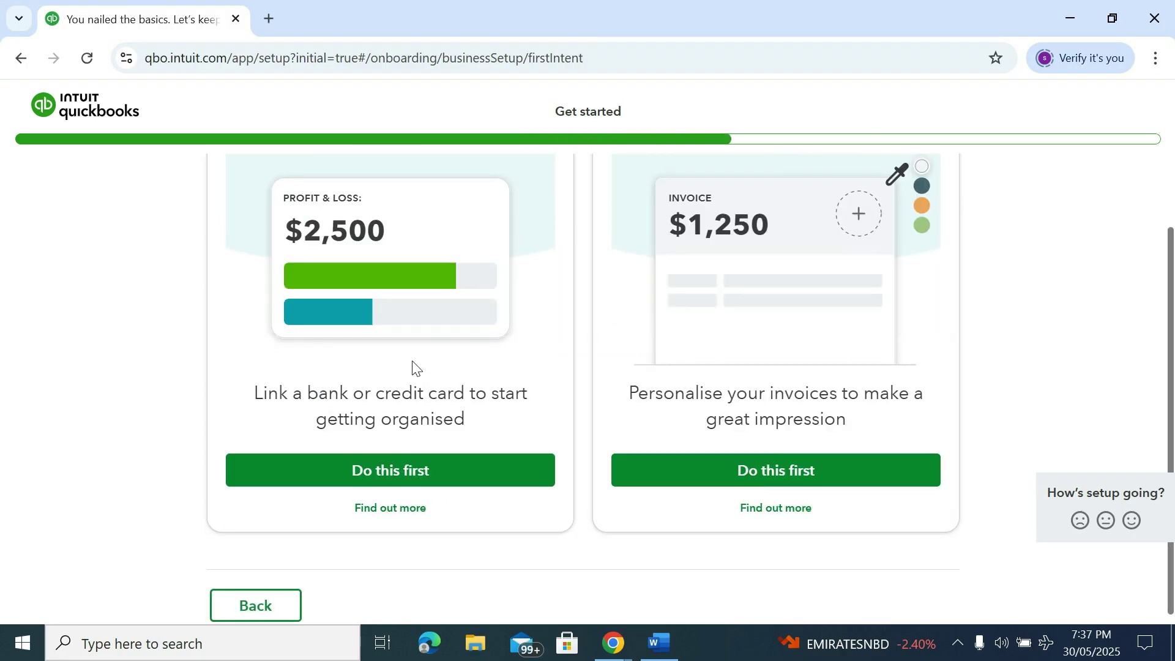
Skip bank linking, the receipts mobile app, invoice personalisation and the task selection steps
scroll(411, 364, "down", 1)
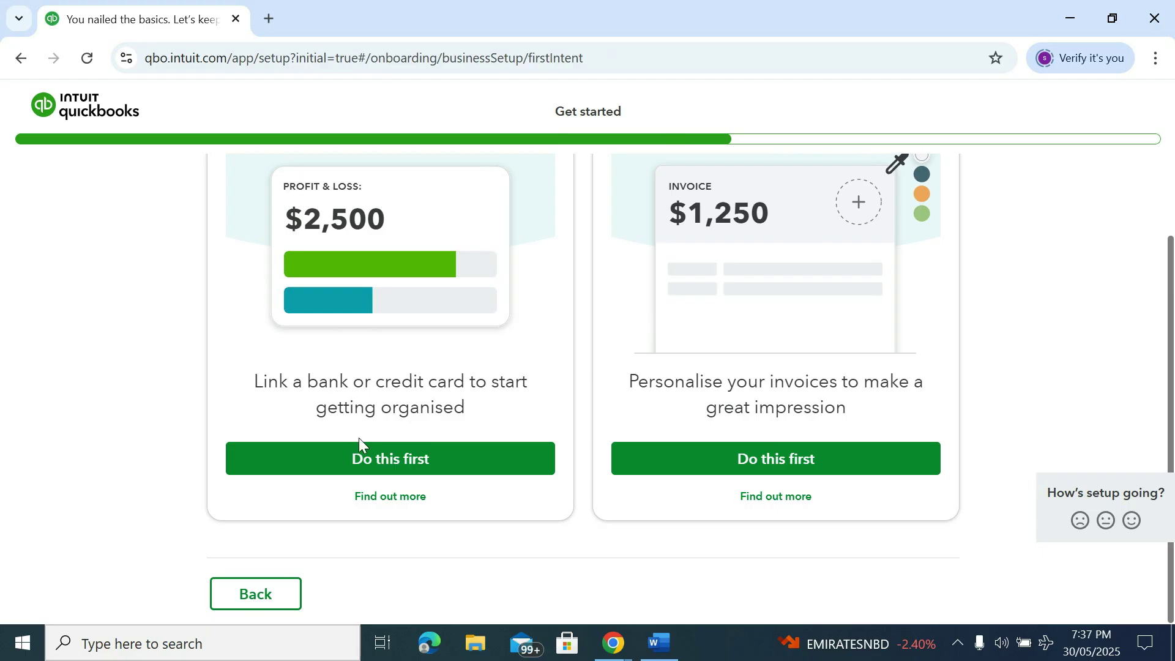
left_click(359, 460)
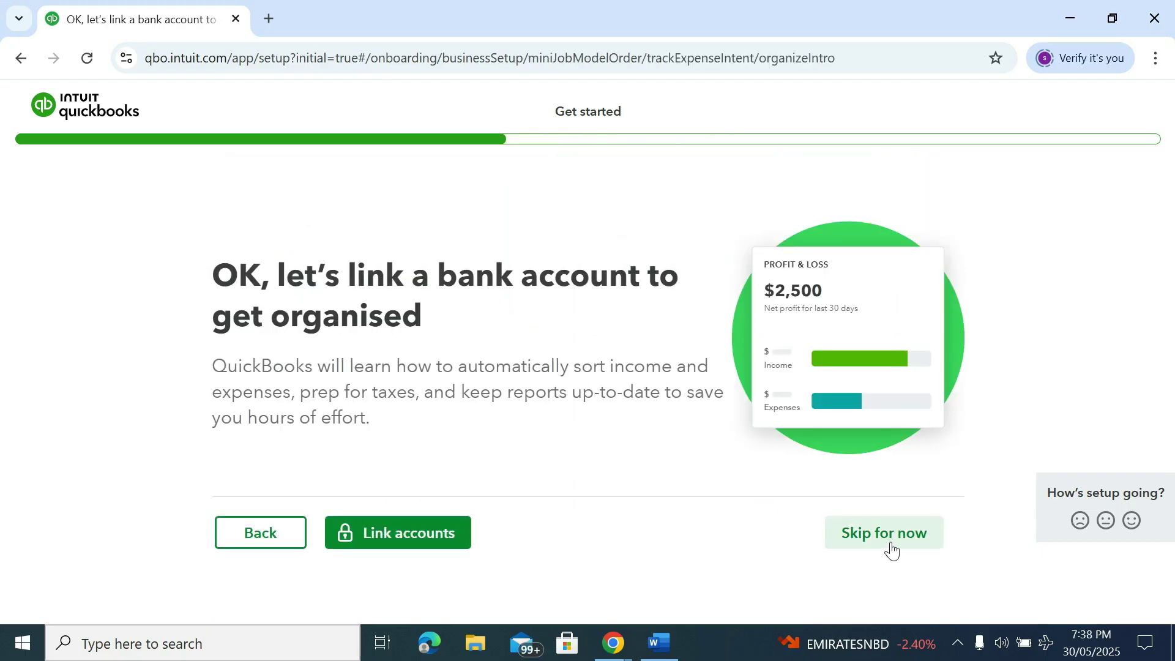
left_click(889, 549)
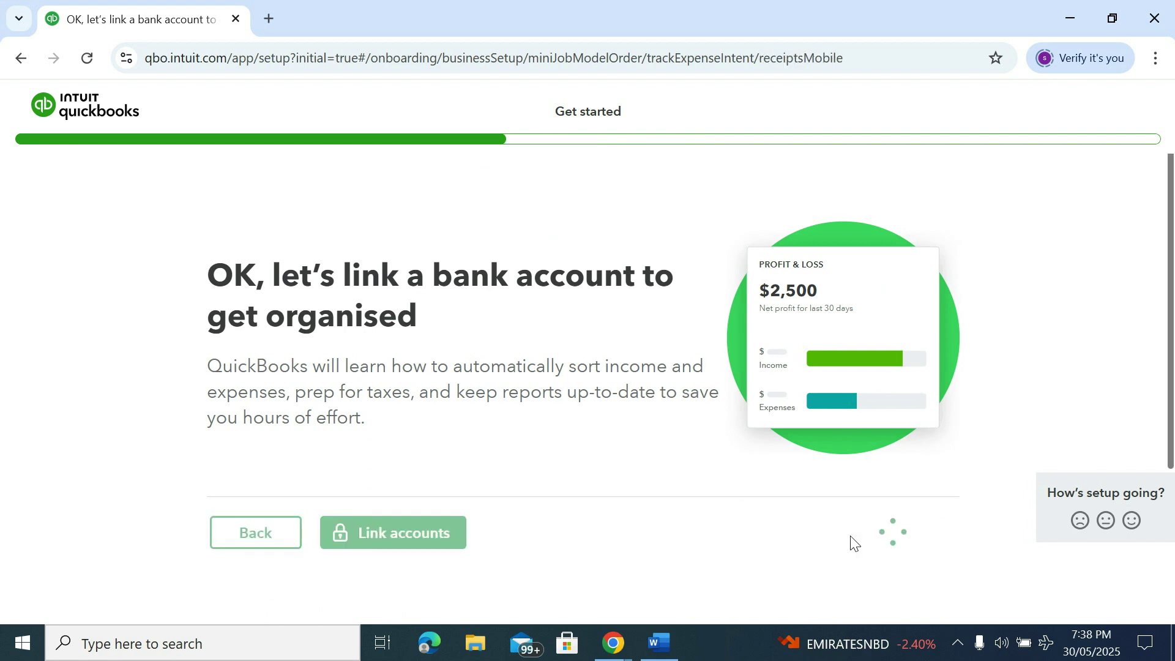
scroll(564, 442, "down", 2)
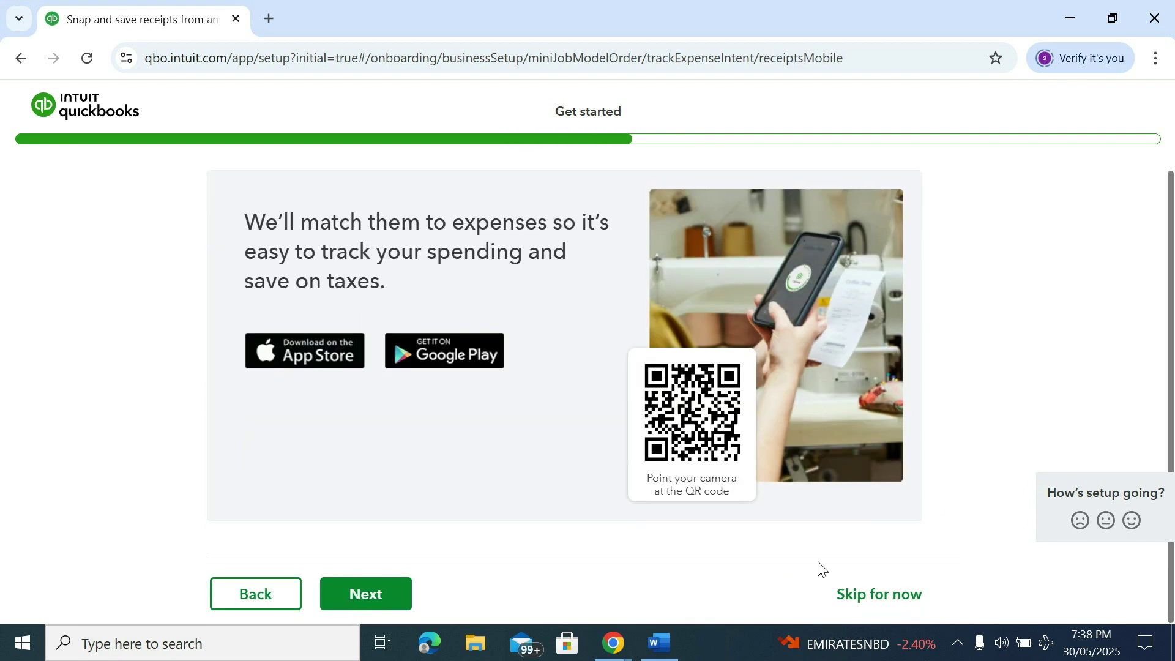
left_click(873, 597)
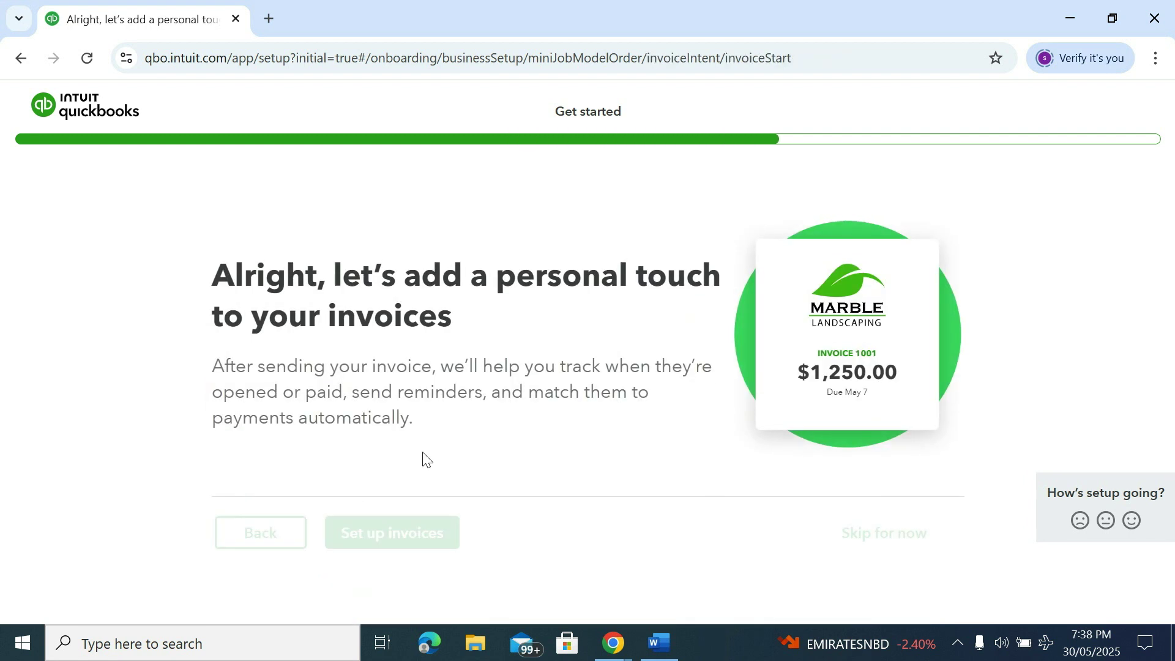
left_click(873, 531)
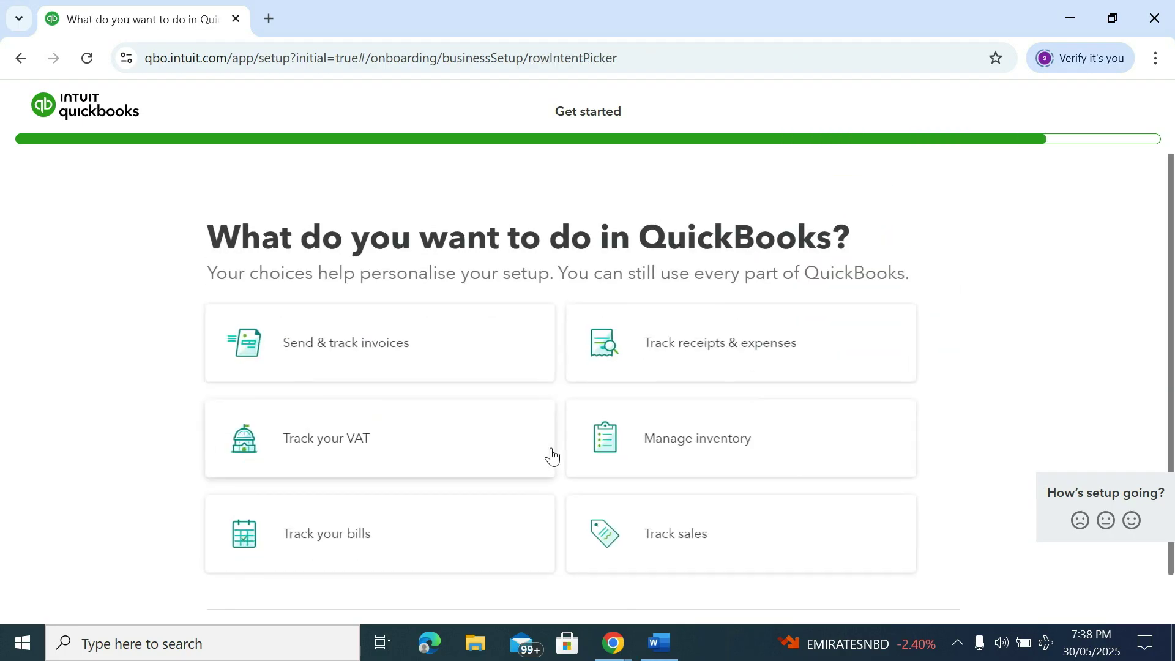
scroll(553, 459, "down", 1)
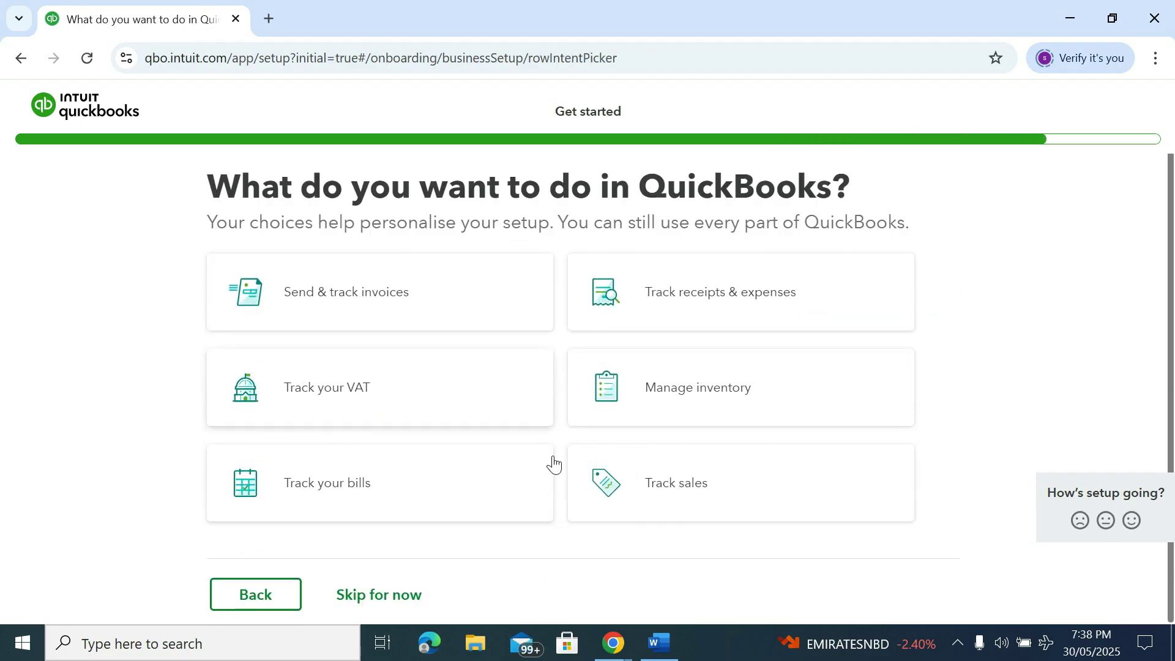
left_click(394, 593)
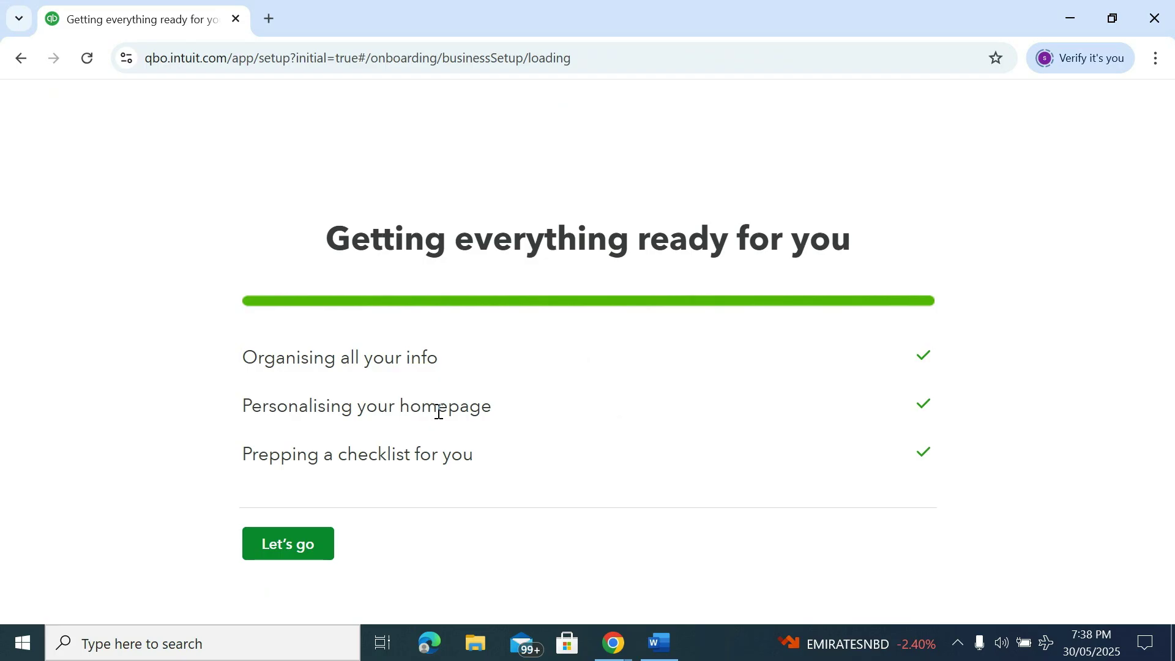
Finish the setup with Let's go to enter the Noble Drilling Company file
left_click(301, 553)
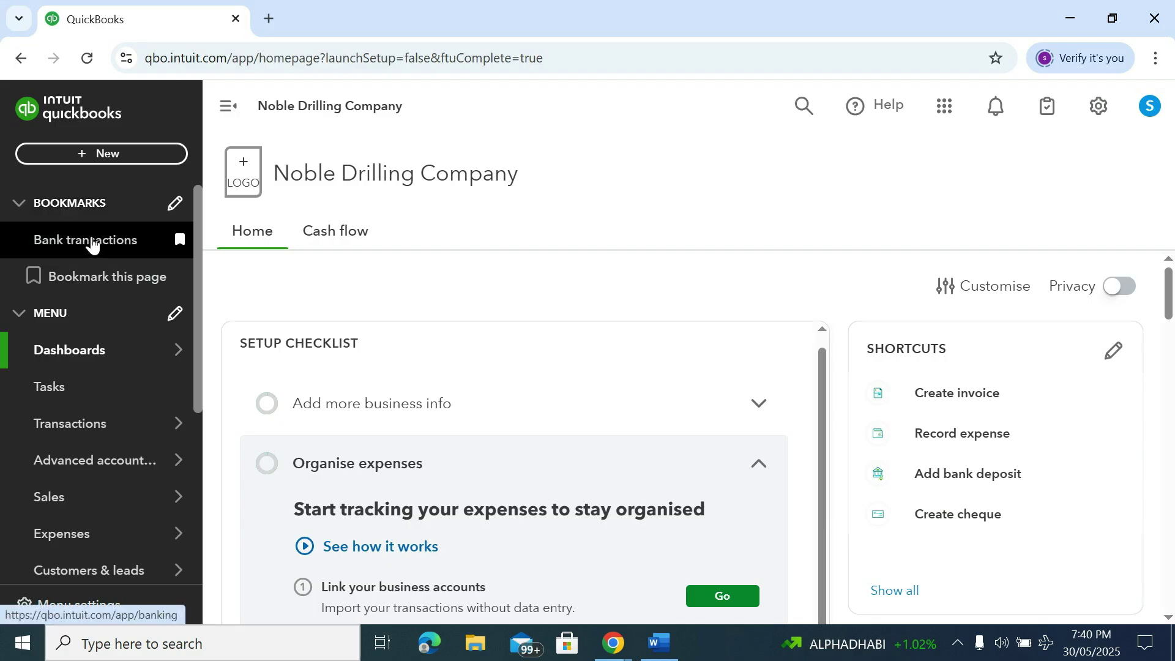
Open the Home dashboard, look through its setup tasks, and bring up the Transactions submenu
mouse_move(71, 352)
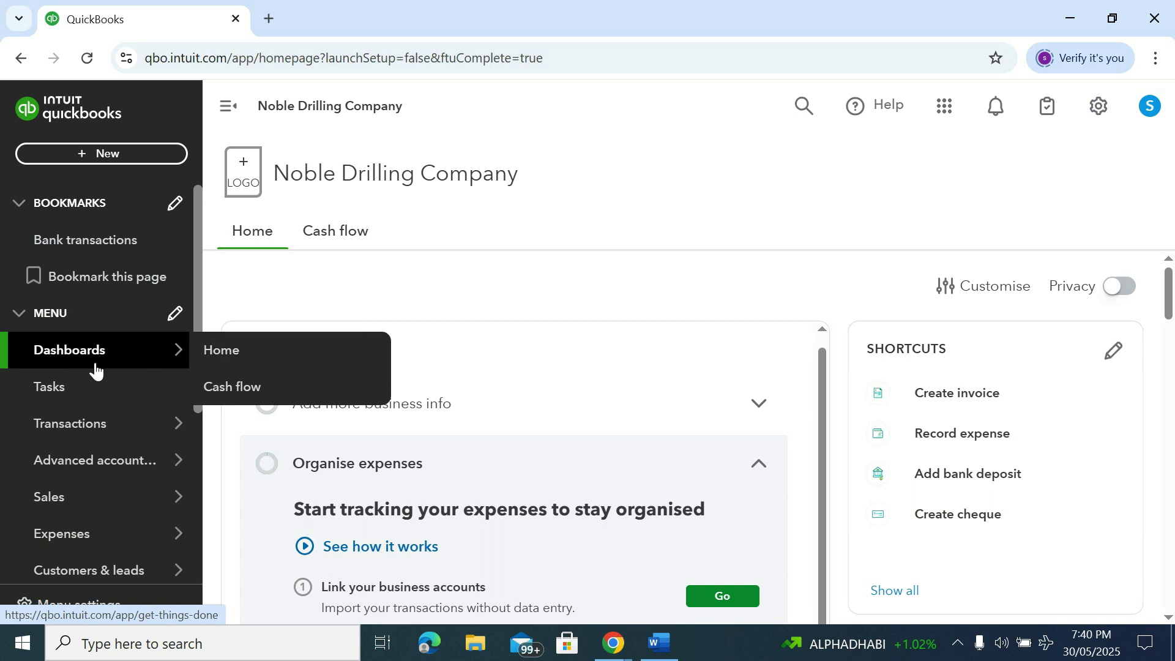
left_click(225, 358)
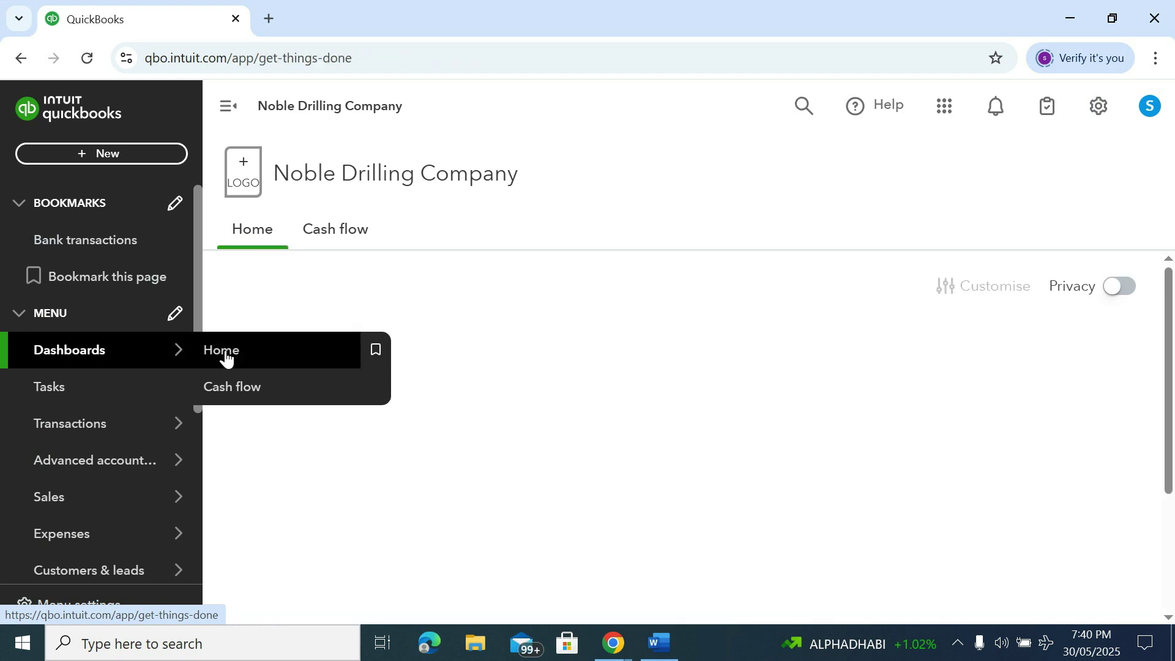
scroll(606, 337, "down", 5)
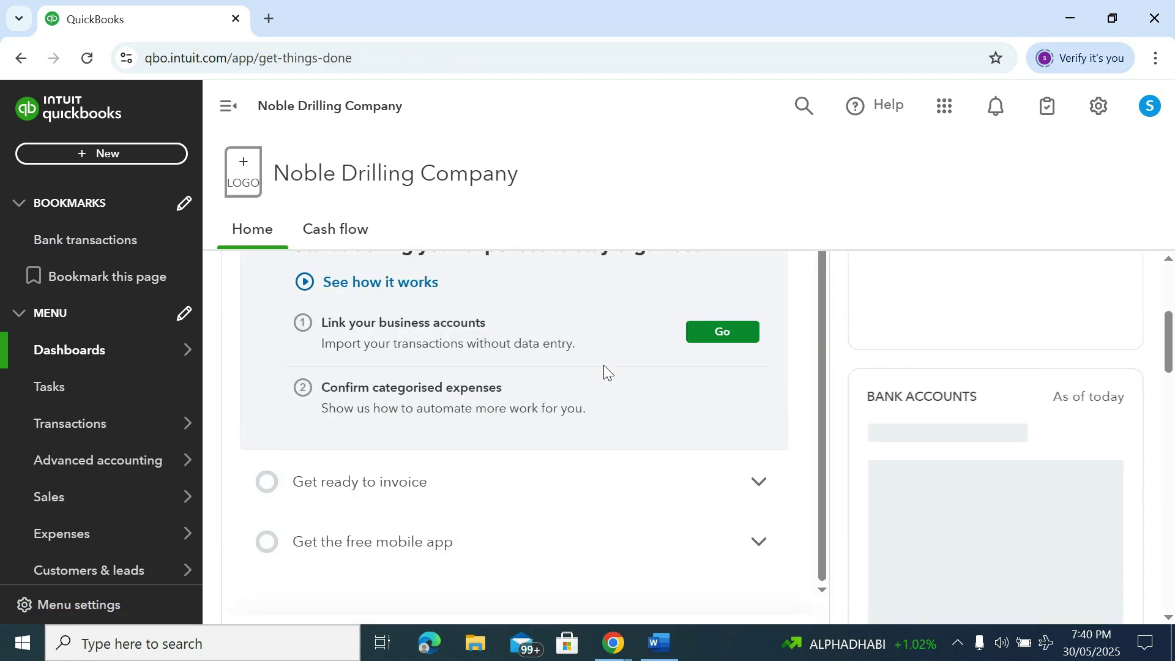
scroll(924, 342, "down", 1)
scroll(936, 362, "down", 3)
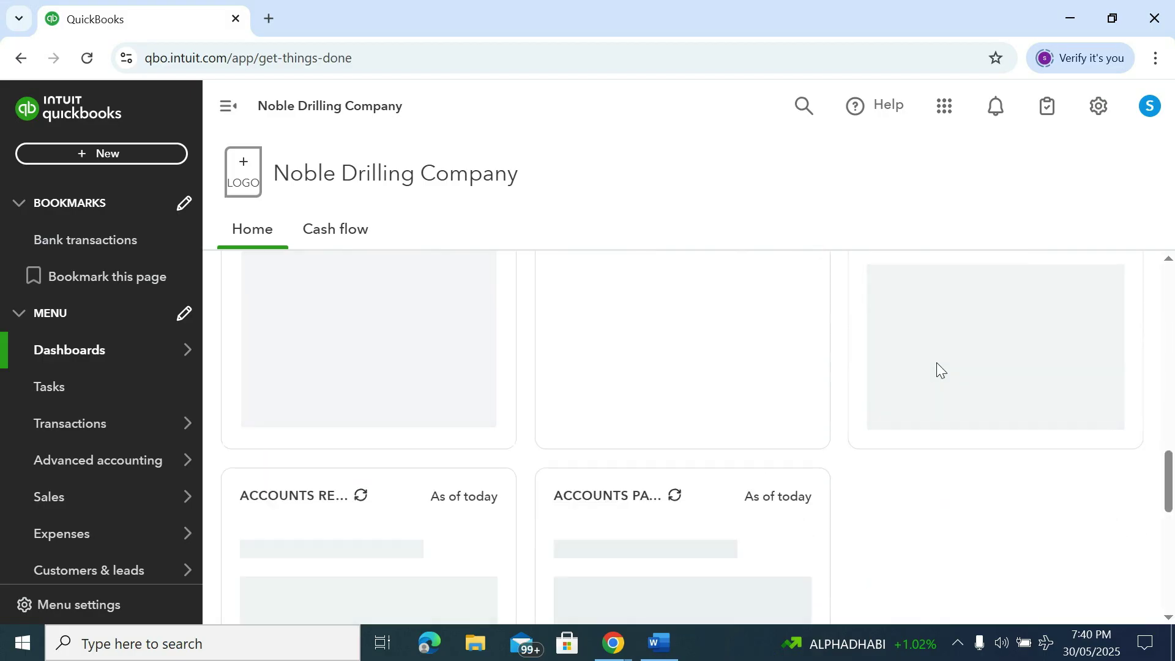
scroll(936, 362, "up", 8)
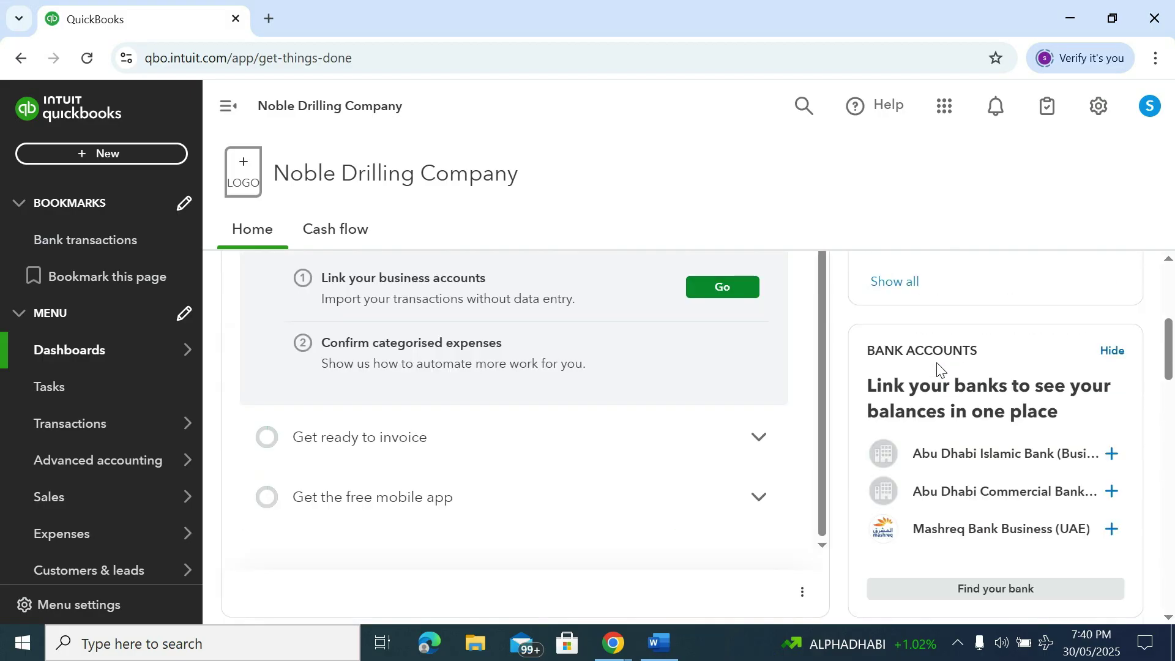
scroll(939, 370, "up", 1)
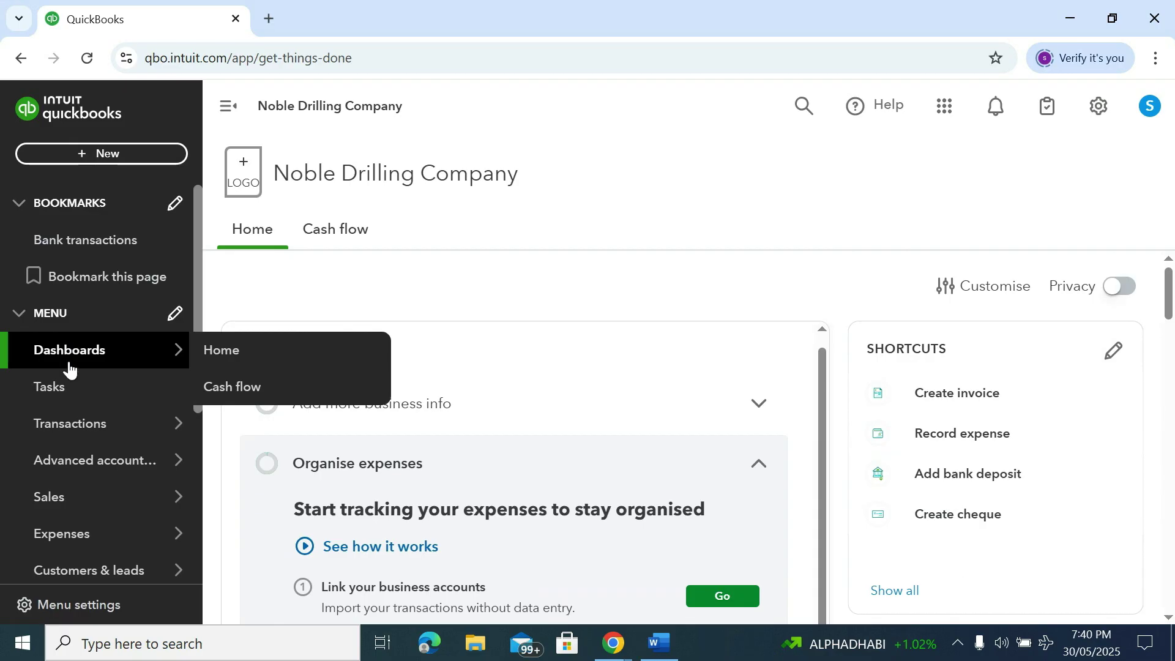
scroll(66, 389, "down", 1)
mouse_move(89, 342)
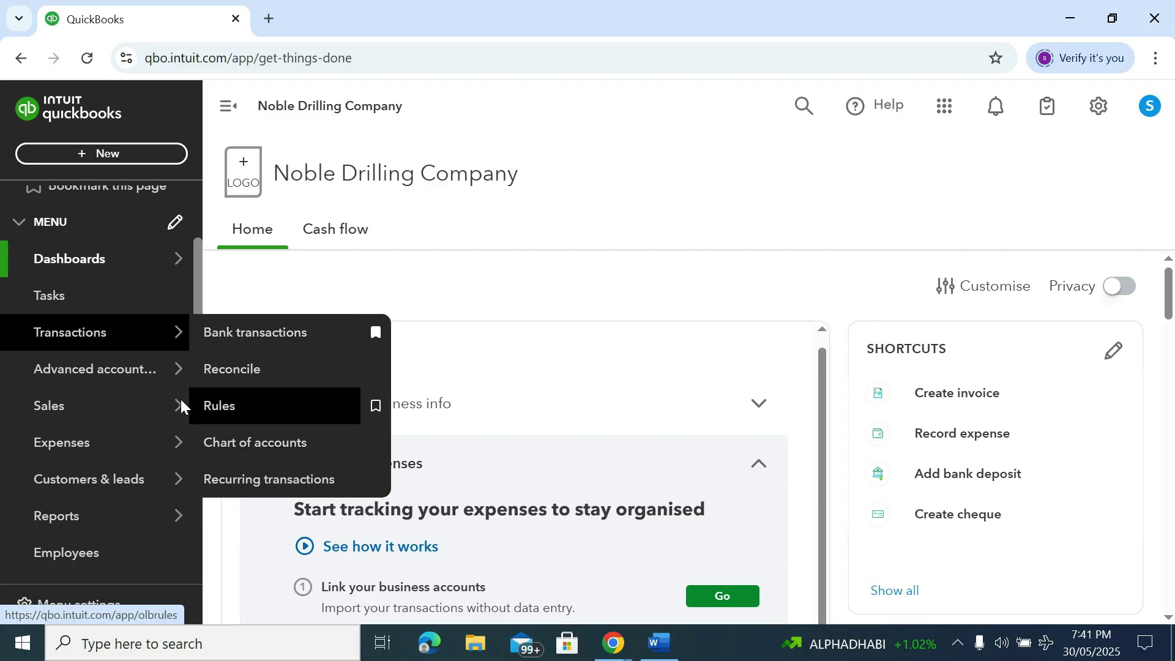
mouse_move(78, 406)
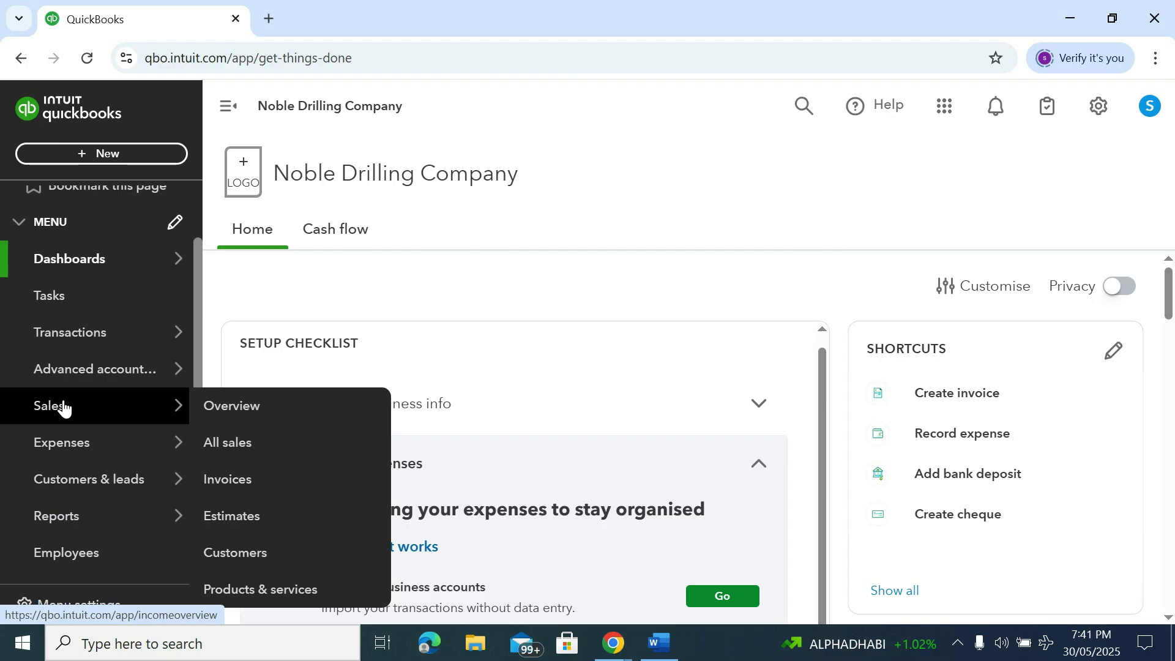
mouse_move(63, 453)
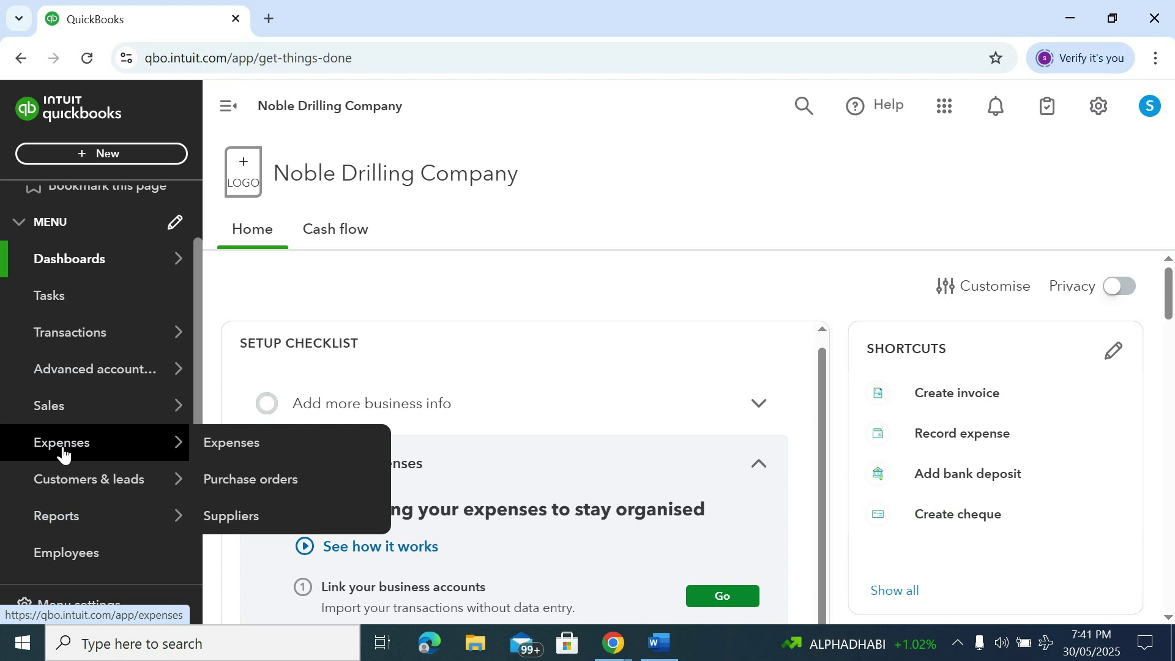
scroll(82, 499, "down", 2)
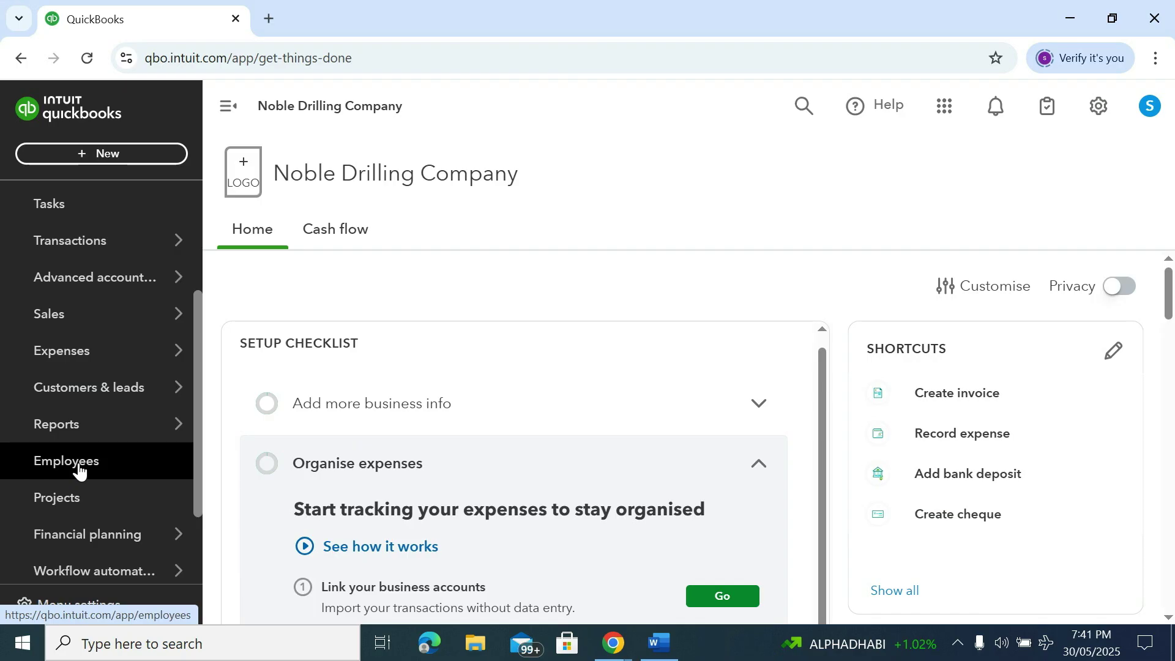
scroll(83, 465, "down", 2)
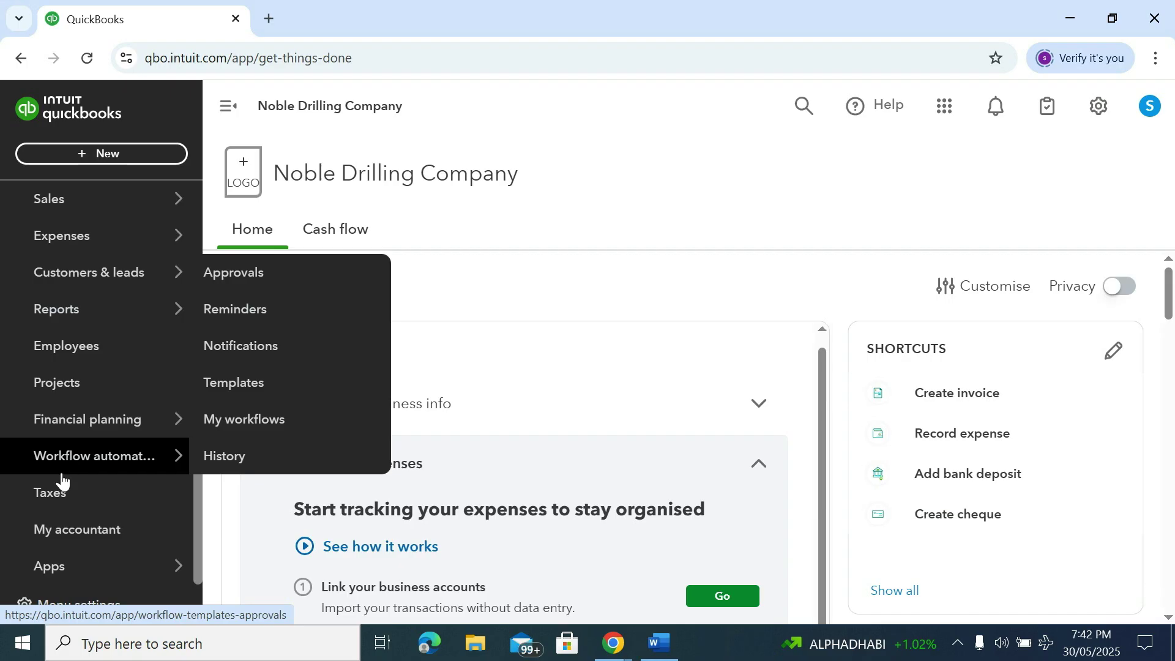
Open the Taxes page and scroll down to its Set up VAT option
left_click(59, 498)
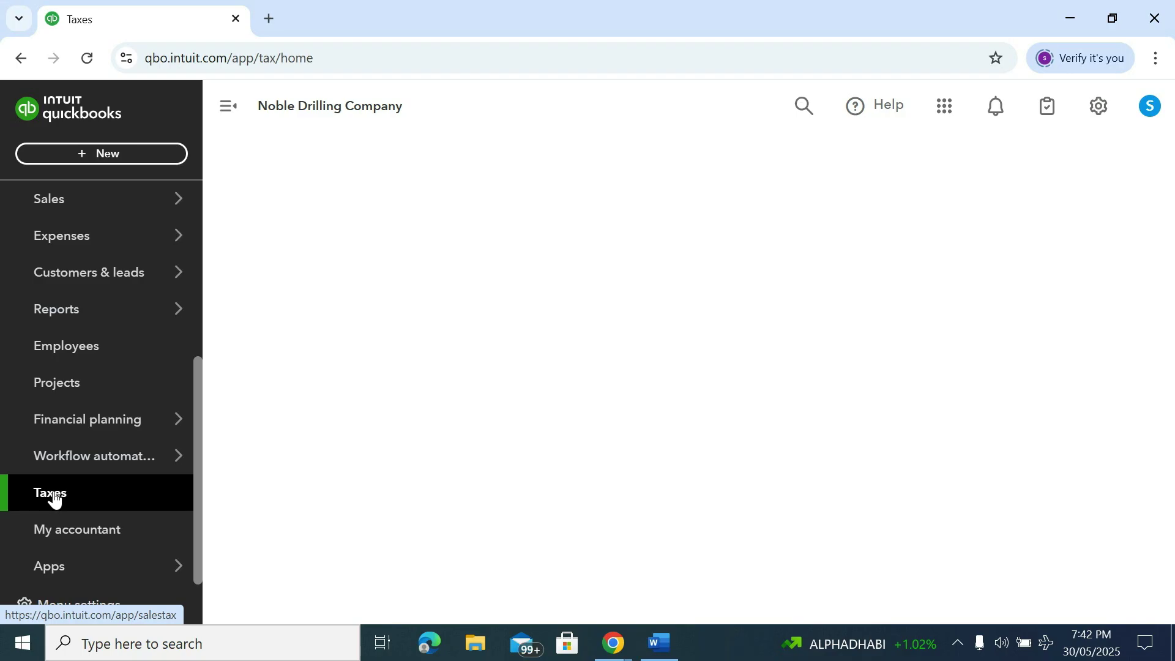
left_click(76, 497)
scroll(585, 383, "down", 1)
scroll(585, 381, "down", 1)
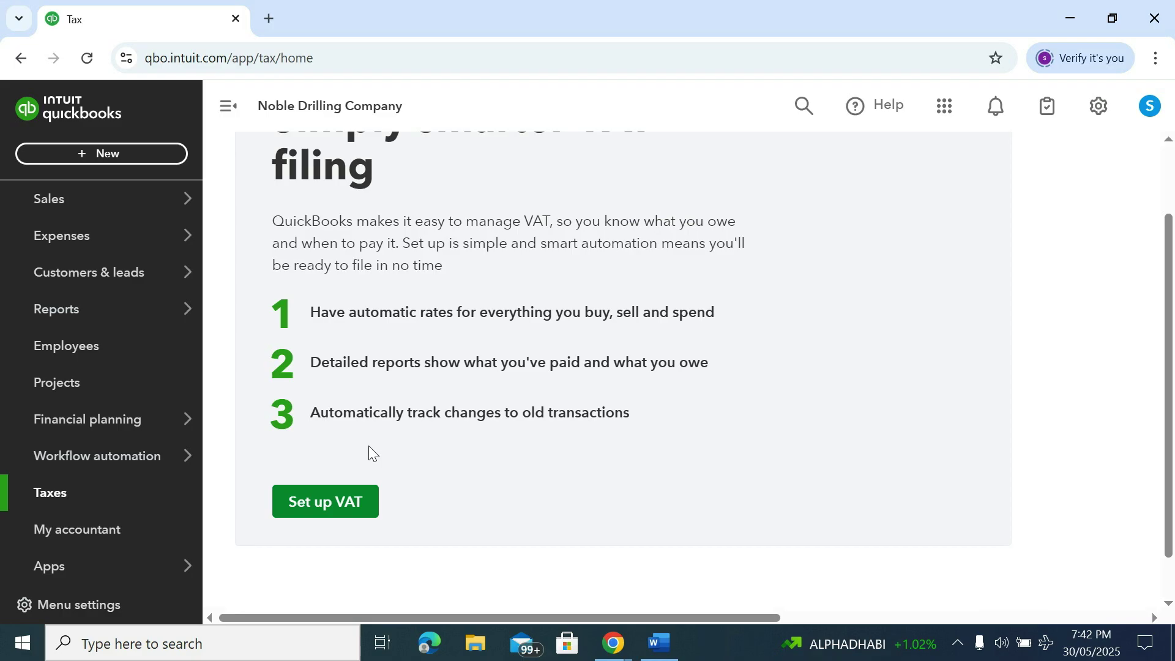
Begin the VAT setup with January as the tax period start, quarterly filing and accrual reporting
left_click(321, 509)
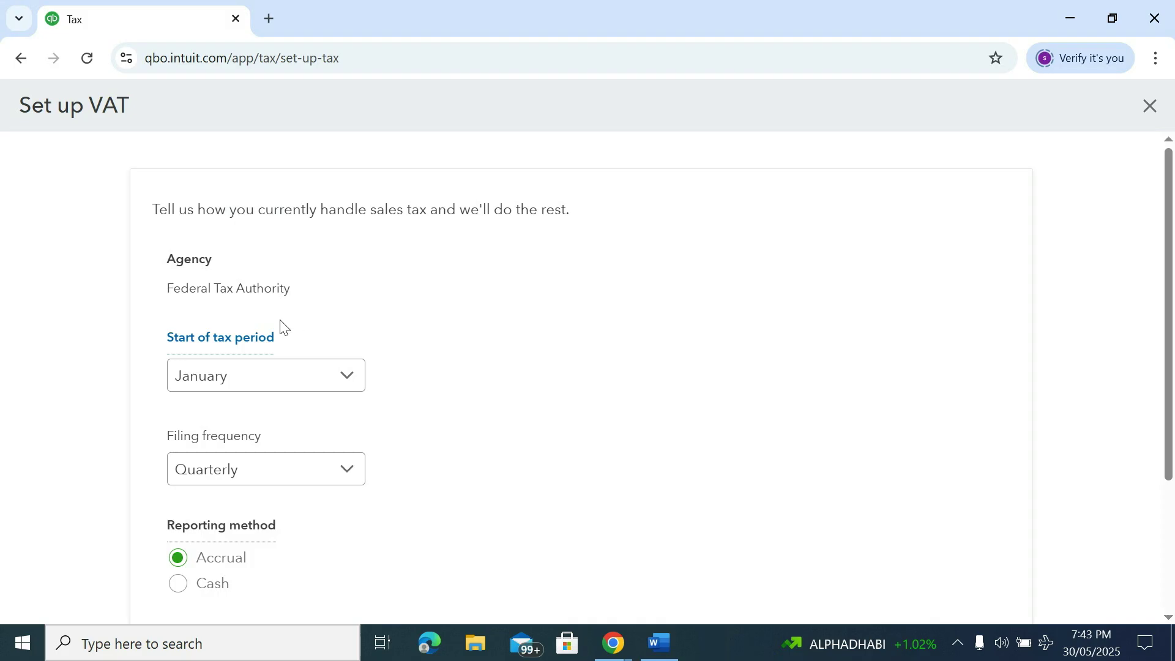
scroll(280, 328, "down", 1)
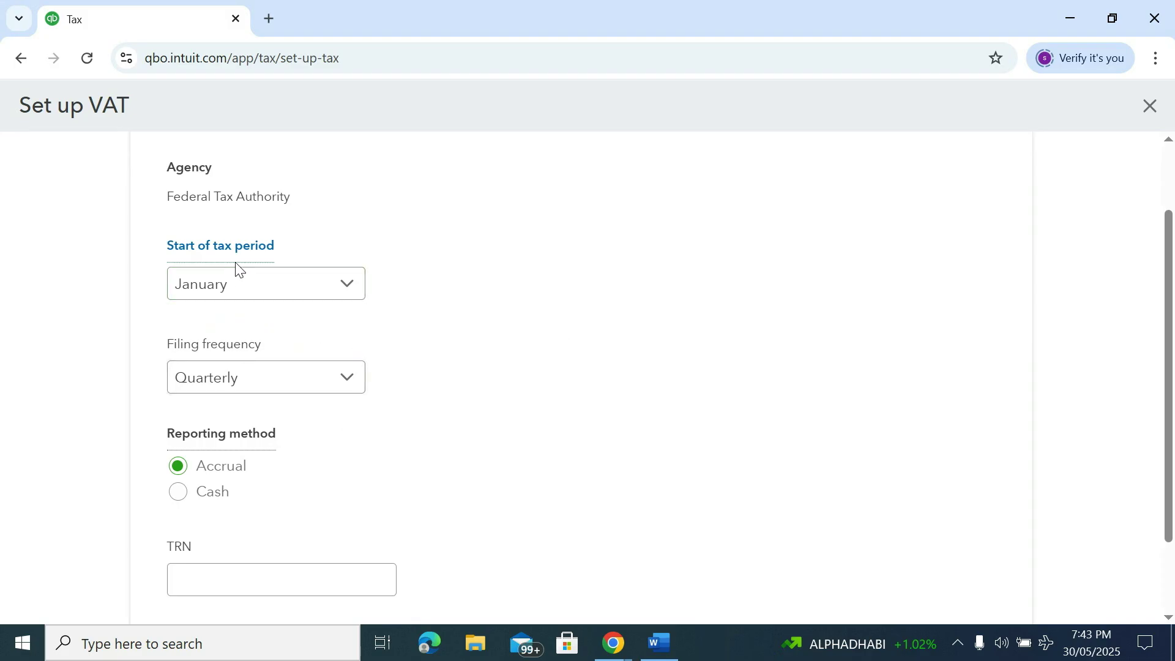
left_click(257, 287)
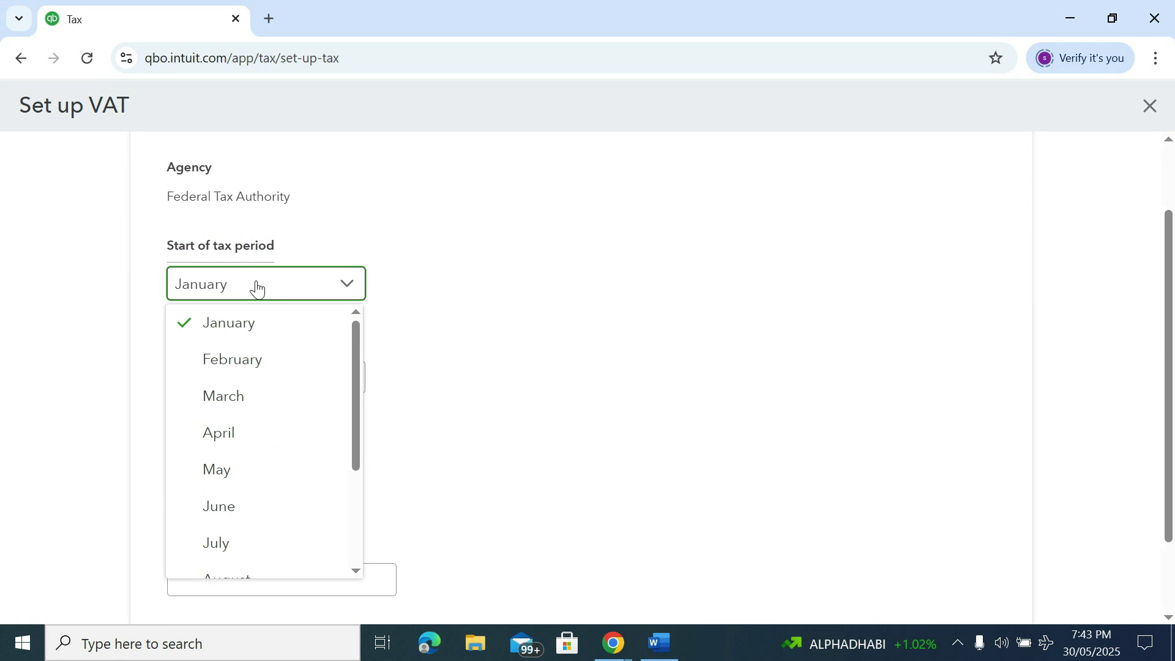
left_click(244, 323)
scroll(493, 263, "down", 2)
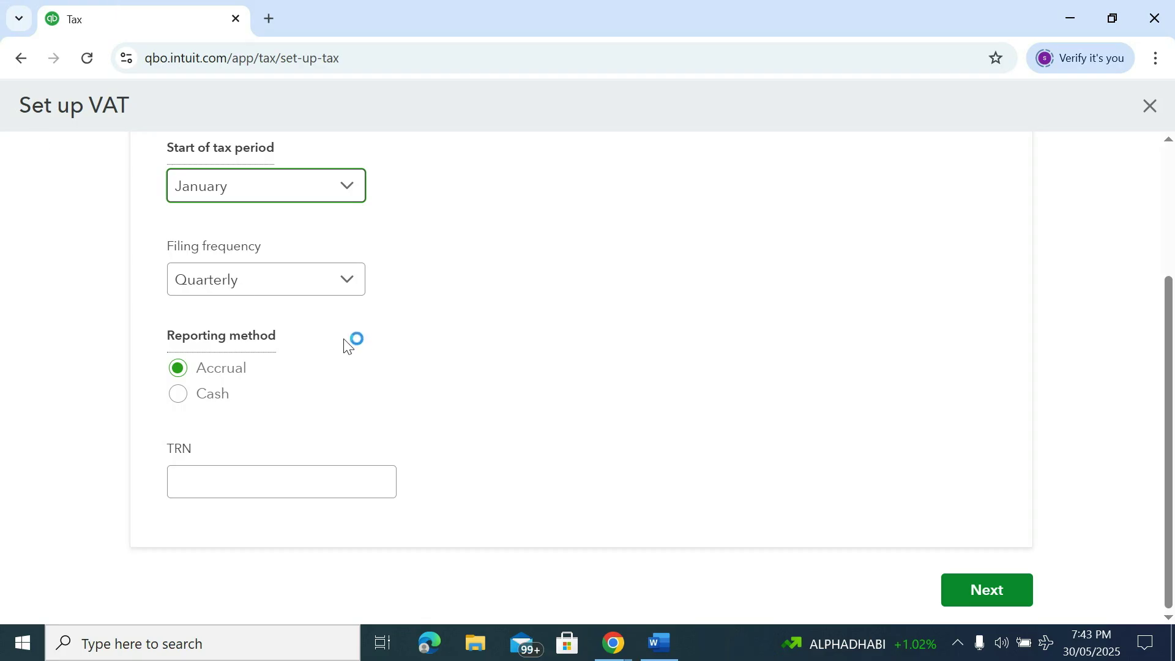
left_click(221, 479)
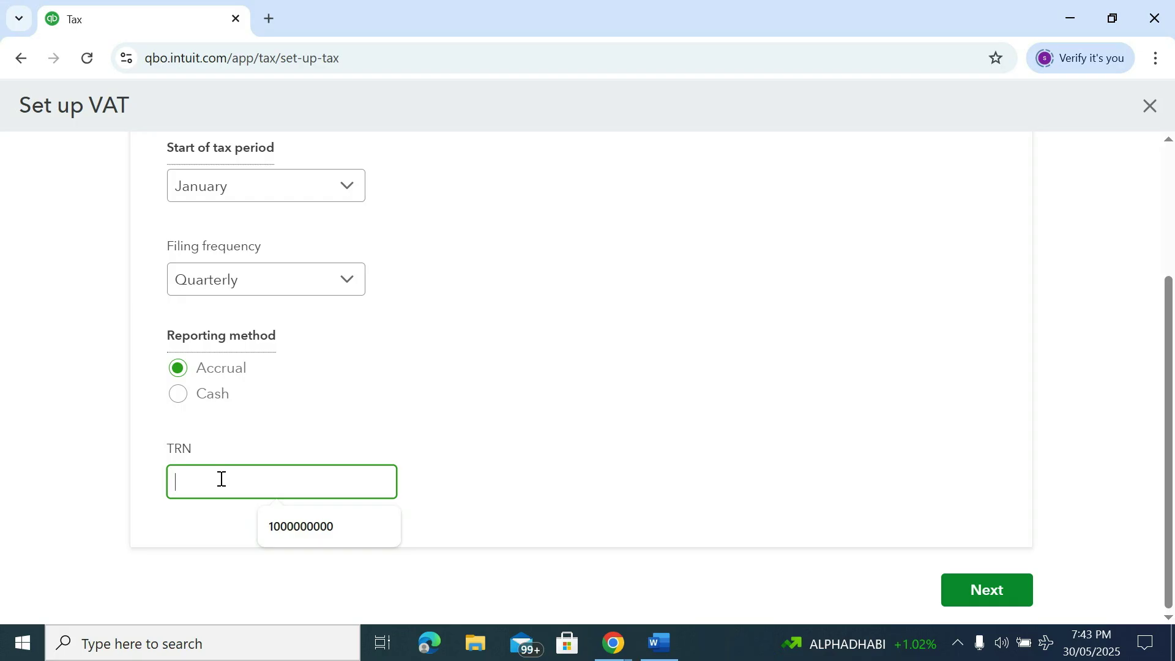
Paste the tax registration number and submit to reach 'You're ready to track VAT'
key("ctrl+v")
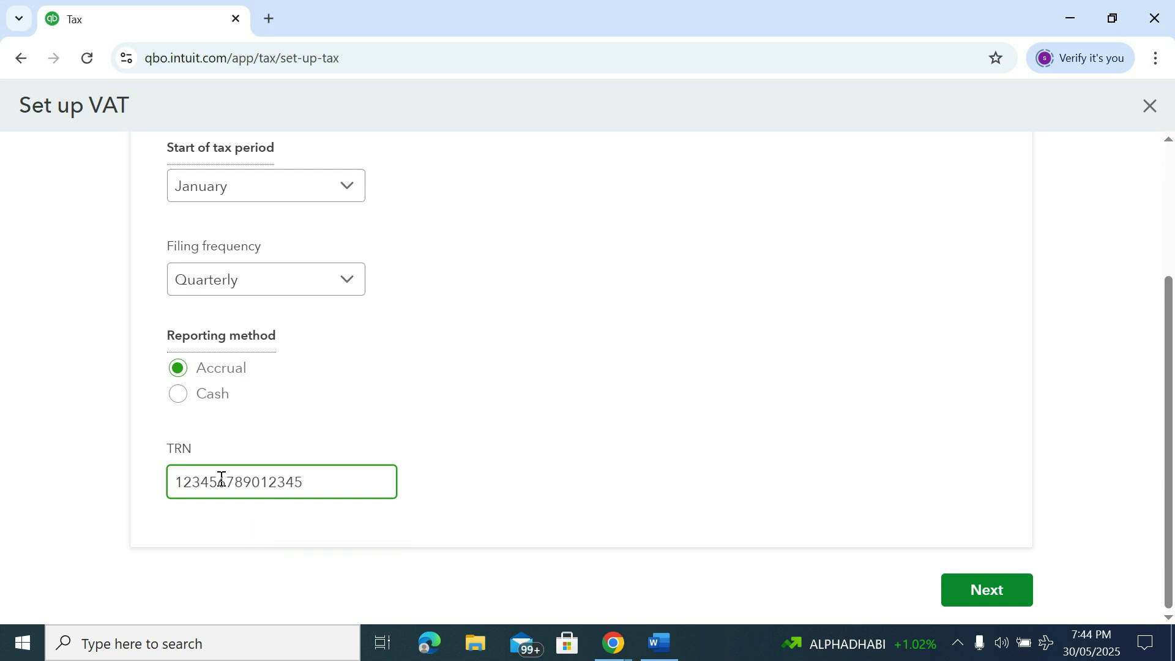
left_click(972, 590)
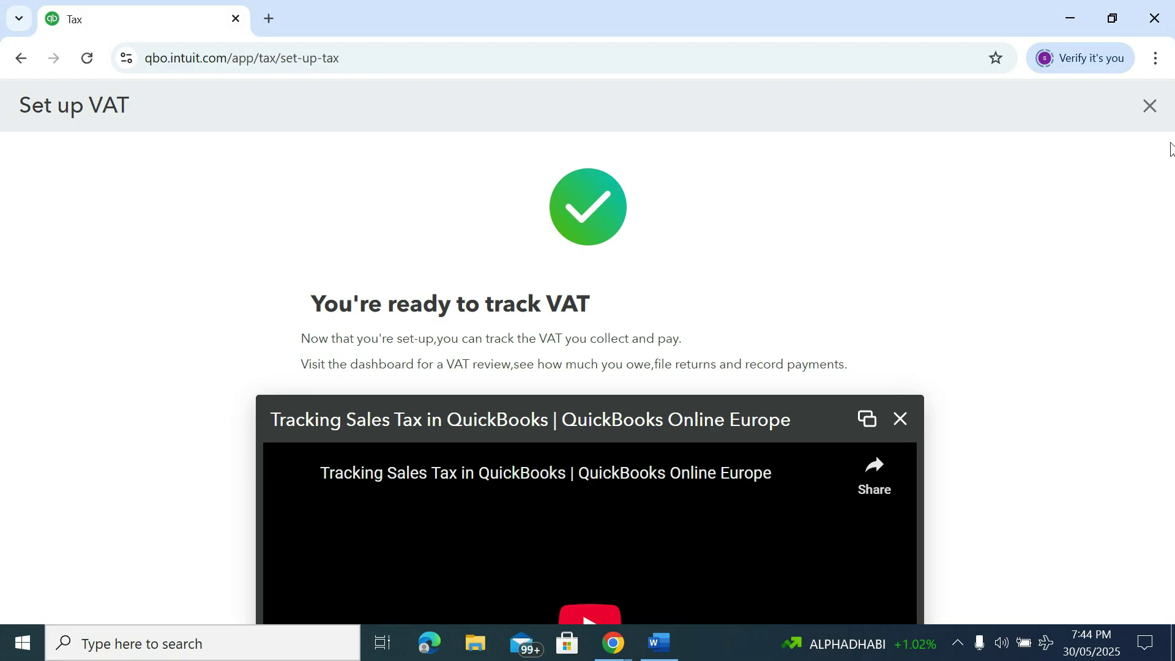
Close the VAT setup confirmation to return to the Taxes page
left_click_drag(1170, 320, 1160, 535)
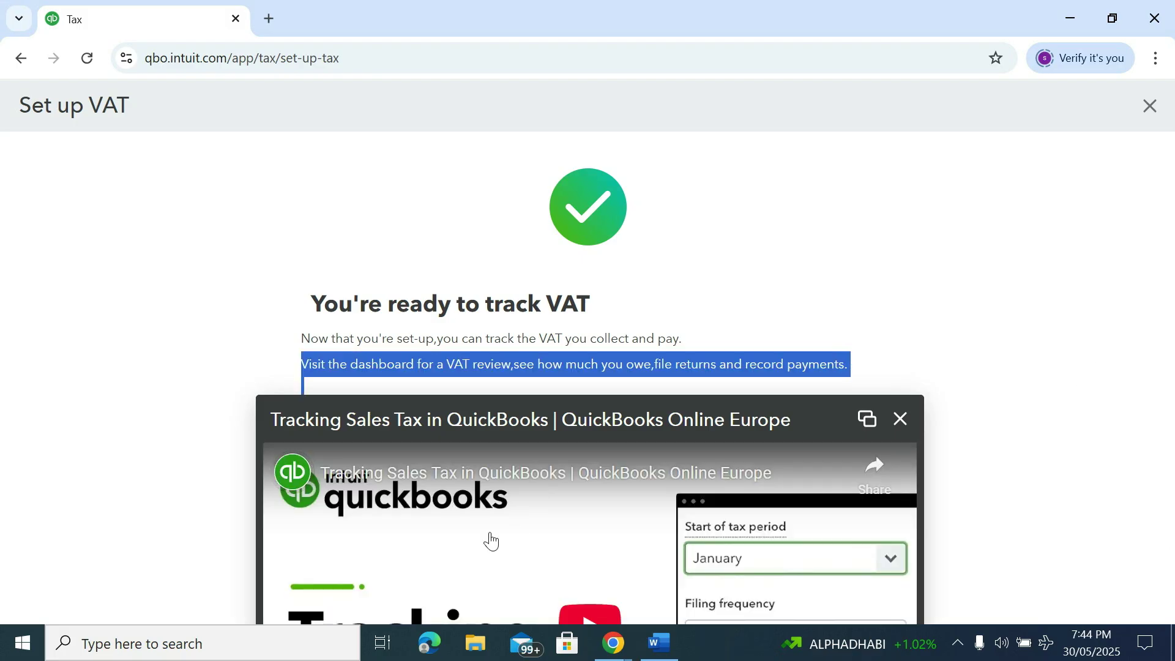
left_click(1063, 181)
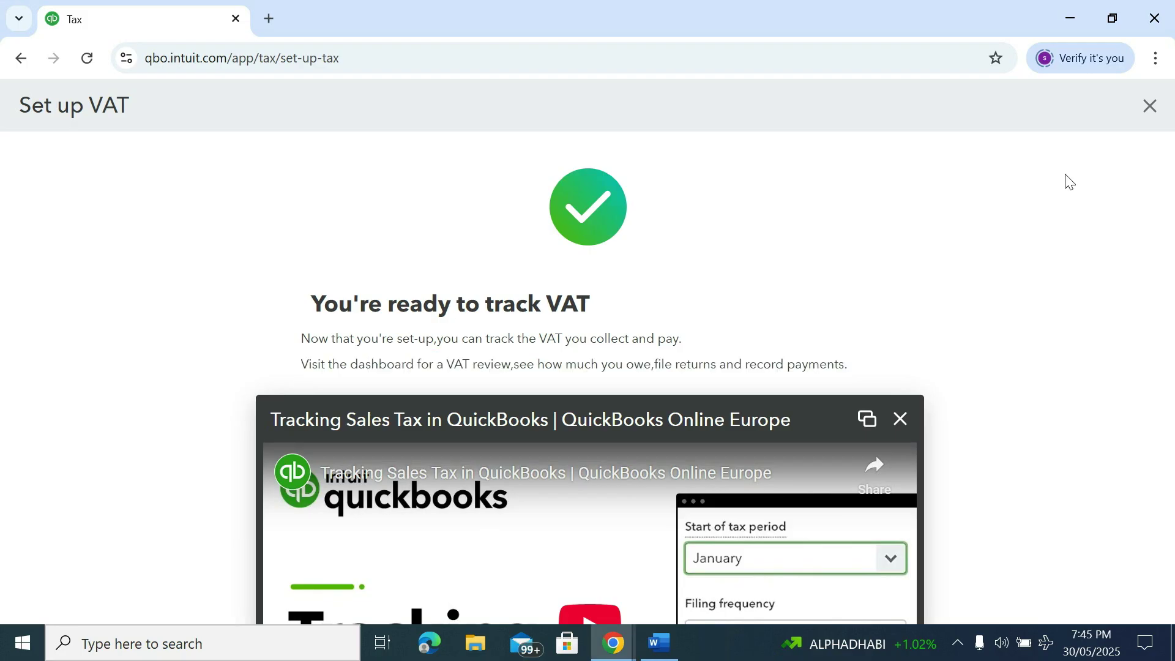
left_click(1150, 105)
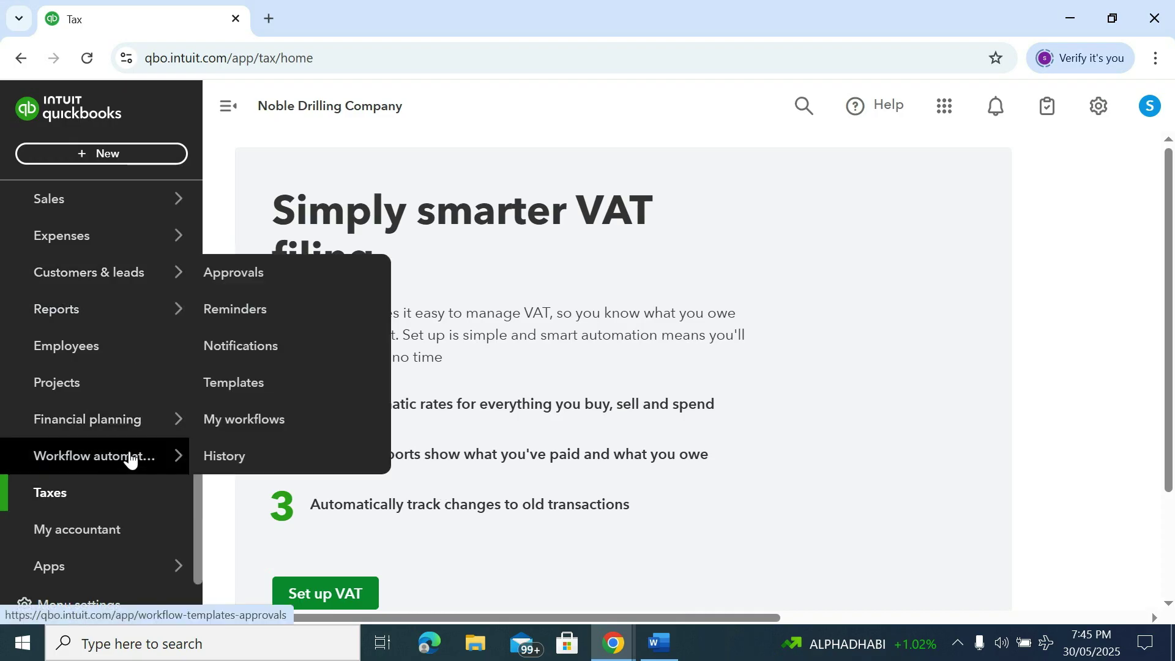
Scroll the sidebar back to the top and bring up the gear settings menu
scroll(92, 441, "up", 3)
mouse_move(177, 420)
scroll(89, 450, "up", 2)
mouse_move(89, 450)
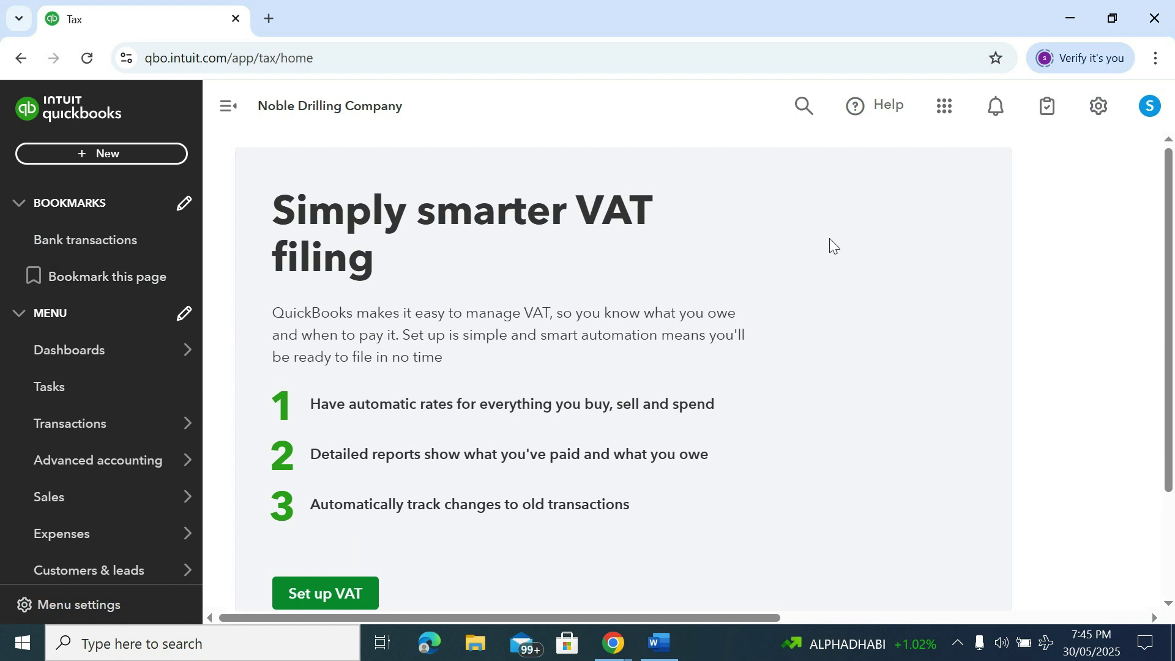
left_click(1100, 109)
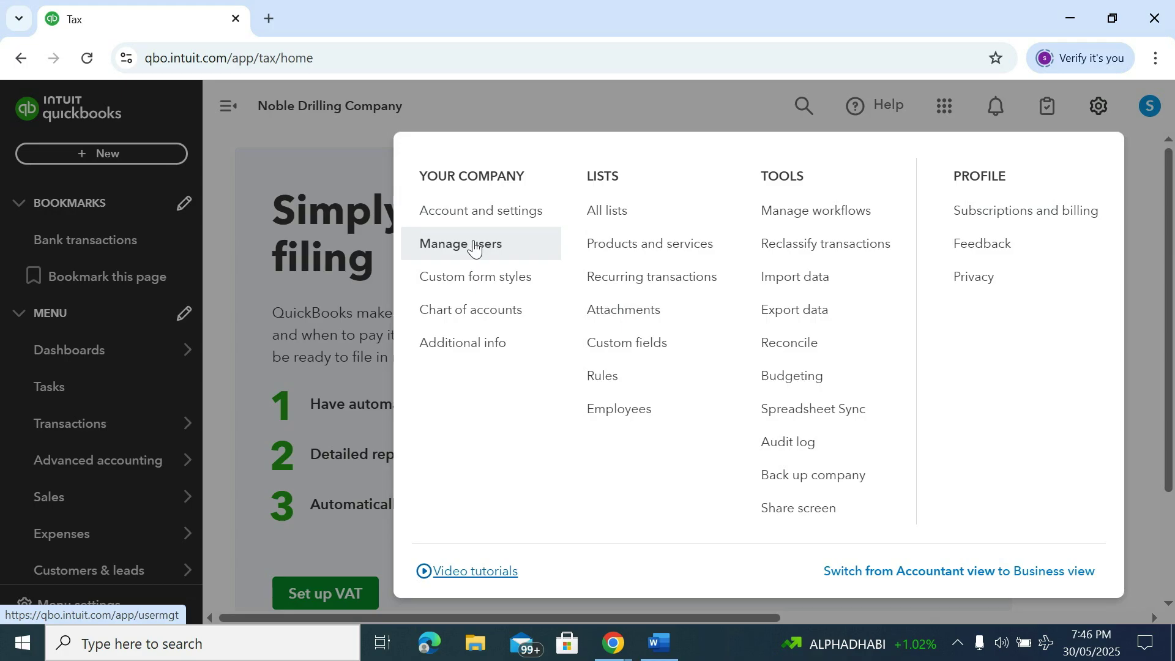
Look through the Chart of accounts, then switch to the empty Recurring transactions list
left_click(482, 311)
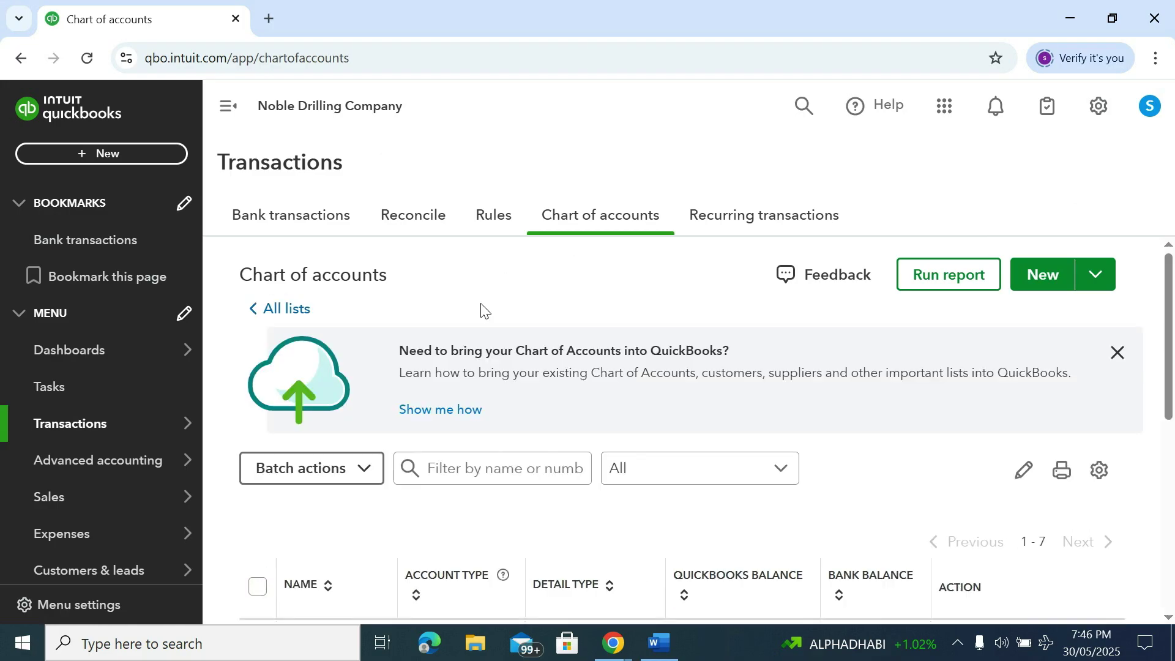
scroll(480, 312, "down", 3)
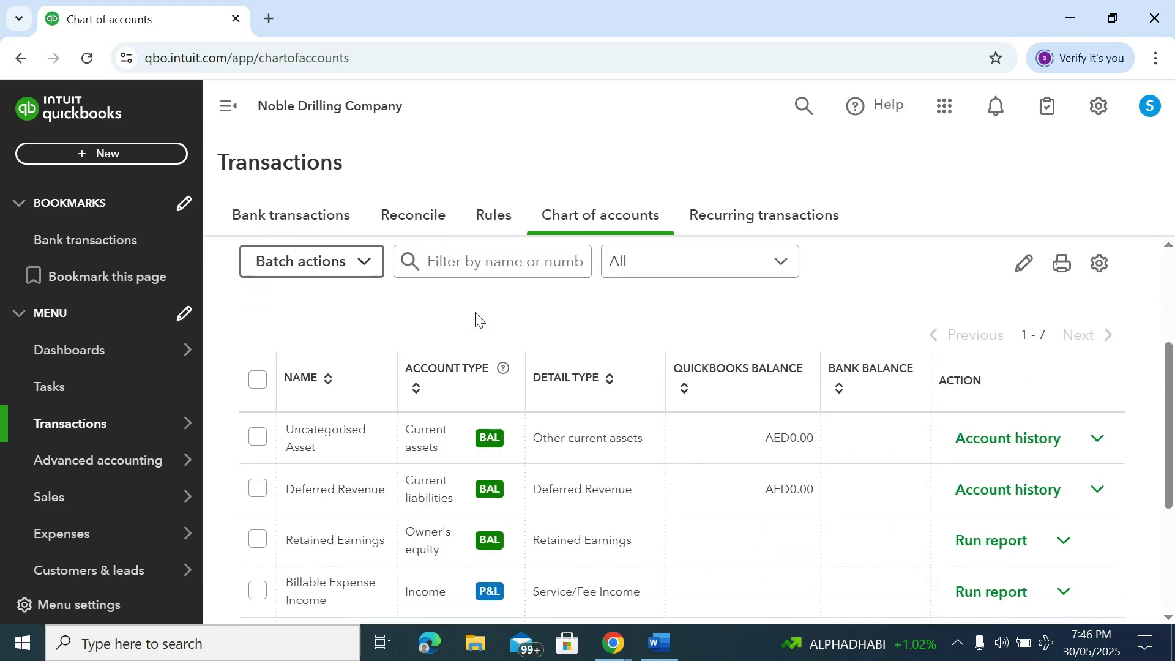
scroll(475, 313, "down", 3)
scroll(476, 313, "up", 2)
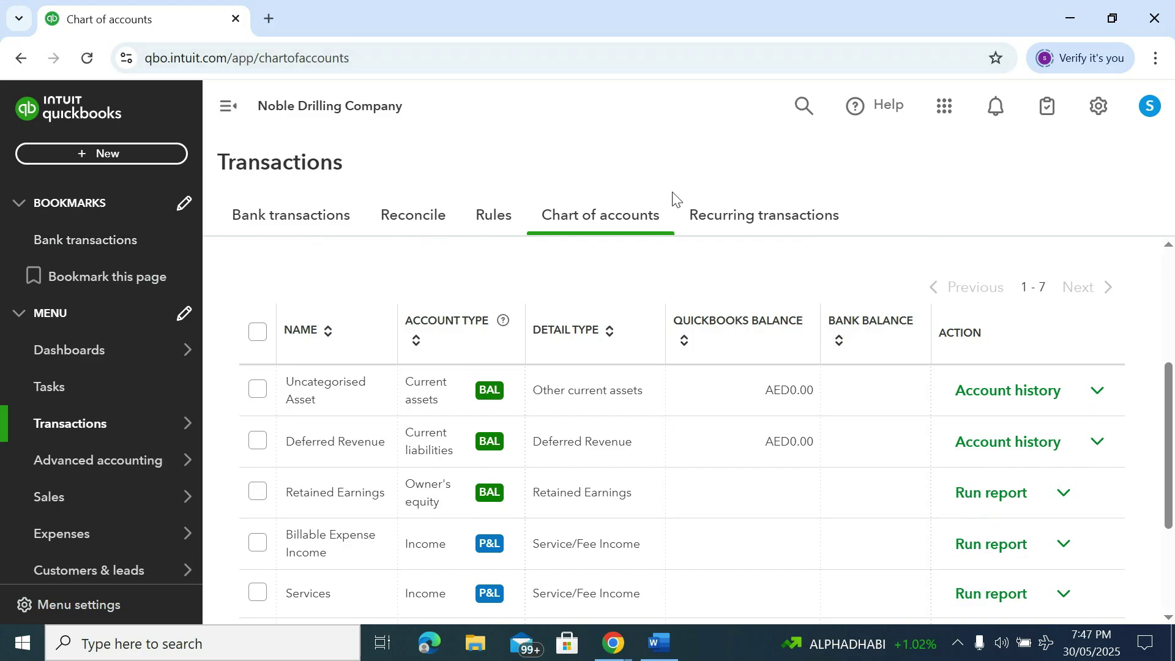
scroll(1023, 445, "down", 3)
scroll(1022, 445, "up", 5)
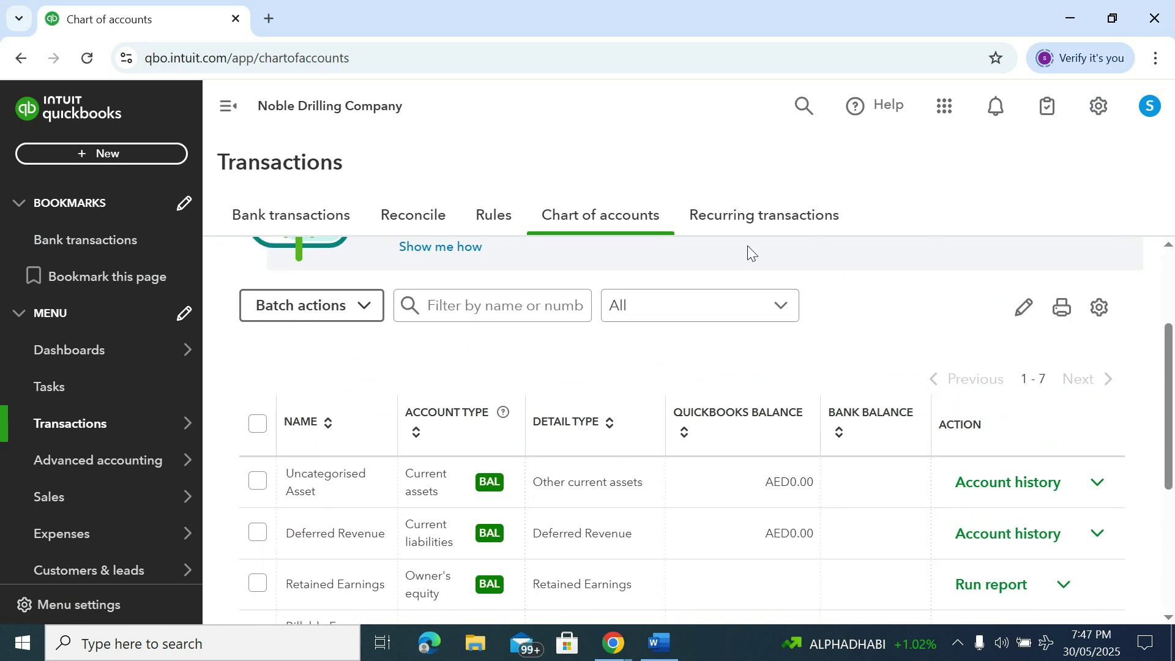
left_click(740, 220)
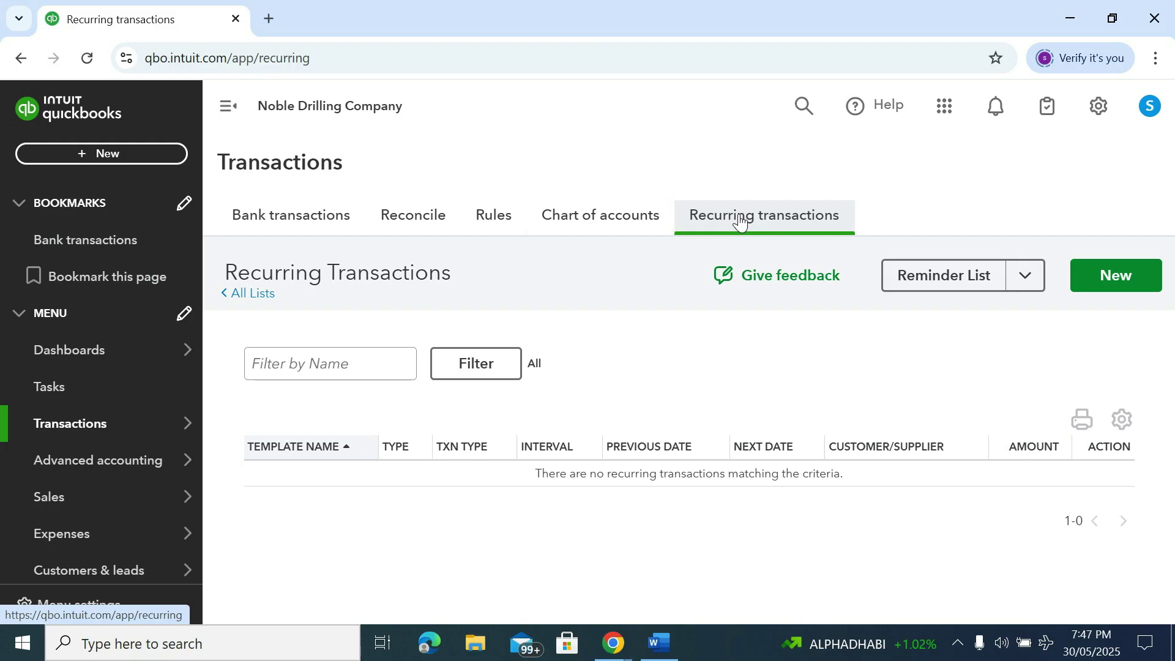
Go to Bank transactions via the Reconcile tab and bring up the gear settings menu
left_click(417, 225)
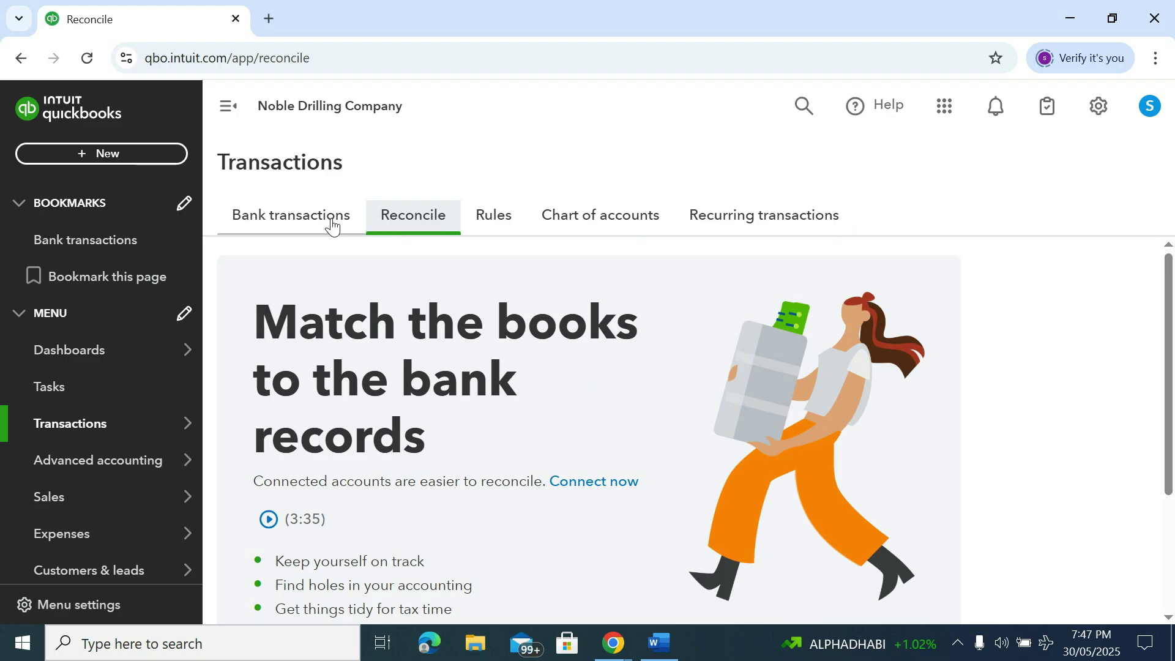
left_click(329, 226)
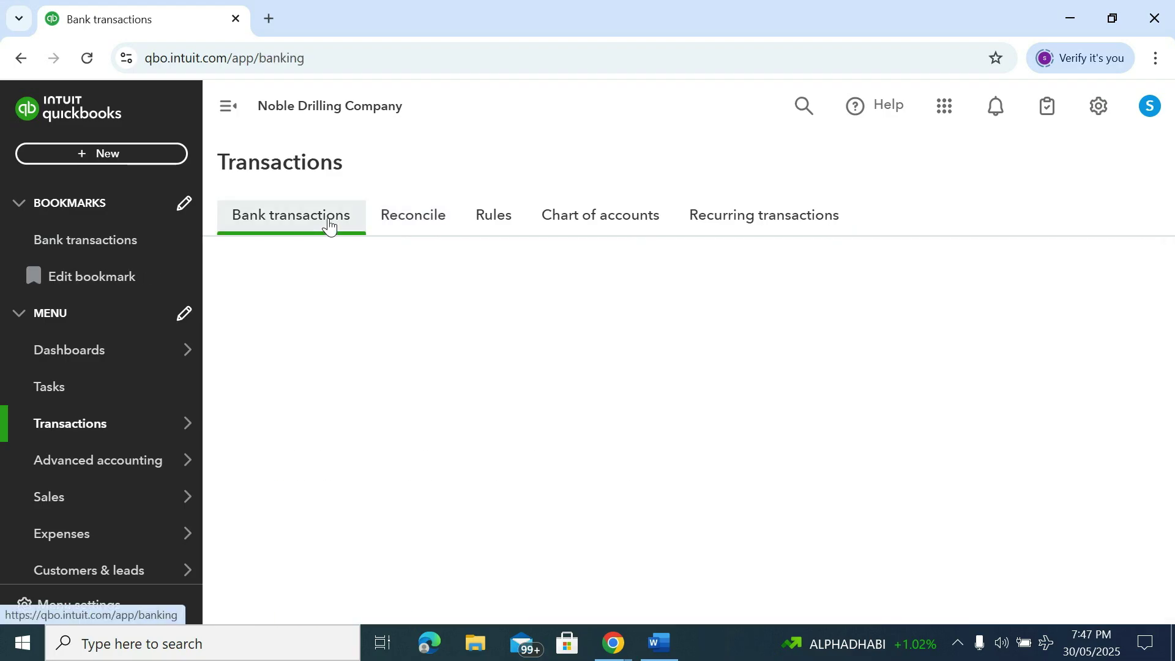
left_click(1100, 117)
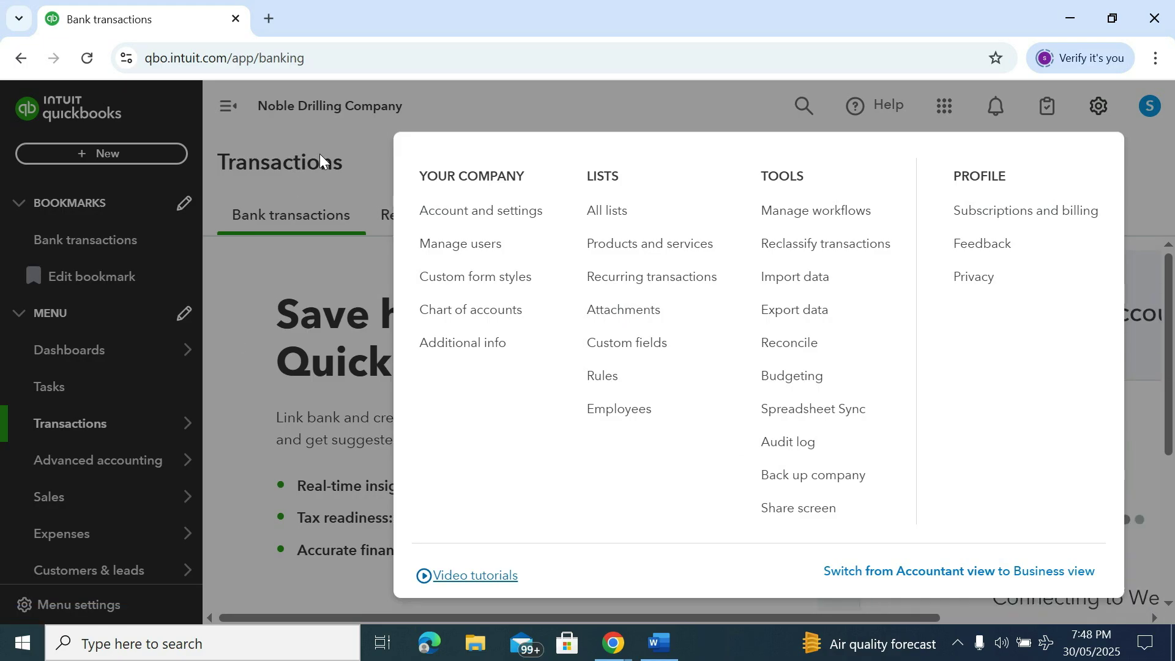
Glance at the Word course outline, then return to the QuickBooks Bank transactions page
mouse_move(659, 643)
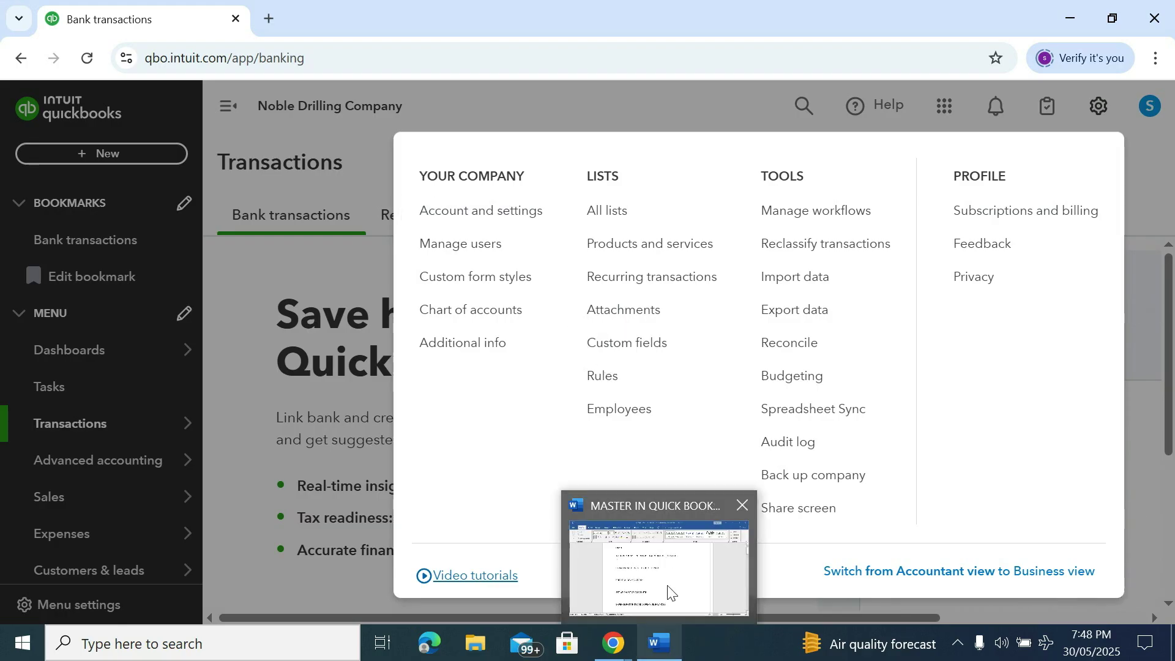
left_click(658, 570)
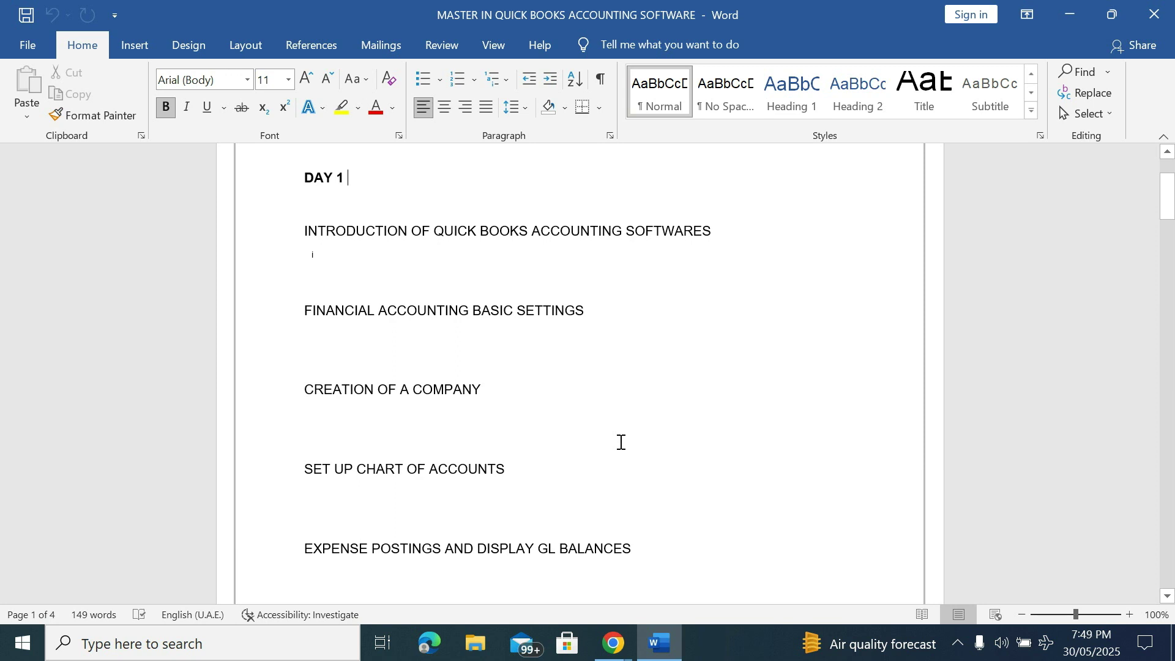
key("alt+Tab")
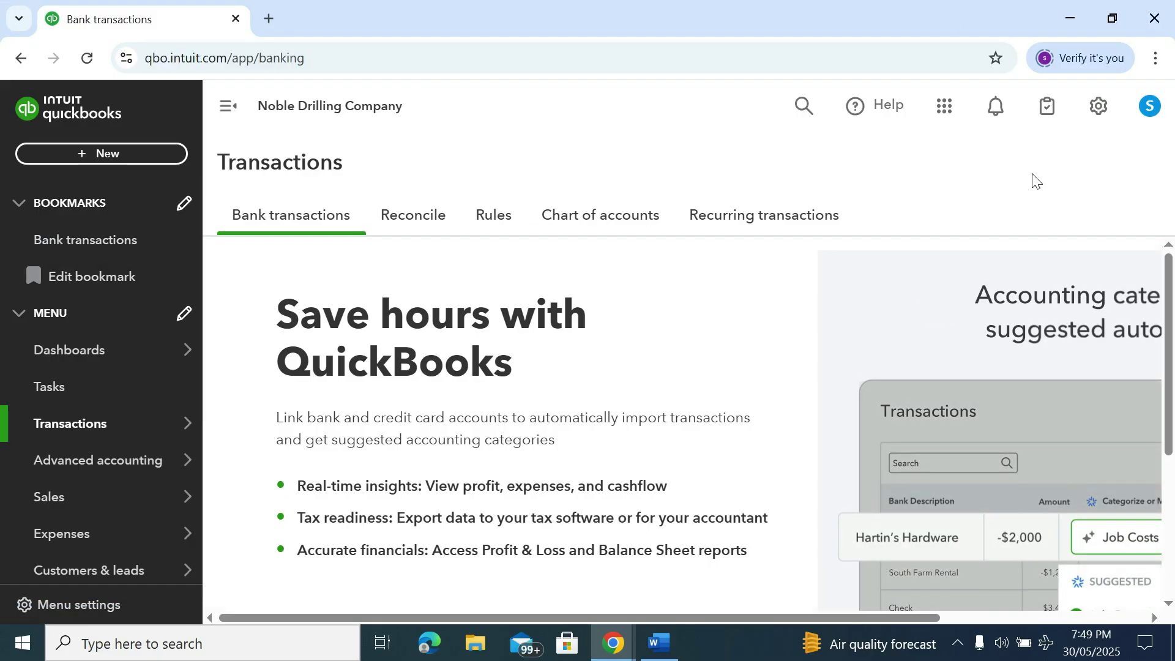
Go to Chart of accounts from the gear menu and scroll through its 7 accounts
left_click(1102, 110)
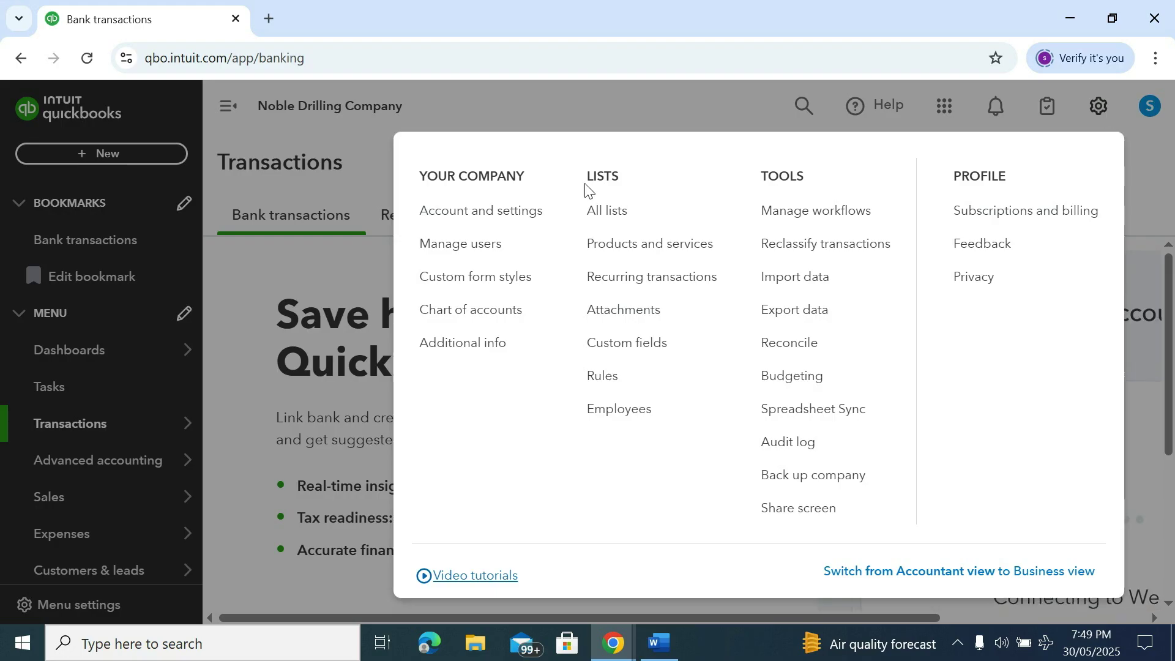
left_click(469, 312)
scroll(469, 294, "down", 2)
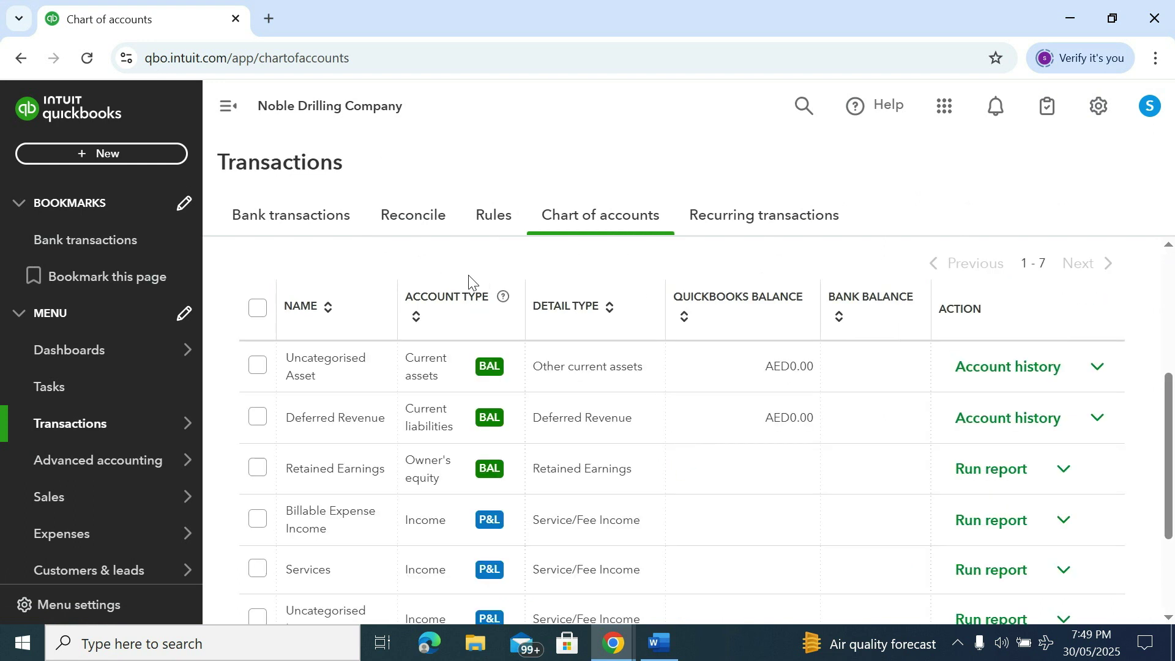
scroll(752, 349, "down", 2)
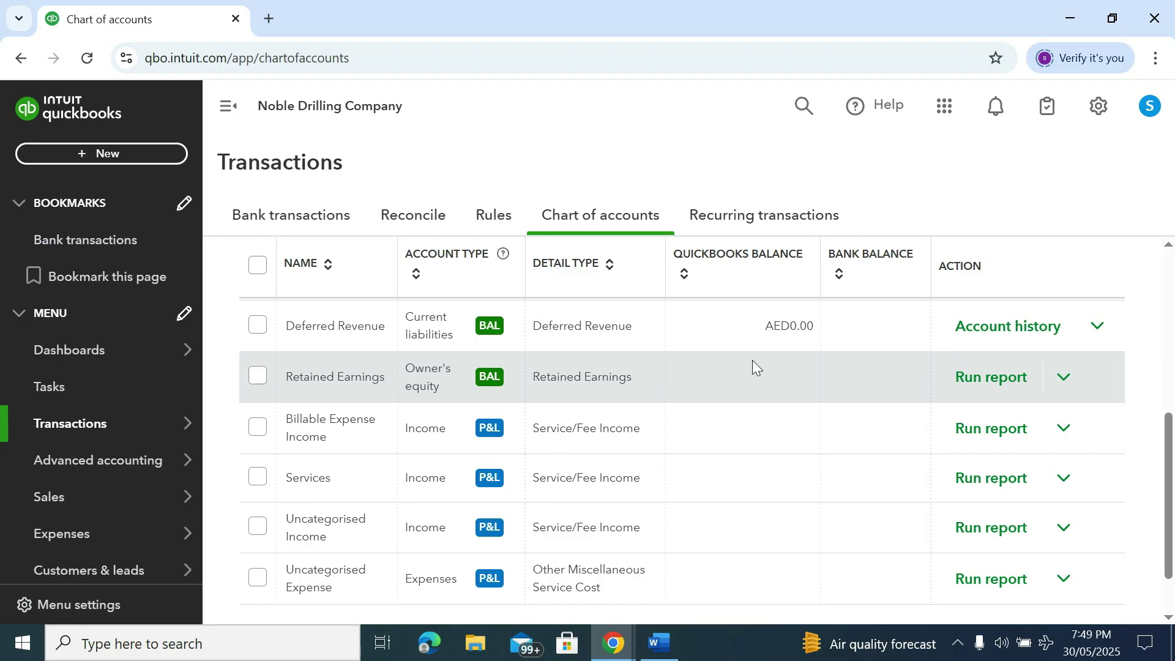
scroll(752, 361, "down", 1)
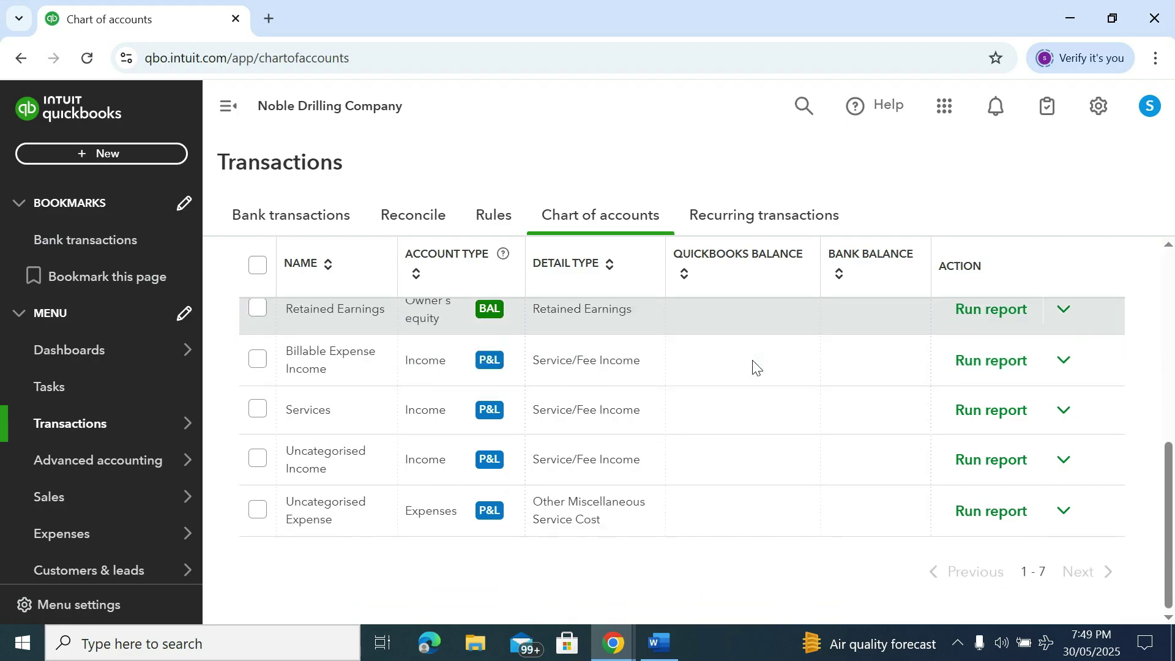
scroll(753, 361, "up", 5)
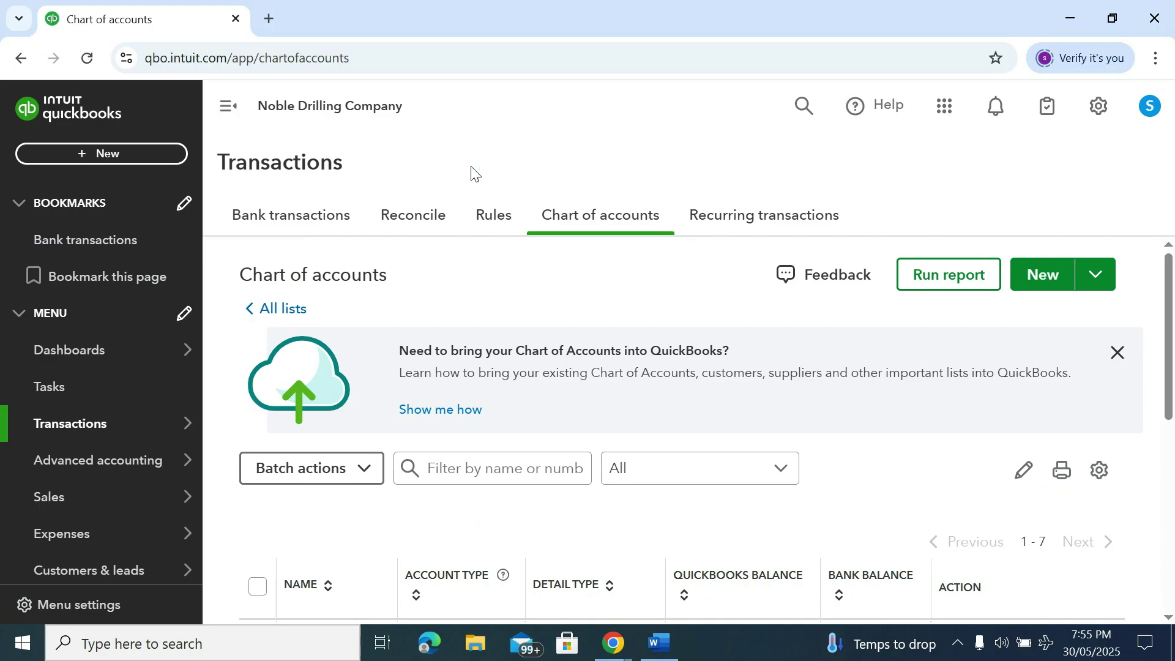
Bring up a blank New account form from the Chart of accounts page
left_click(1042, 275)
left_click(1046, 274)
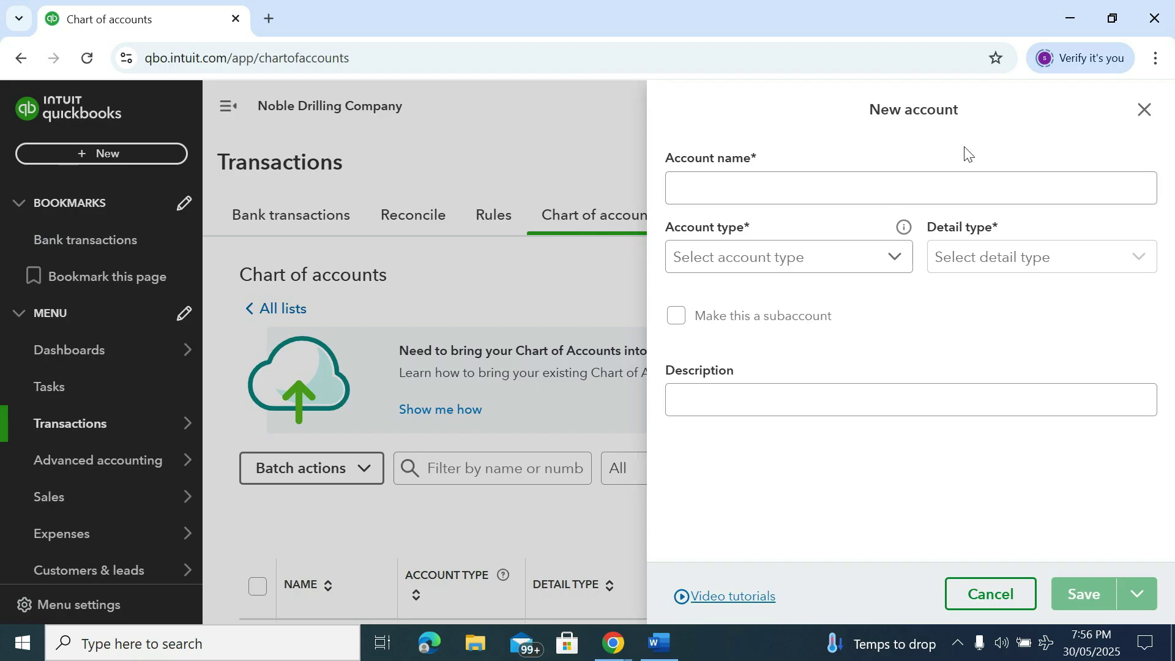
Name the new account 'Share Capital' and set its account type to Owner's equity
left_click(757, 195)
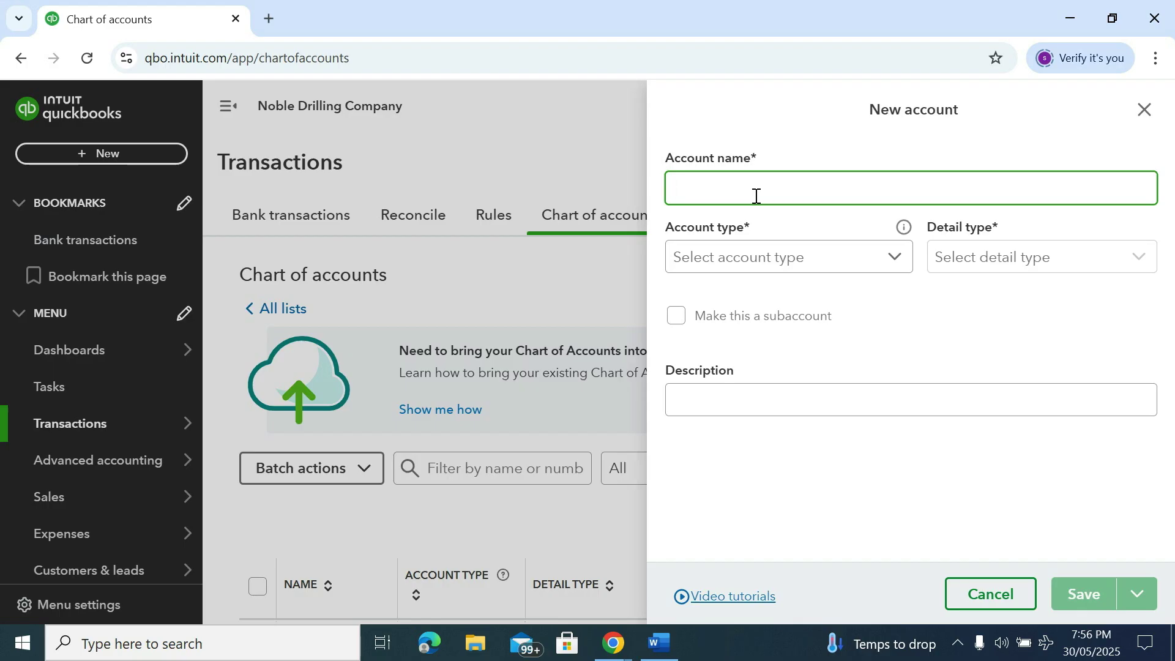
type("Share Capital")
left_click(732, 256)
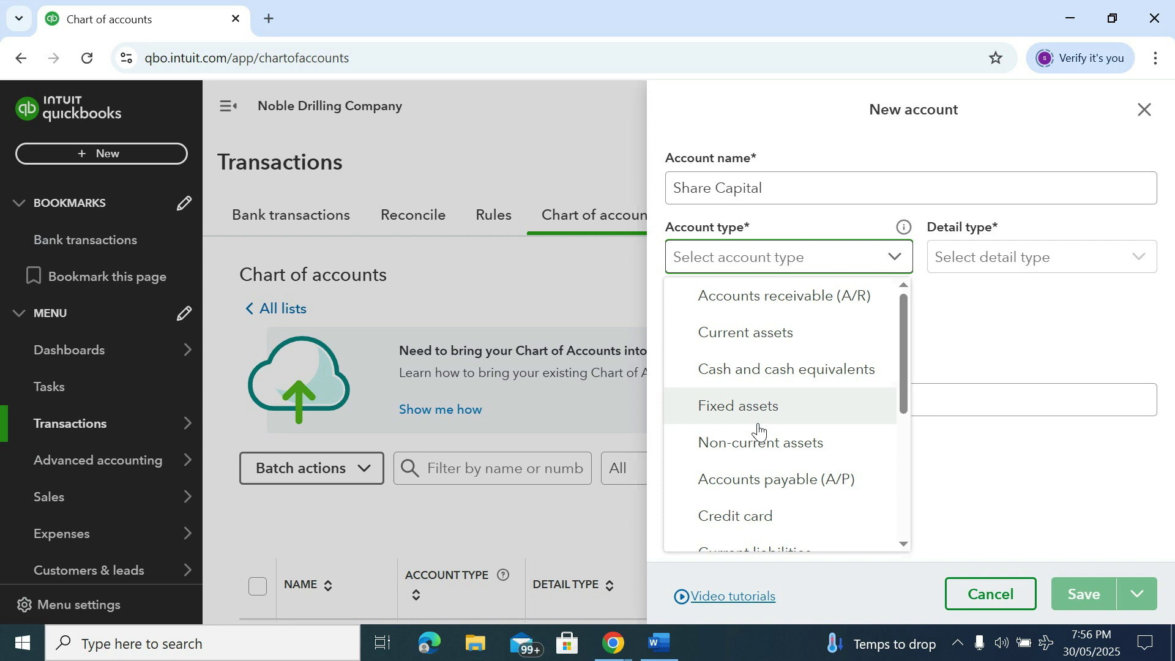
scroll(760, 431, "down", 3)
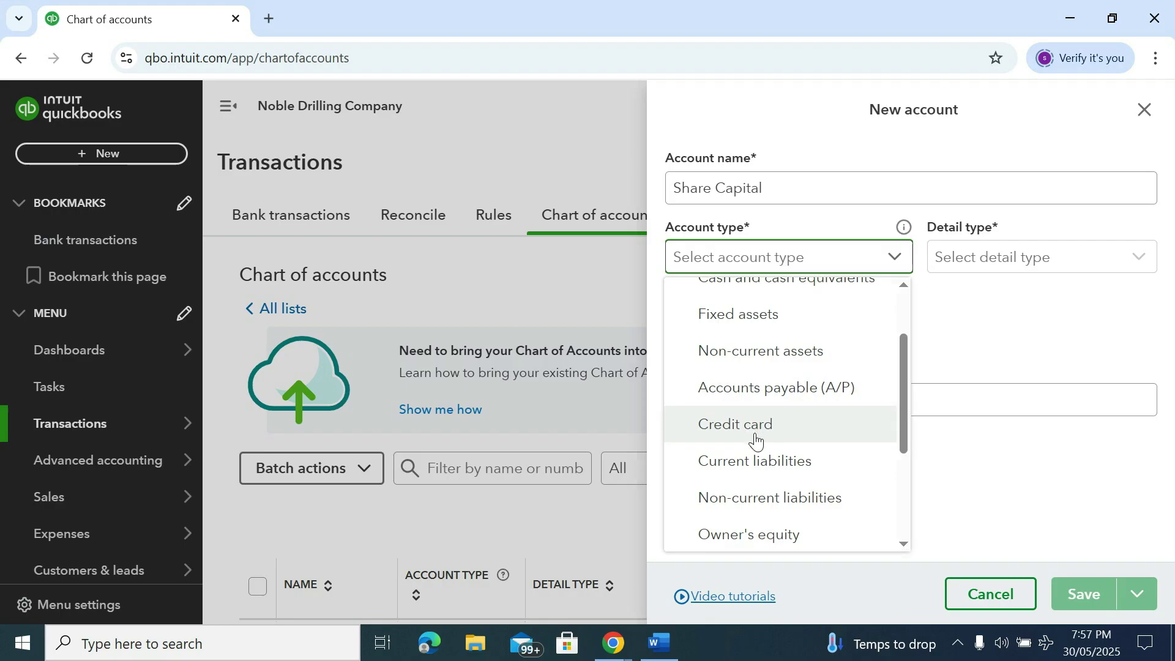
scroll(756, 439, "down", 3)
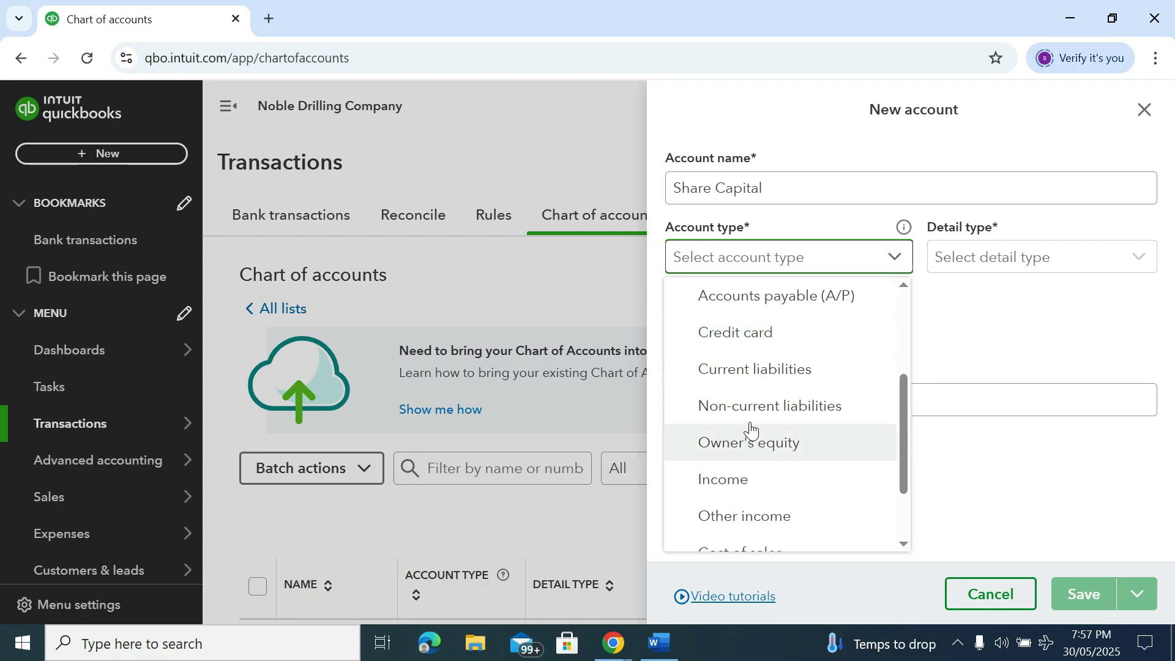
scroll(756, 451, "down", 3)
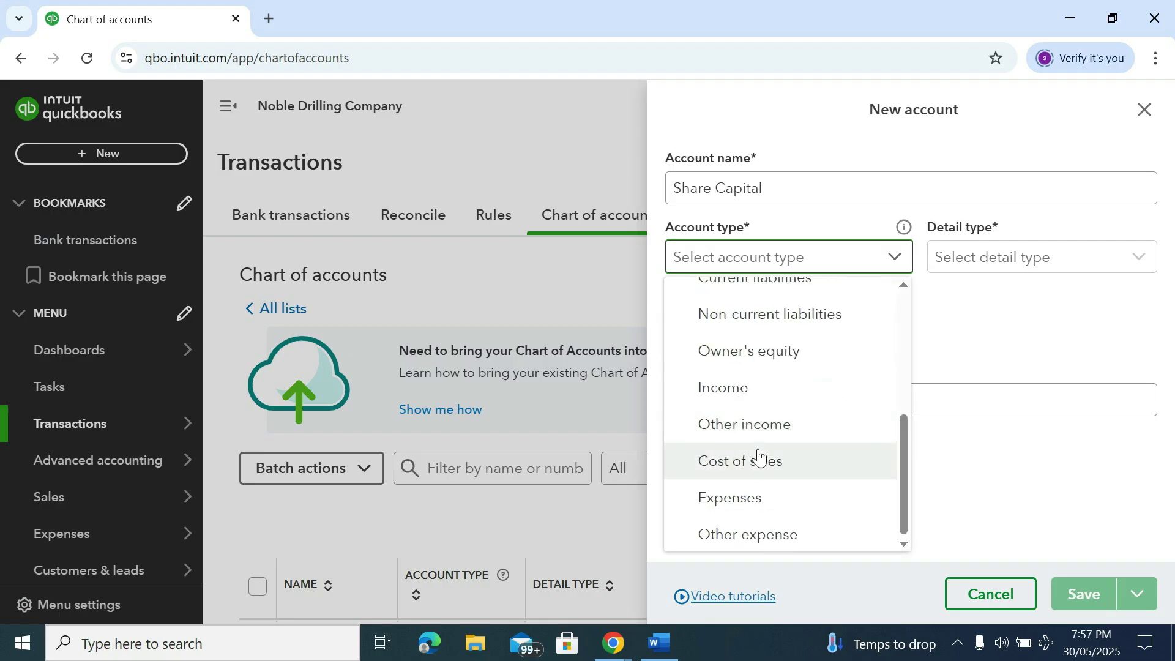
scroll(759, 471, "up", 3)
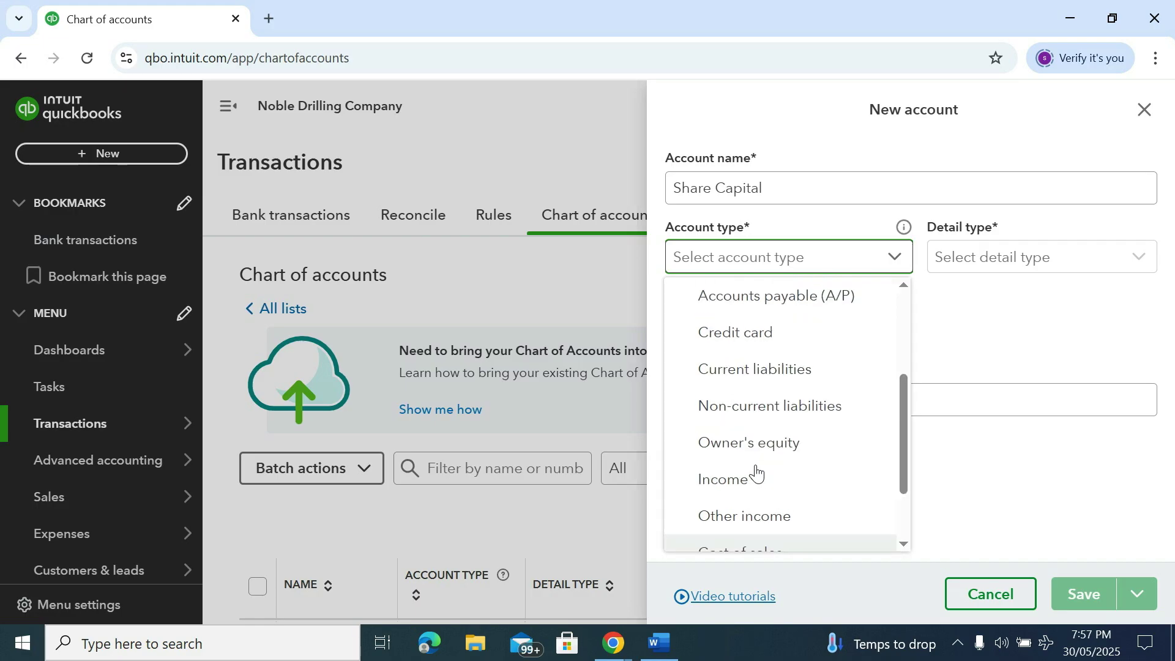
scroll(757, 474, "down", 3)
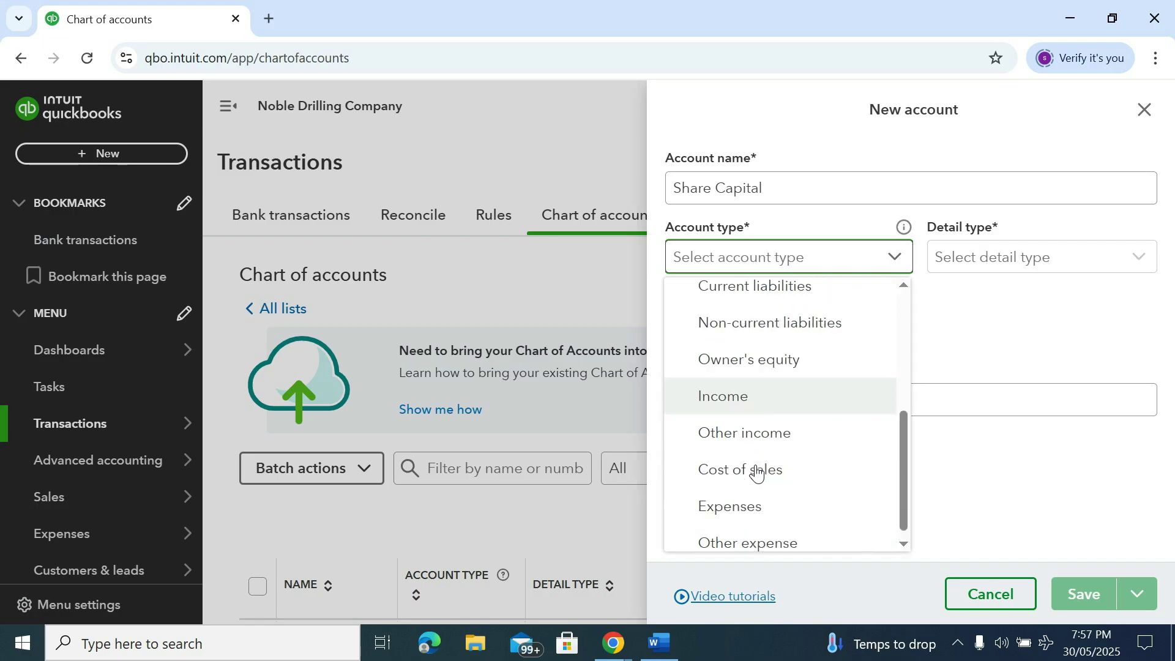
left_click(741, 356)
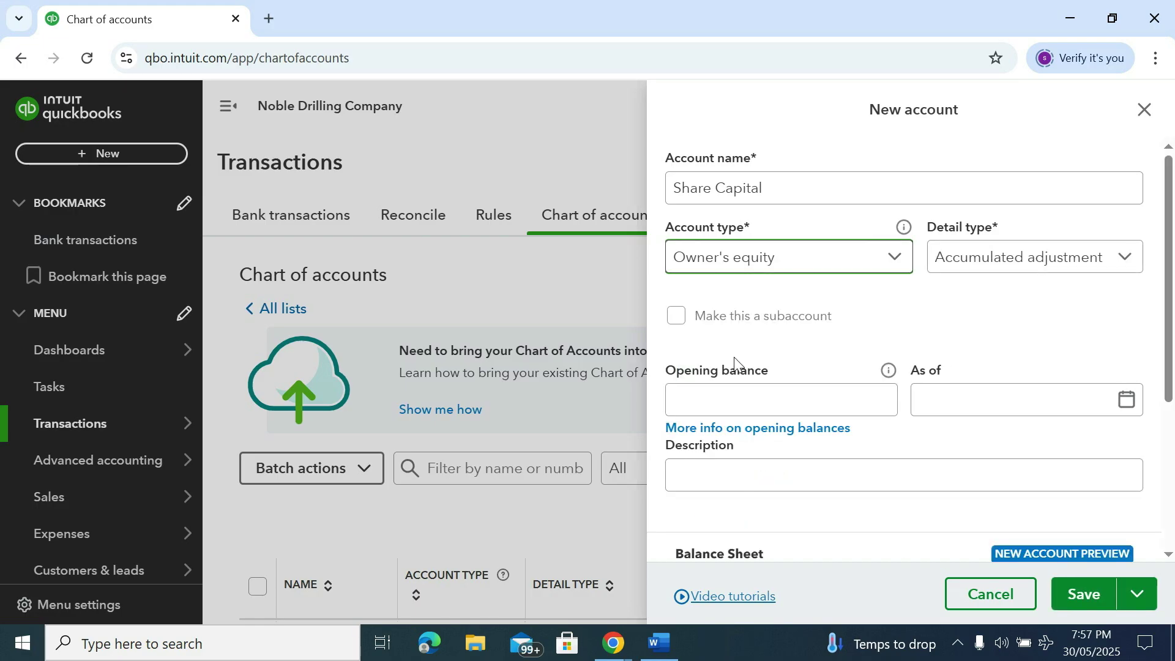
Set the account's detail type to Owner's Equity
left_click(1126, 258)
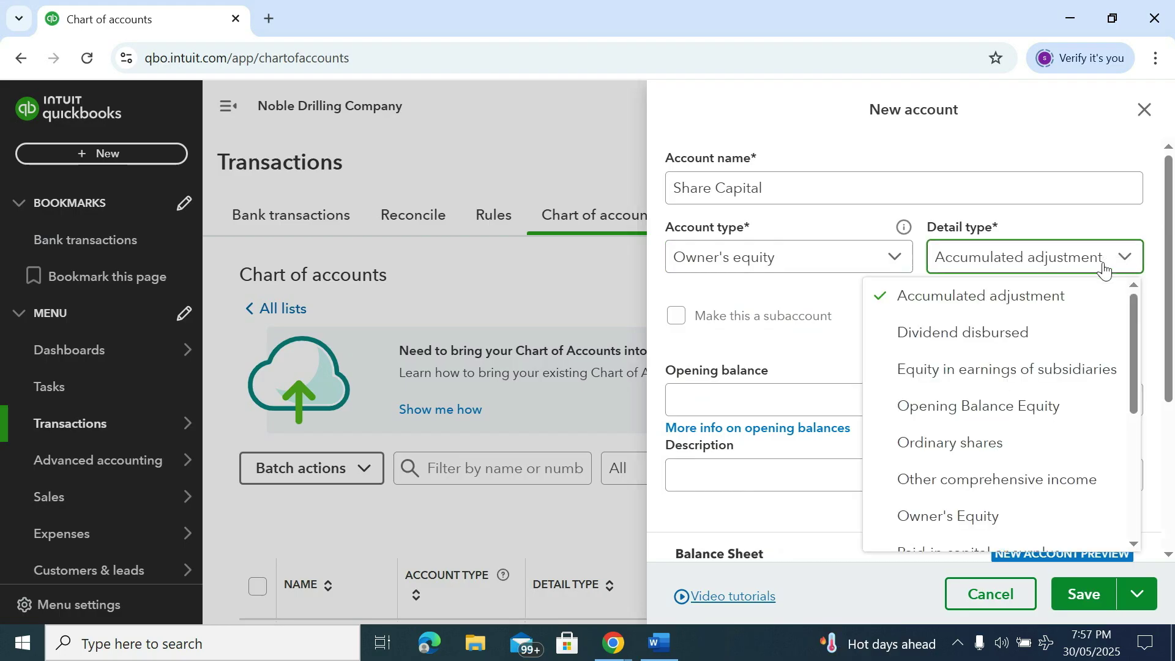
scroll(1035, 343, "down", 6)
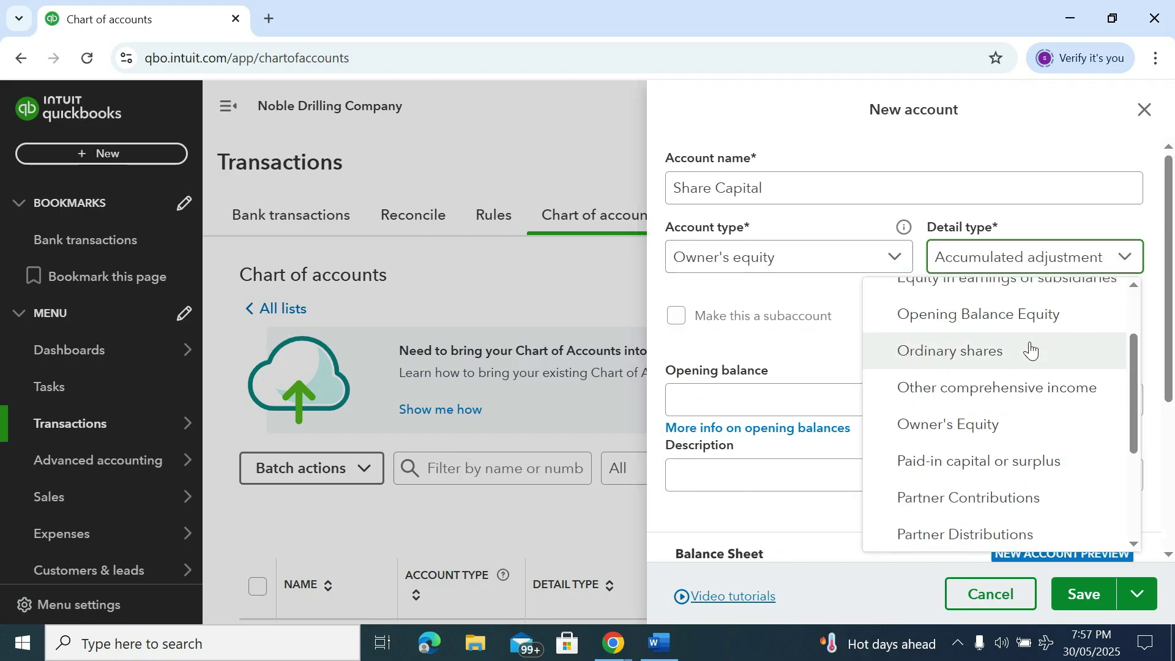
left_click(982, 335)
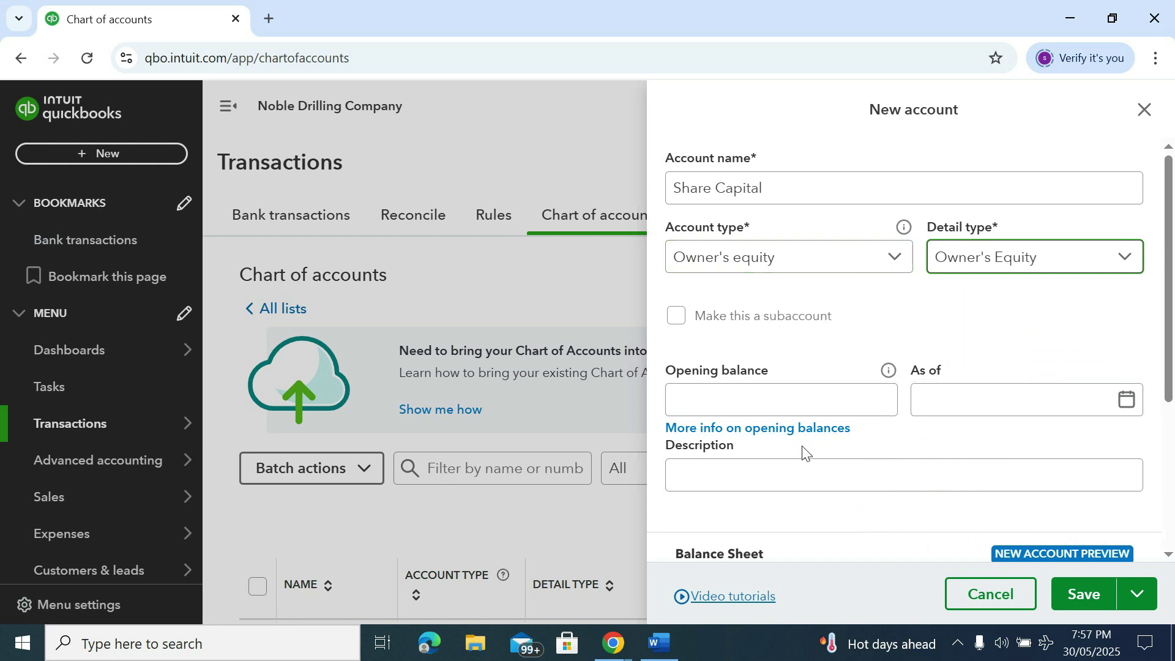
scroll(803, 450, "down", 1)
left_click(734, 322)
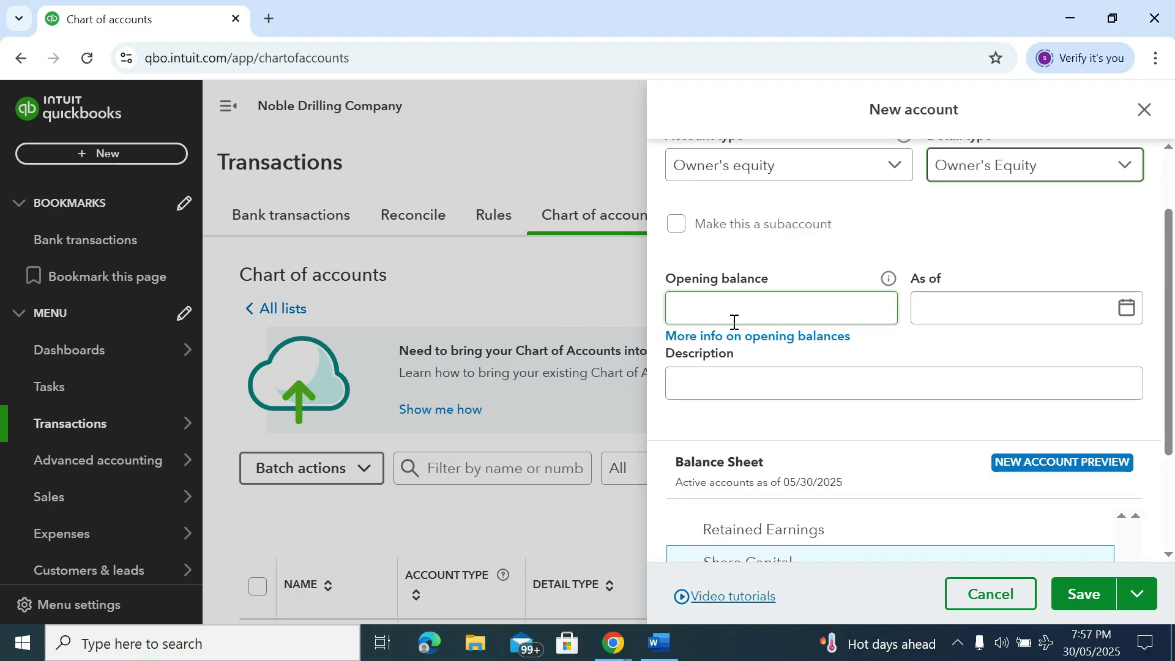
Add the description 'Share Capital' and save the new account
left_click(701, 373)
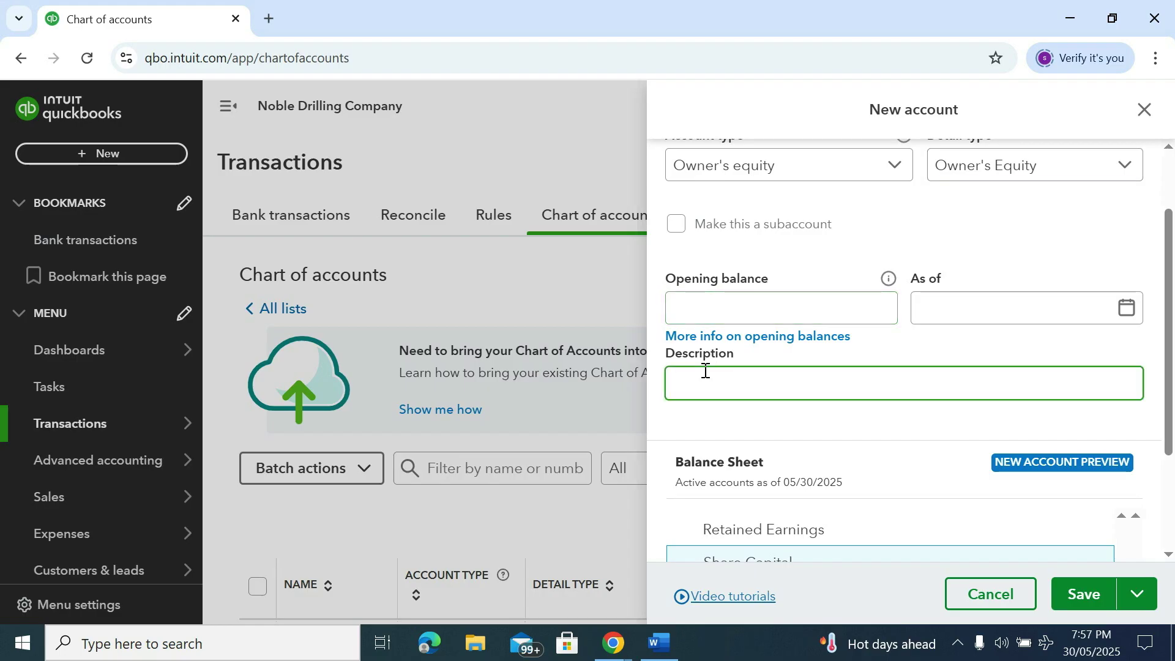
type("Share Cpital")
key("BackSpace")
key("BackSpace")
key("BackSpace")
key("BackSpace")
key("BackSpace")
type("apital")
scroll(770, 422, "down", 3)
left_click(1081, 605)
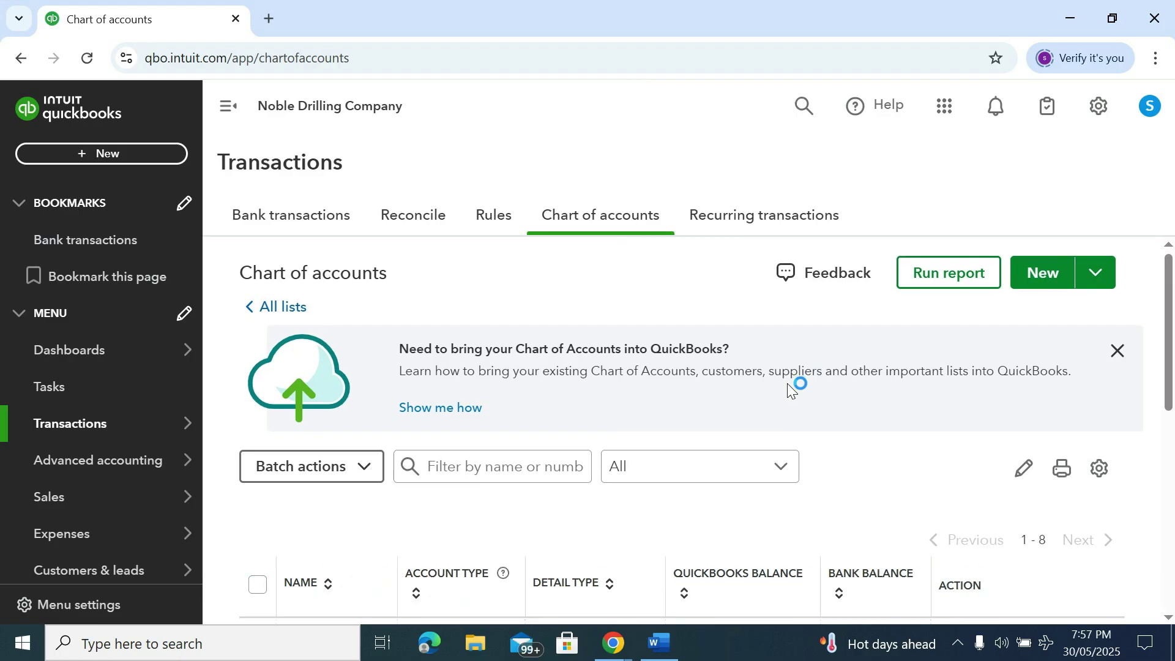
Scroll the Chart of accounts to confirm the Share Capital row, then back to the top
scroll(685, 469, "down", 3)
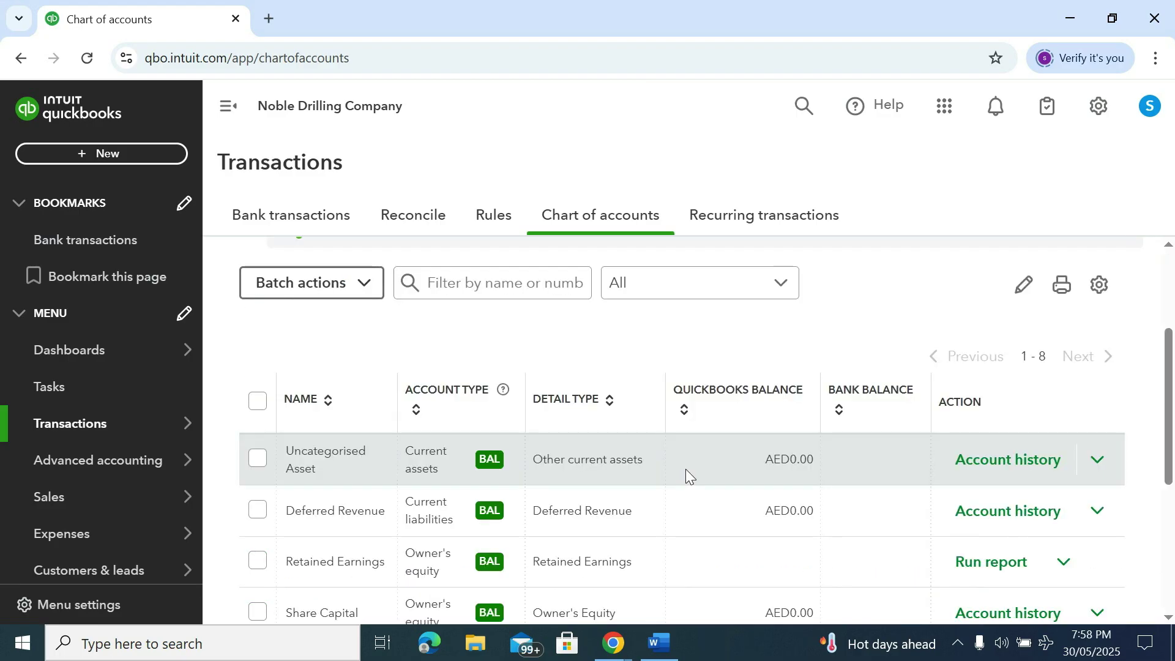
scroll(1015, 453, "up", 3)
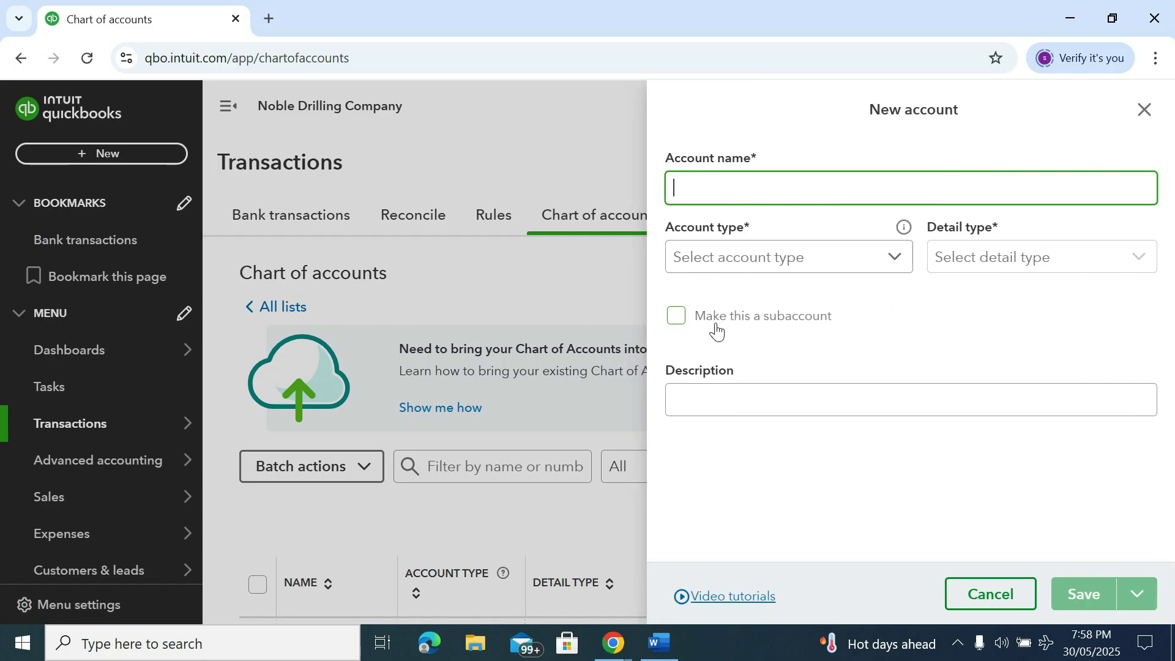
Save a Cash In Hand account of type Cash and cash equivalents, detail type Cash on hand
type("Cash In Hand")
left_click(718, 271)
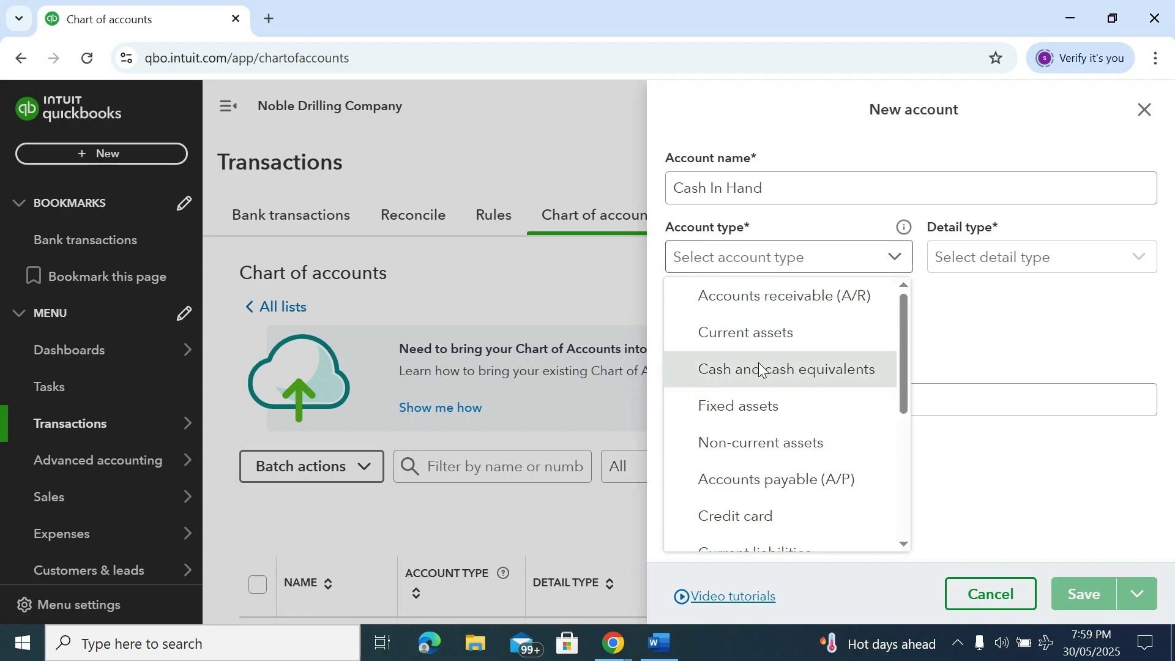
left_click(760, 369)
left_click(982, 268)
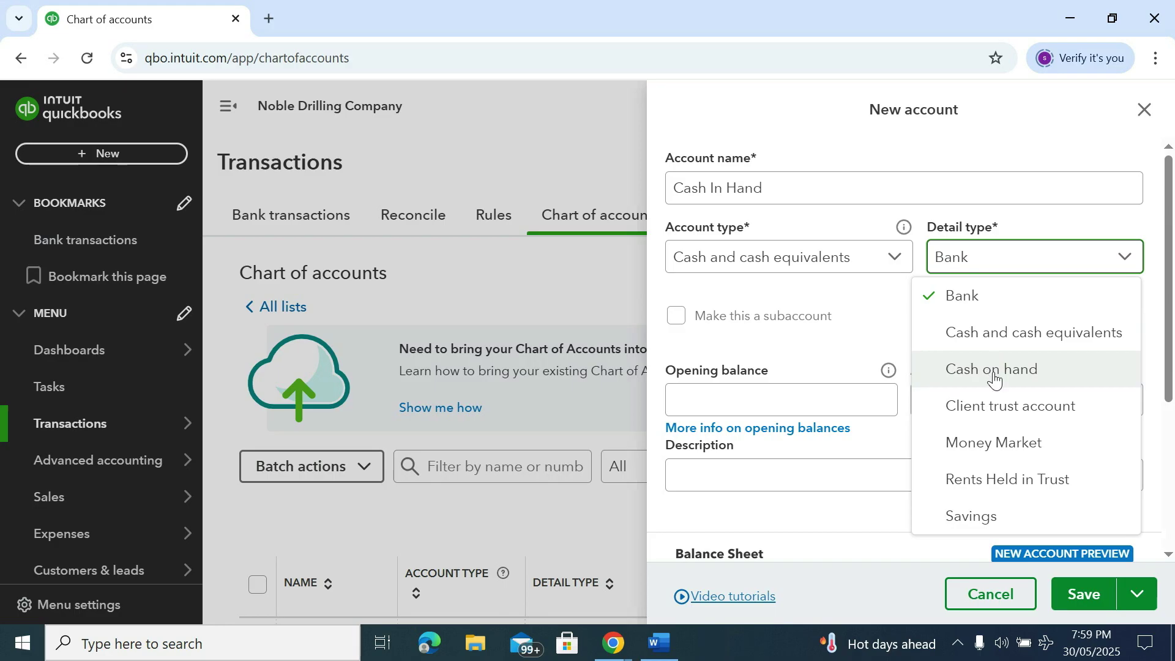
left_click(995, 375)
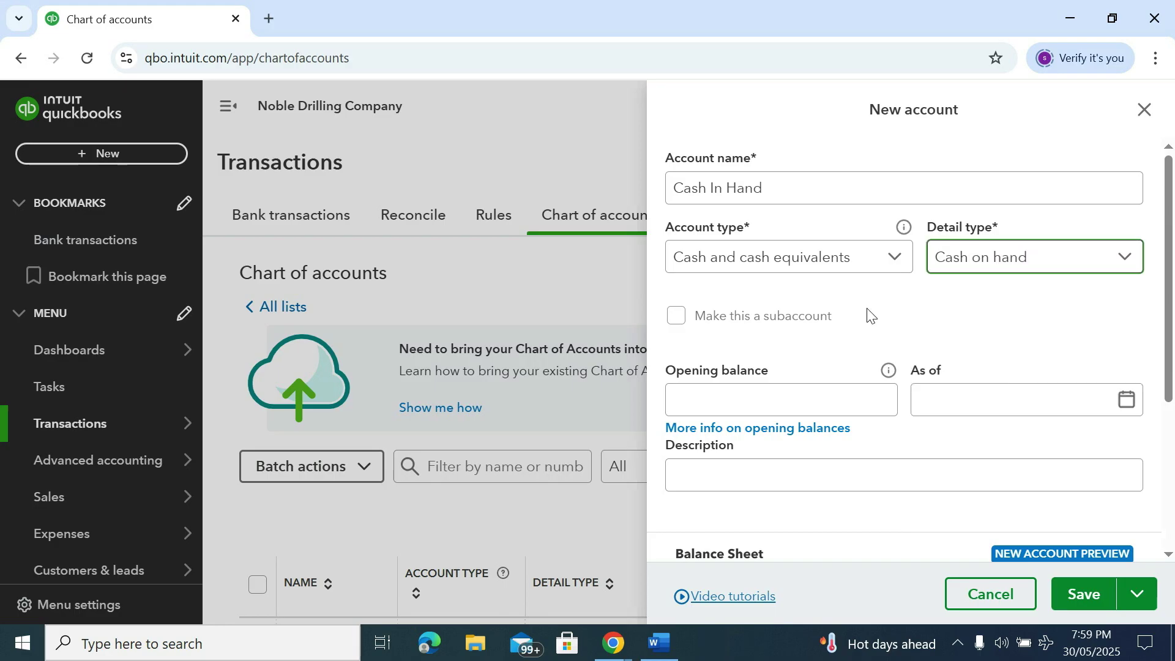
scroll(765, 294, "down", 2)
left_click(749, 301)
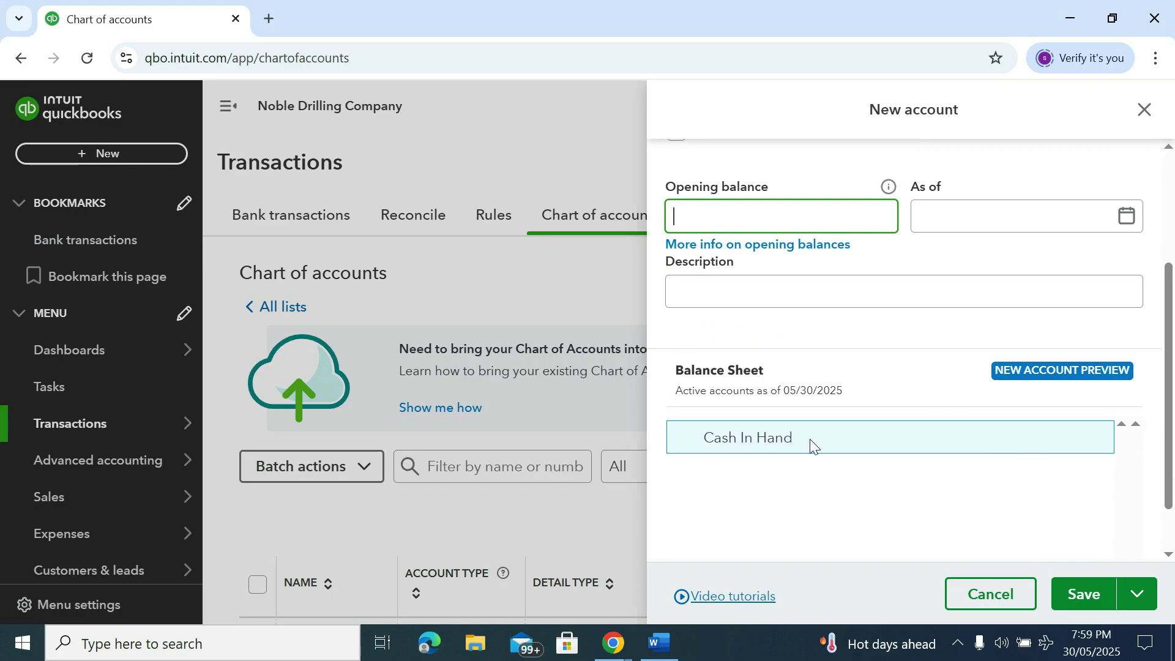
scroll(813, 450, "down", 3)
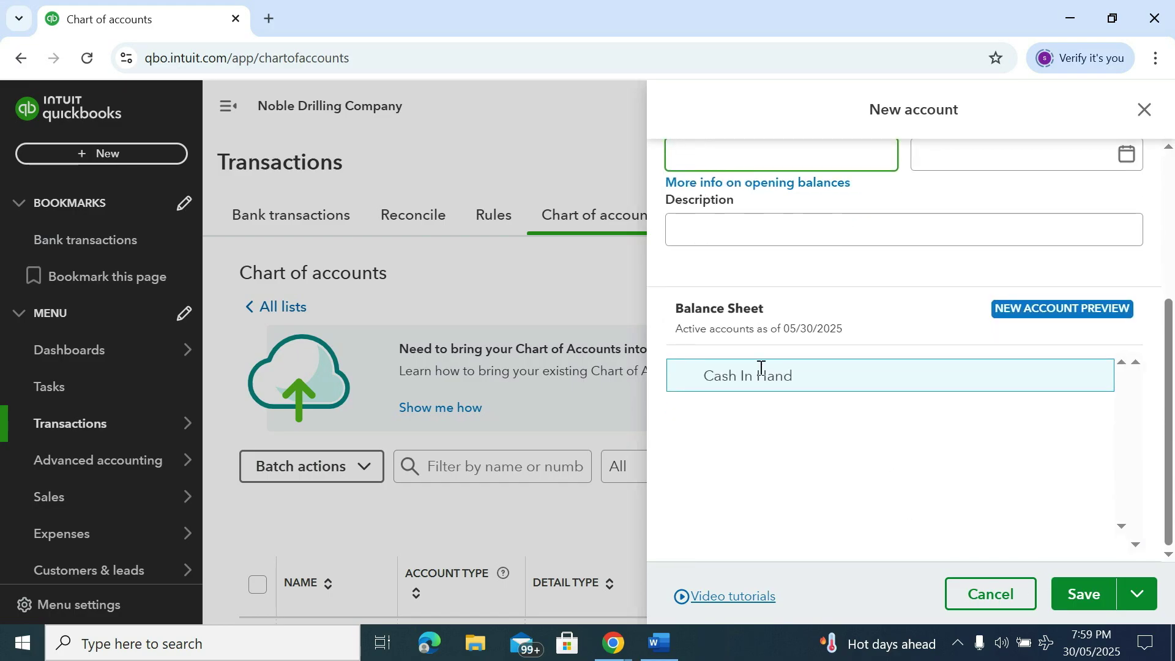
left_click(1076, 596)
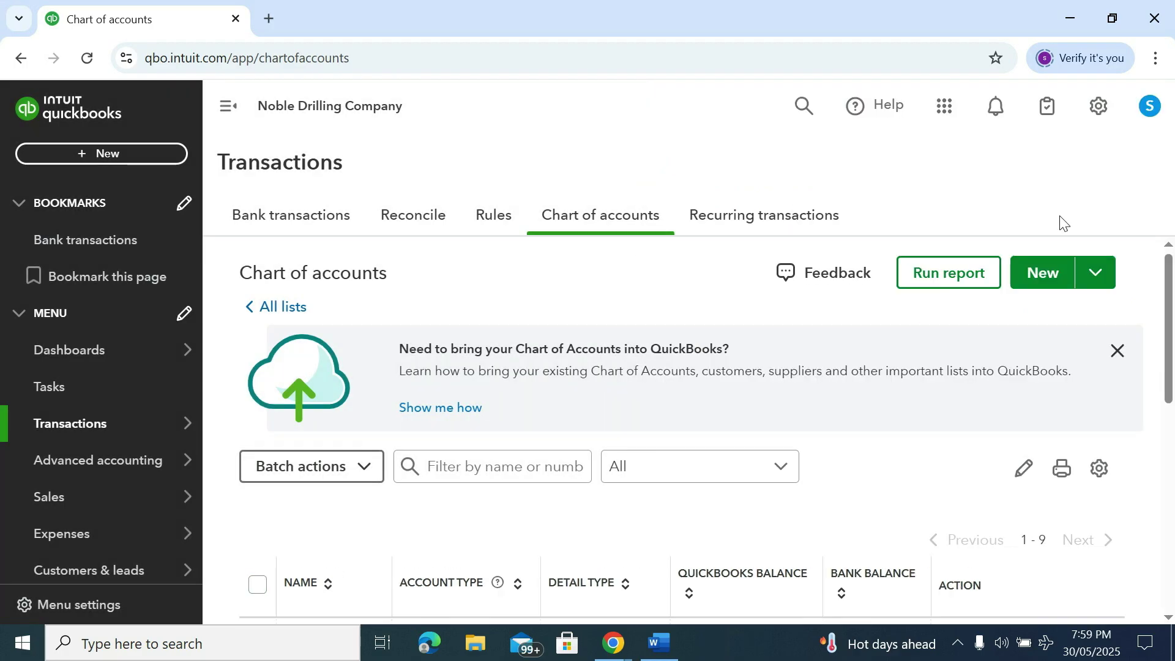
Start a new account named HSBC with type Cash and cash equivalents, keeping detail type Bank
left_click(1038, 275)
left_click(745, 192)
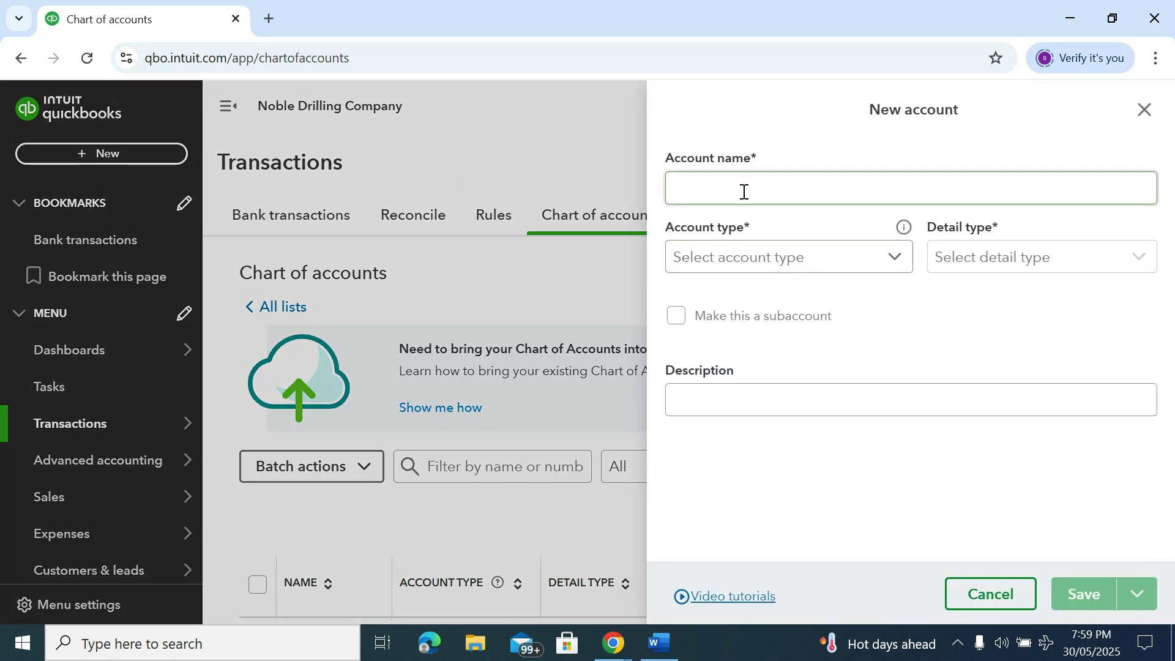
type("H")
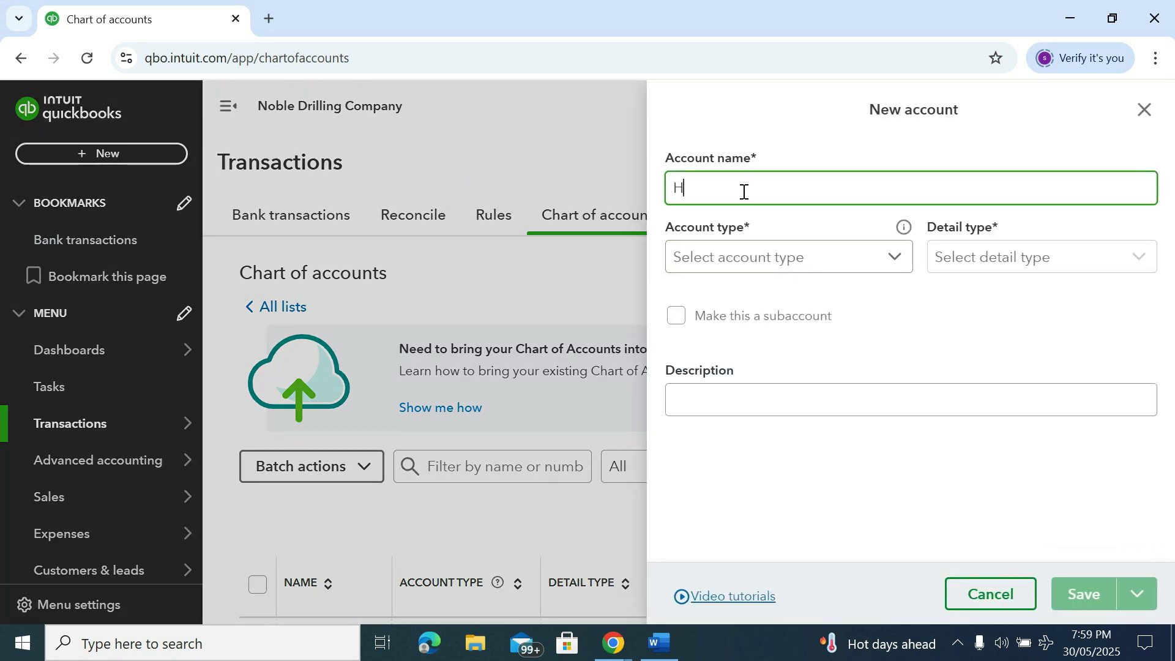
type("SBA")
key("BackSpace")
type("C")
left_click(748, 268)
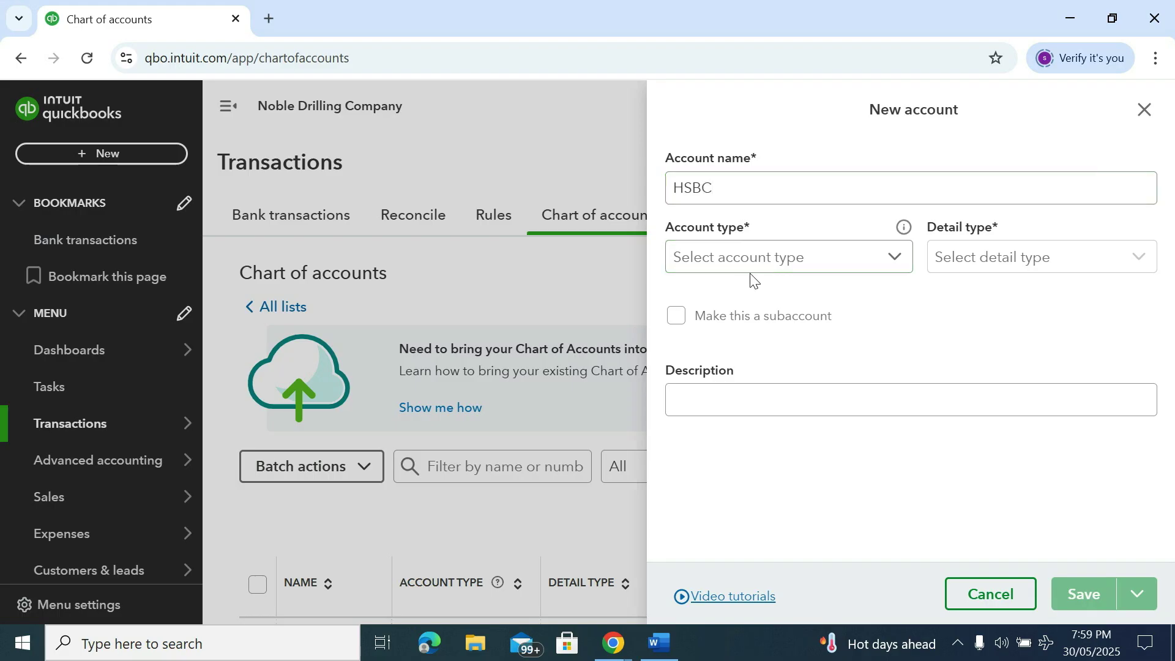
scroll(743, 391, "down", 3)
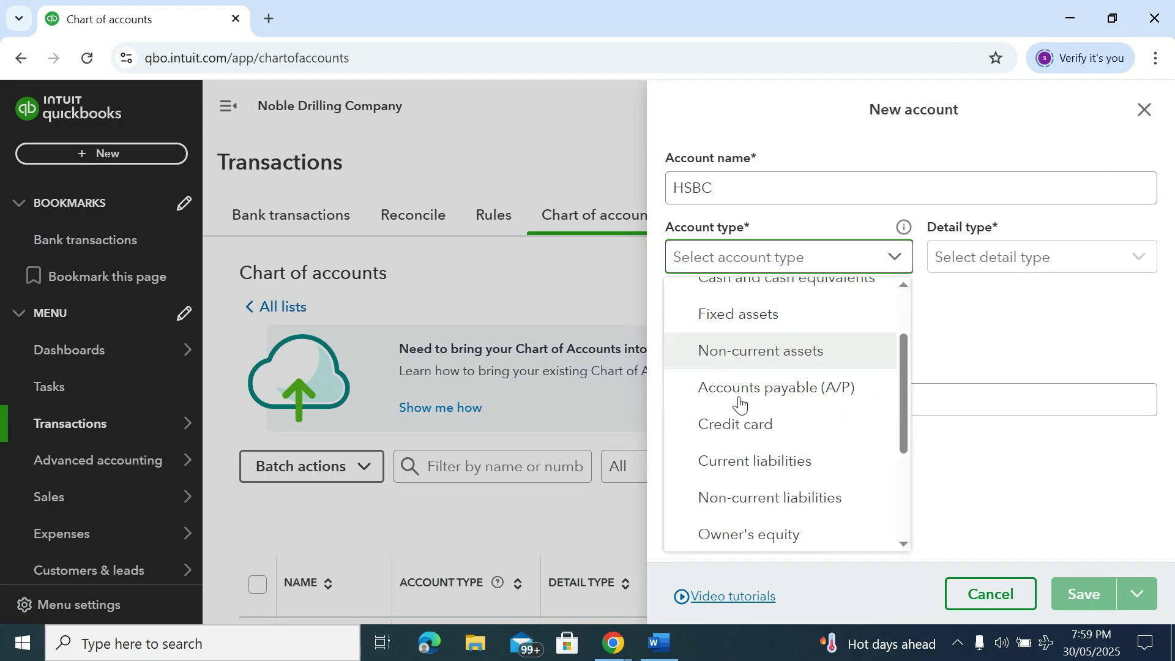
scroll(744, 401, "down", 1)
scroll(747, 399, "up", 5)
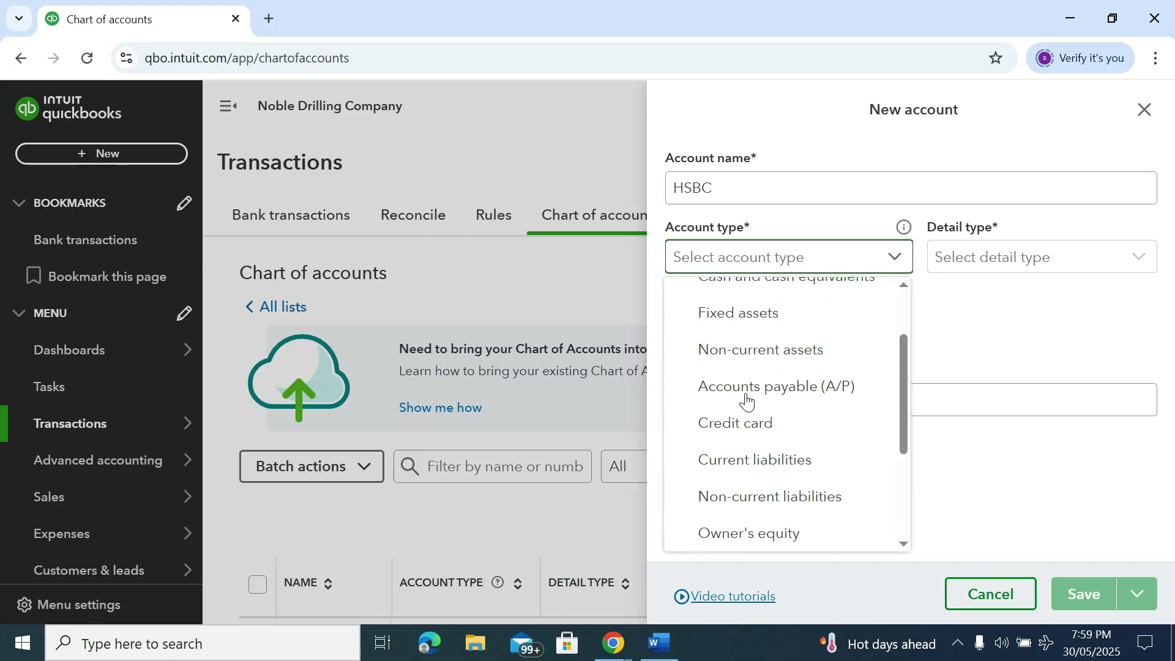
left_click(769, 371)
left_click(980, 260)
left_click(973, 292)
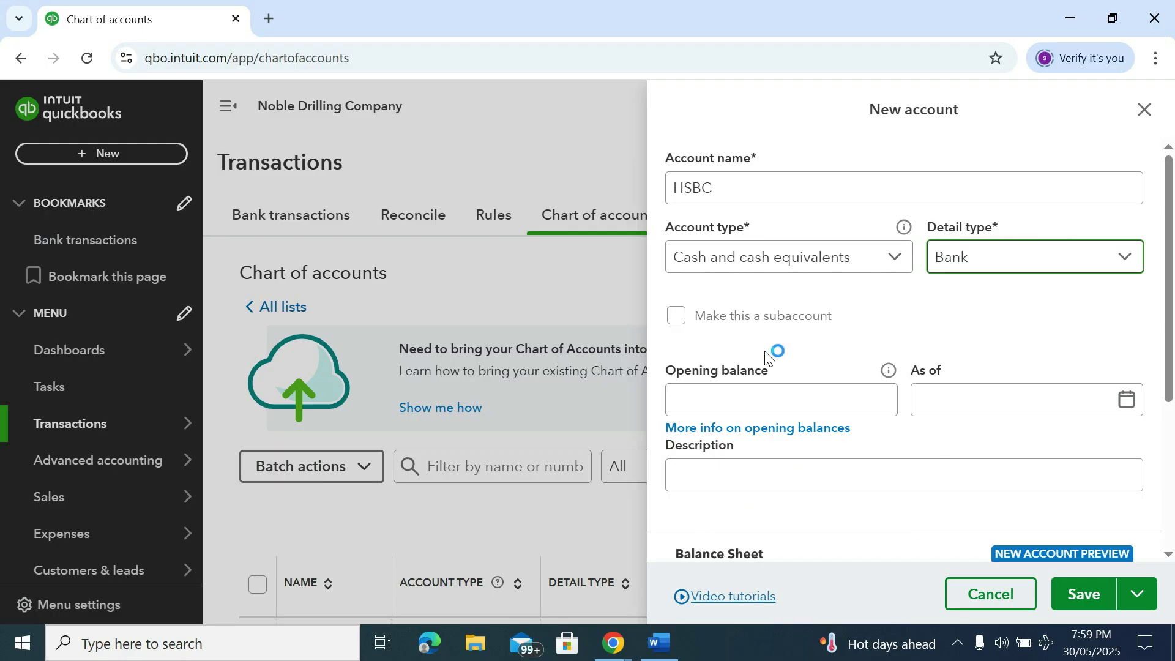
Enter HSBC as the account description and save the account
scroll(774, 349, "down", 2)
left_click(721, 299)
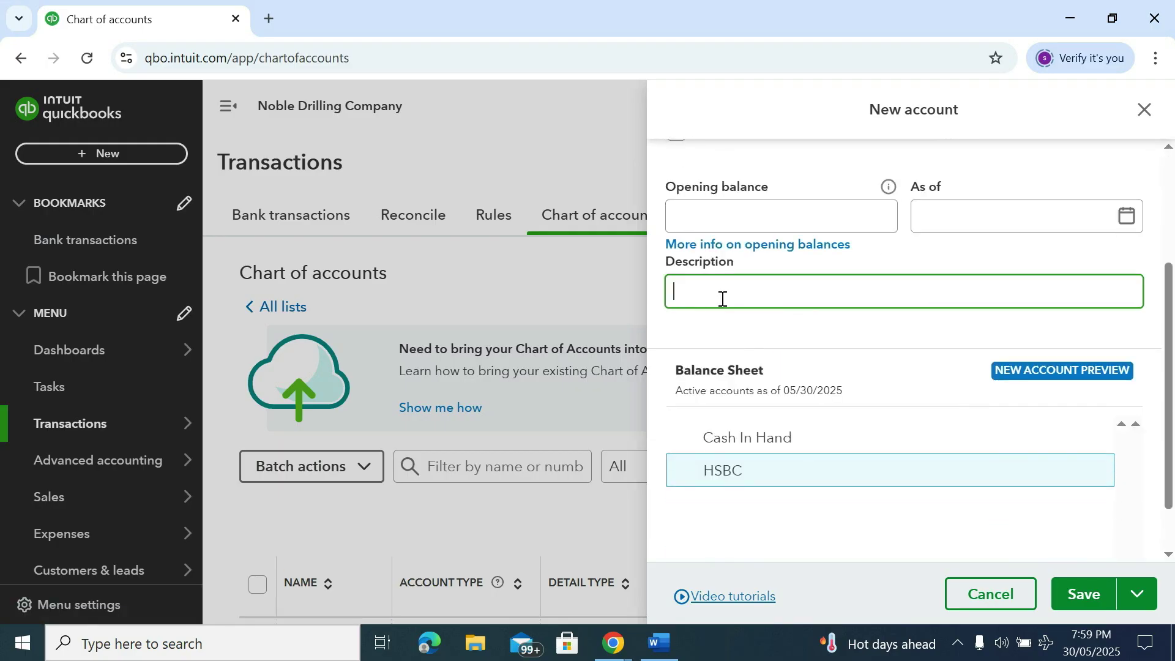
type("HSBA")
key("BackSpace")
type("C")
scroll(869, 279, "up", 3)
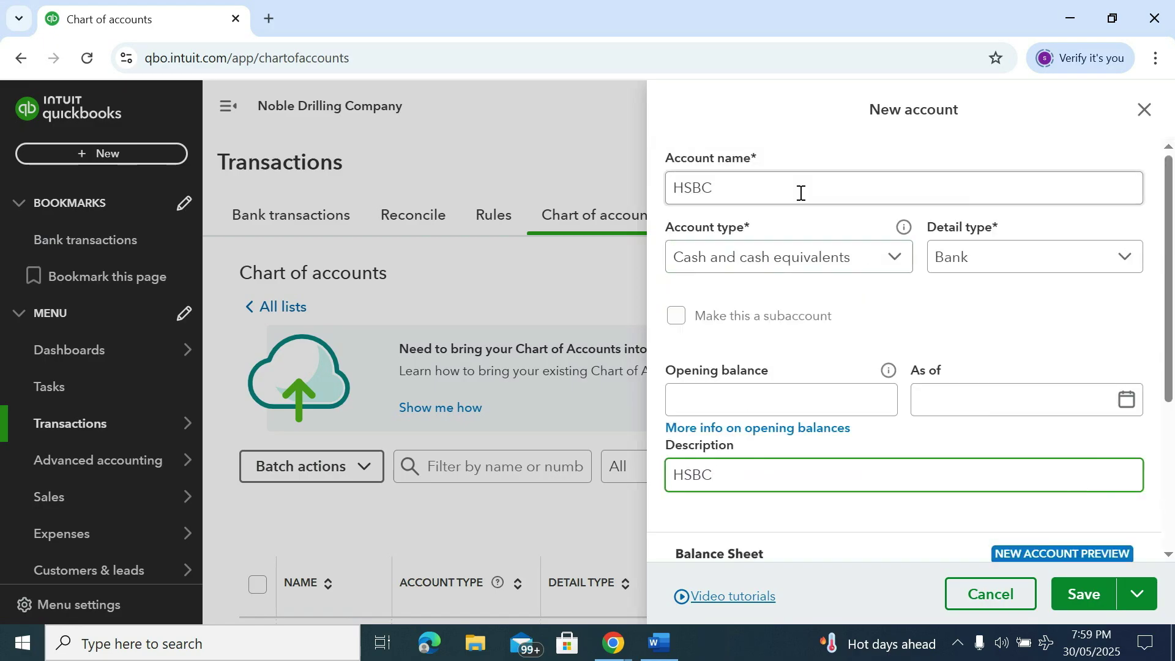
scroll(753, 325, "down", 4)
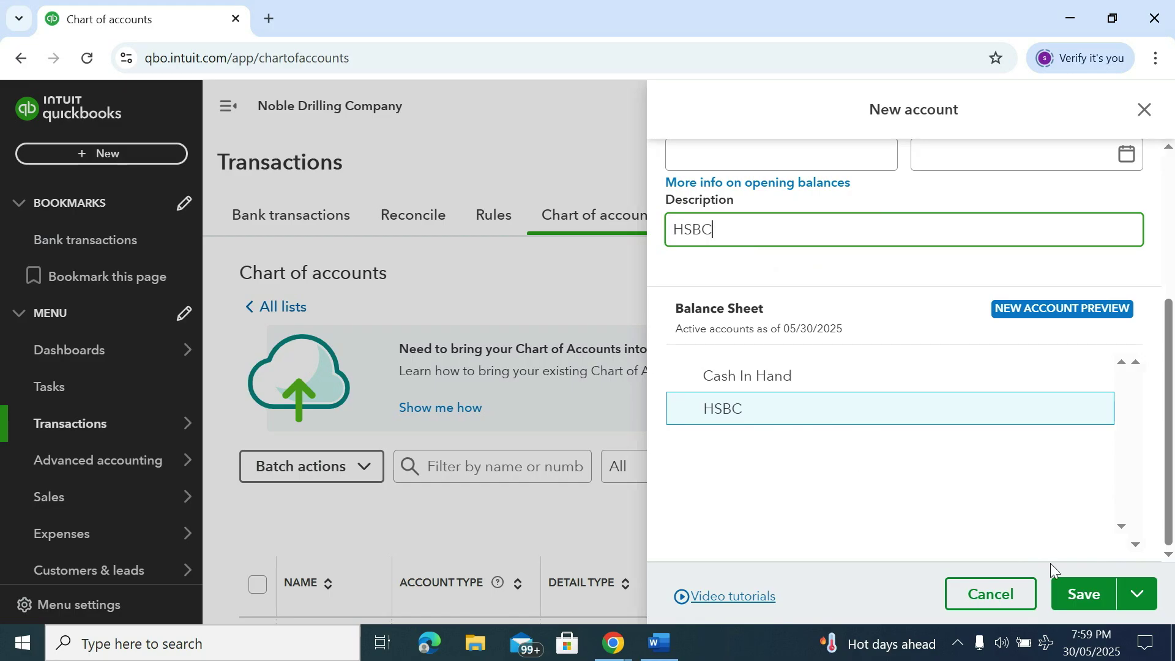
left_click(1084, 596)
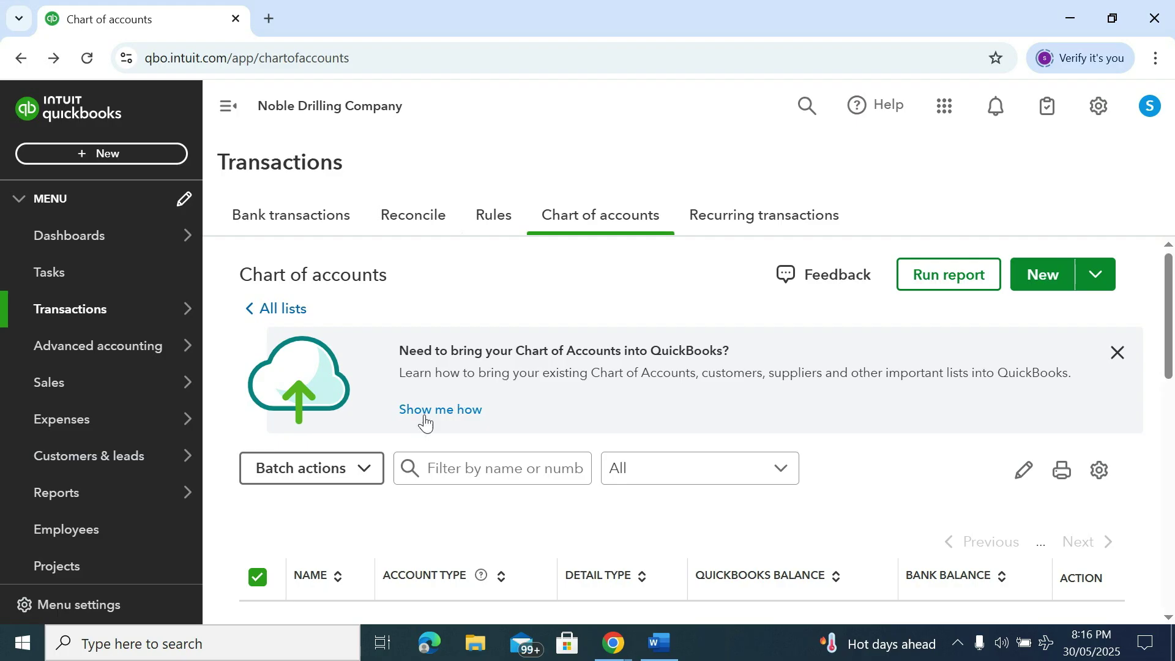
Open the + New create menu from the left sidebar
left_click(96, 154)
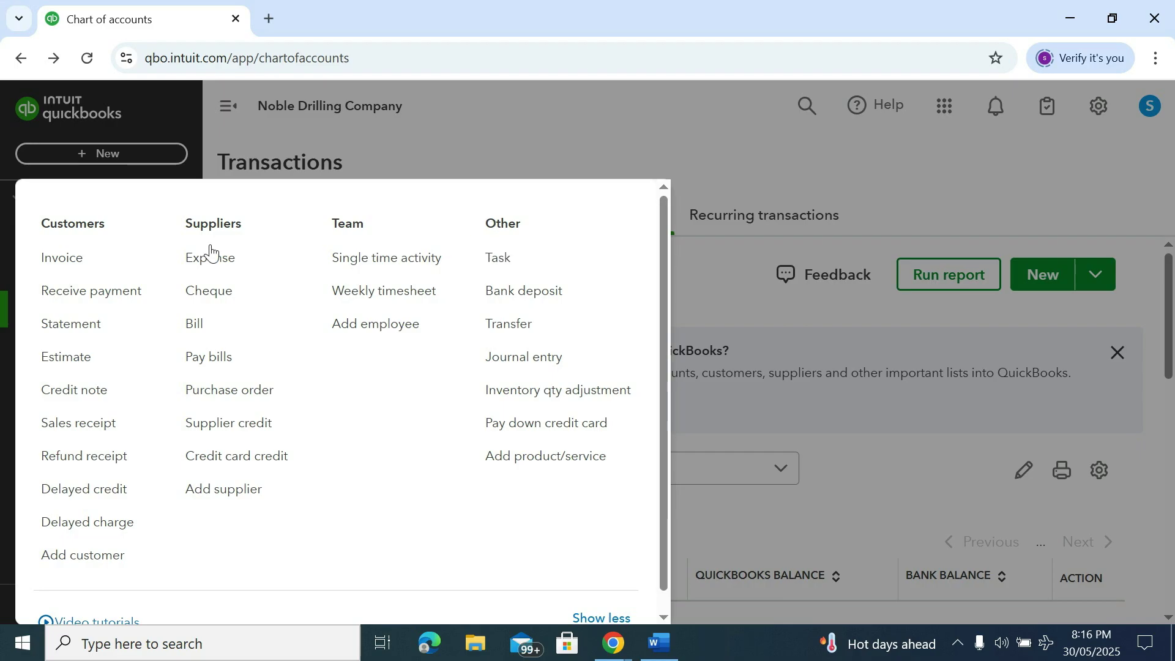
Start a Transfer of 100000 from Share Capital to HSBC
left_click(527, 328)
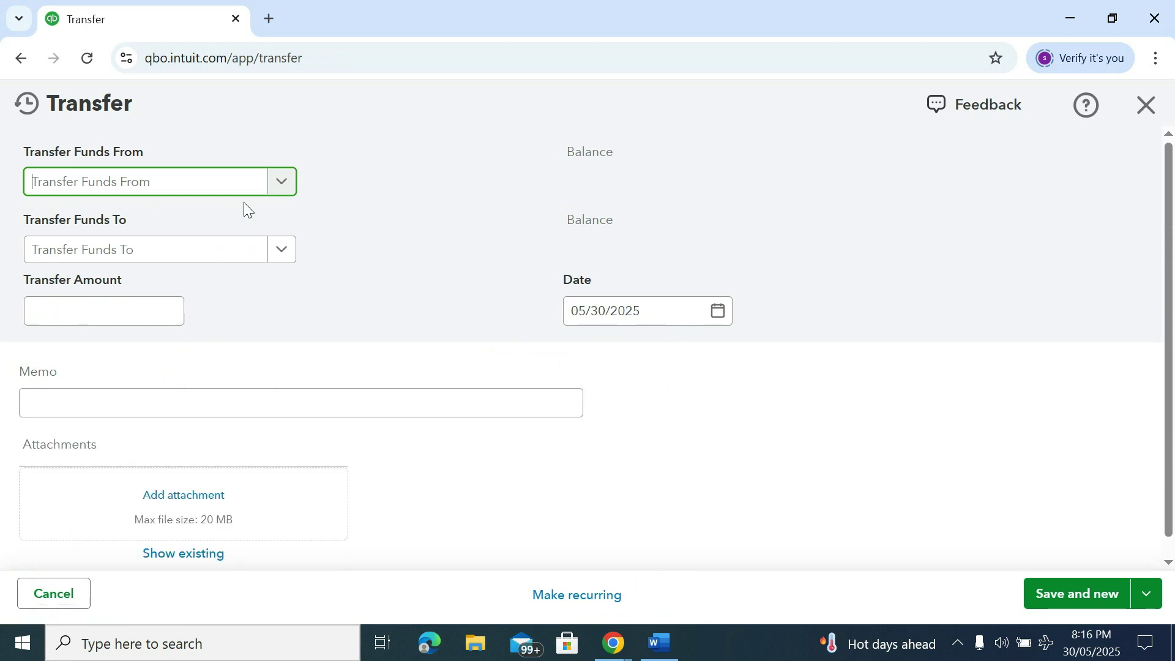
left_click(283, 182)
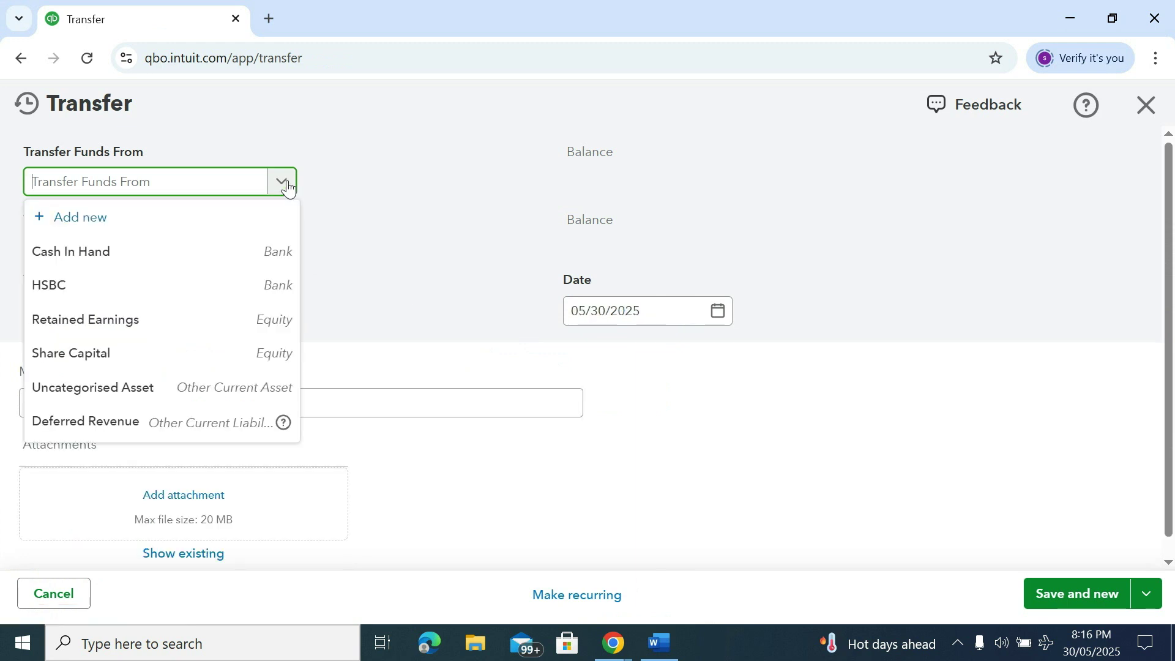
left_click(113, 353)
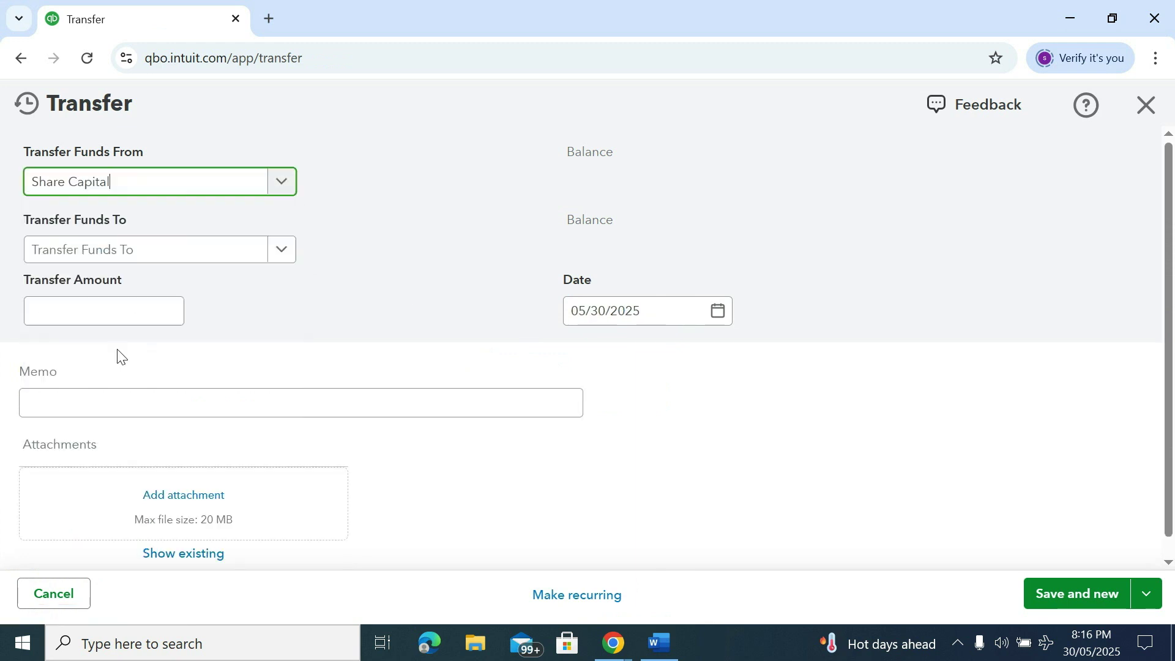
left_click(281, 256)
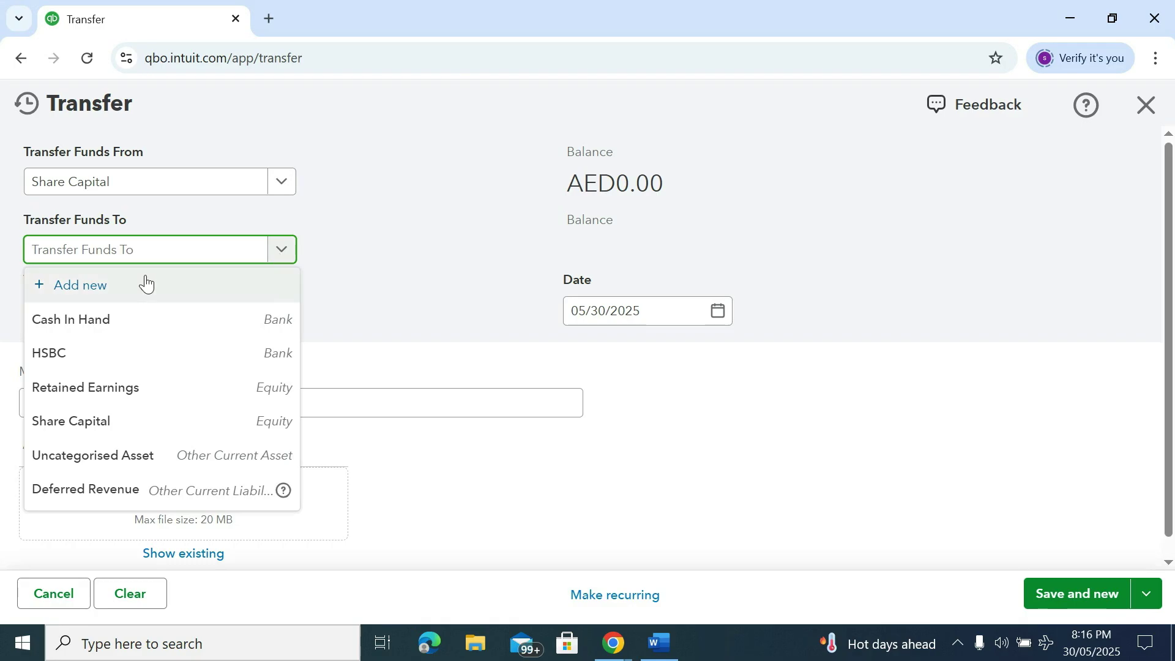
left_click(72, 349)
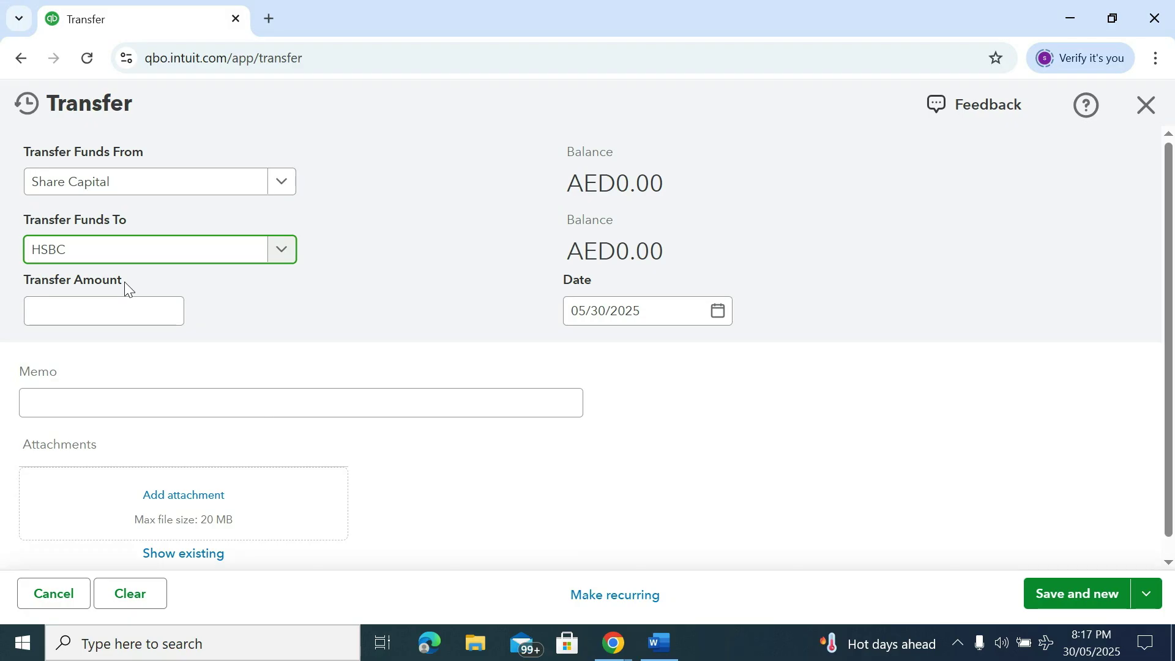
left_click(100, 306)
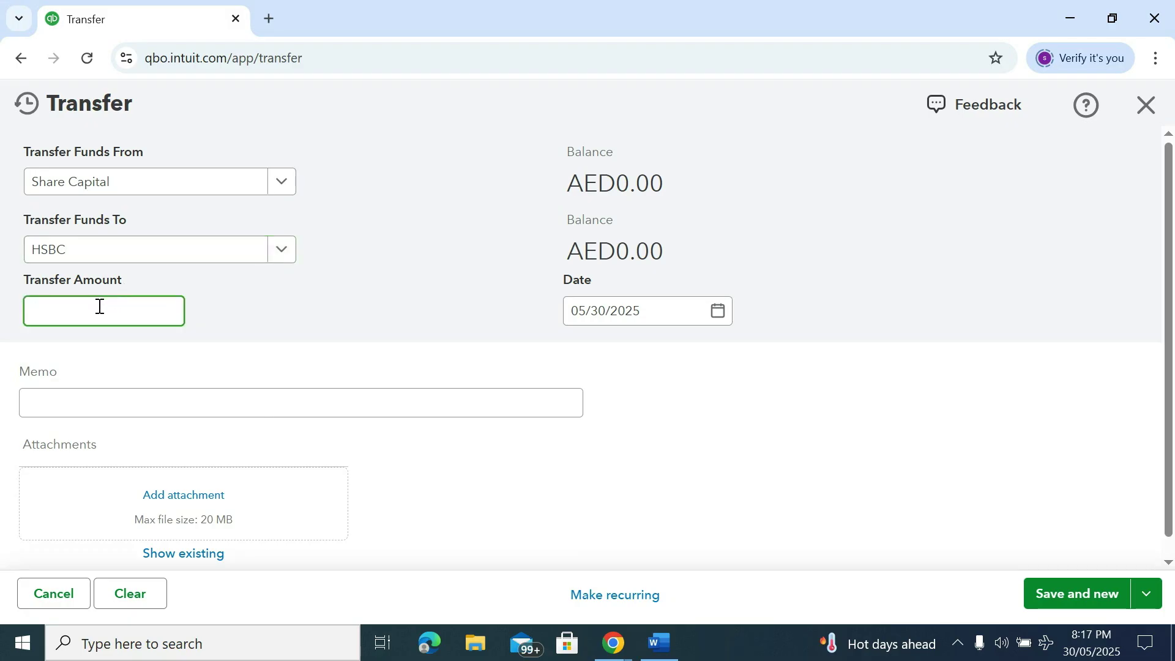
type("100000")
key("Tab")
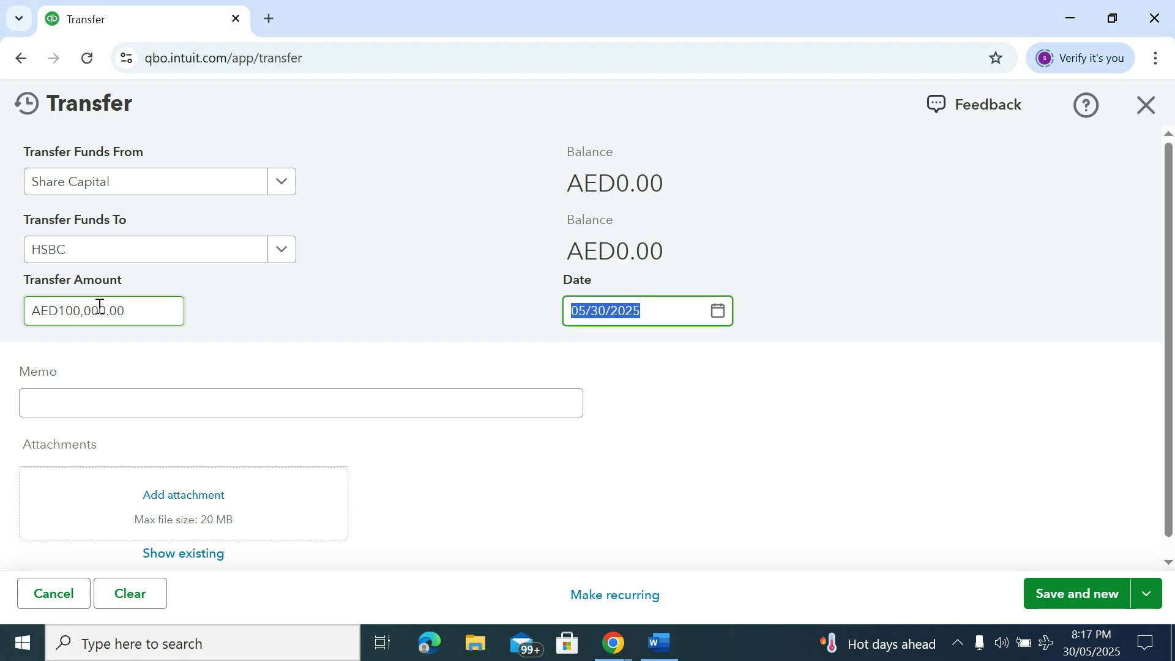
Keep date 05/30/2025, add memo 'Being capital aed 100000', and save the transfer and start a new one
left_click(75, 401)
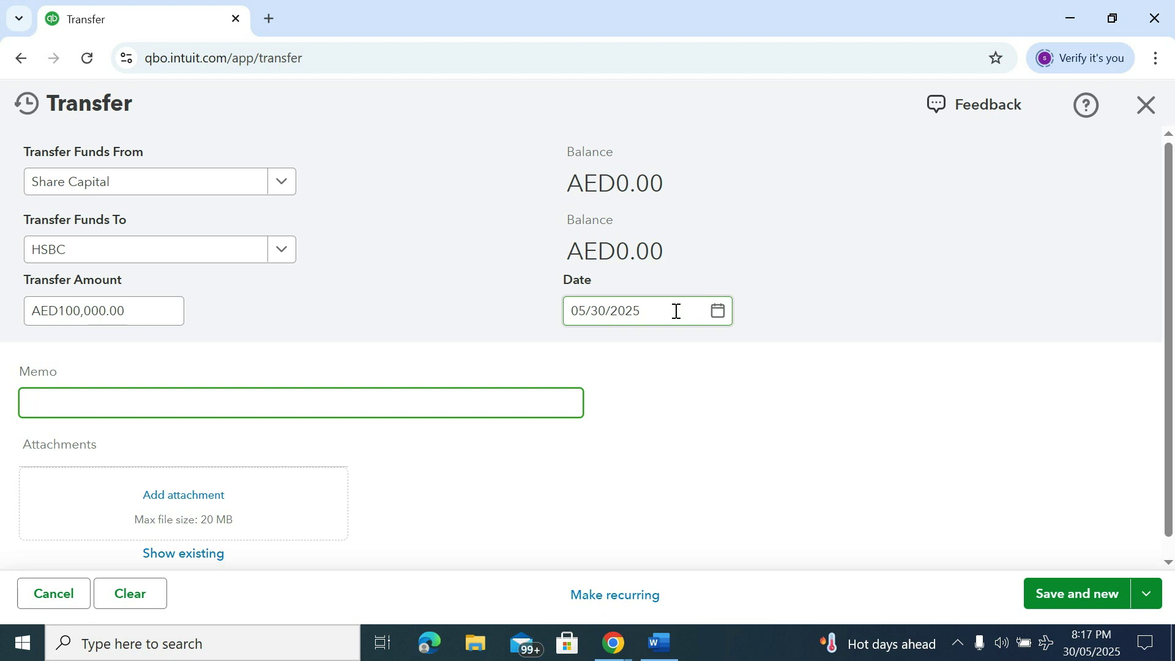
left_click(720, 314)
left_click(839, 257)
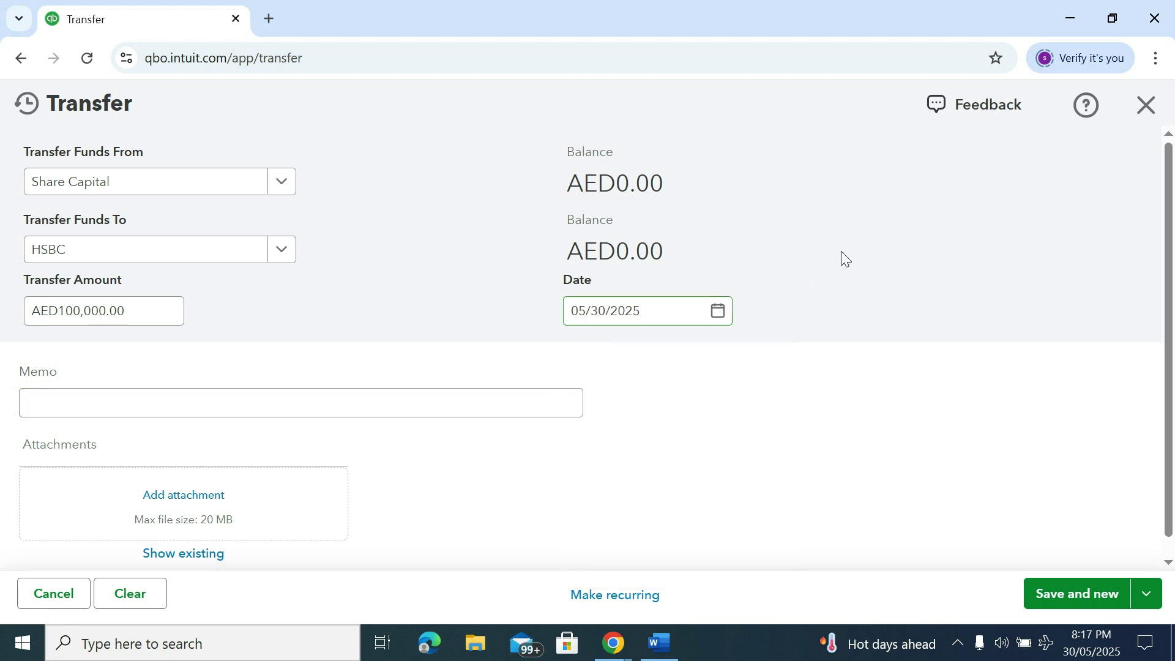
left_click(81, 395)
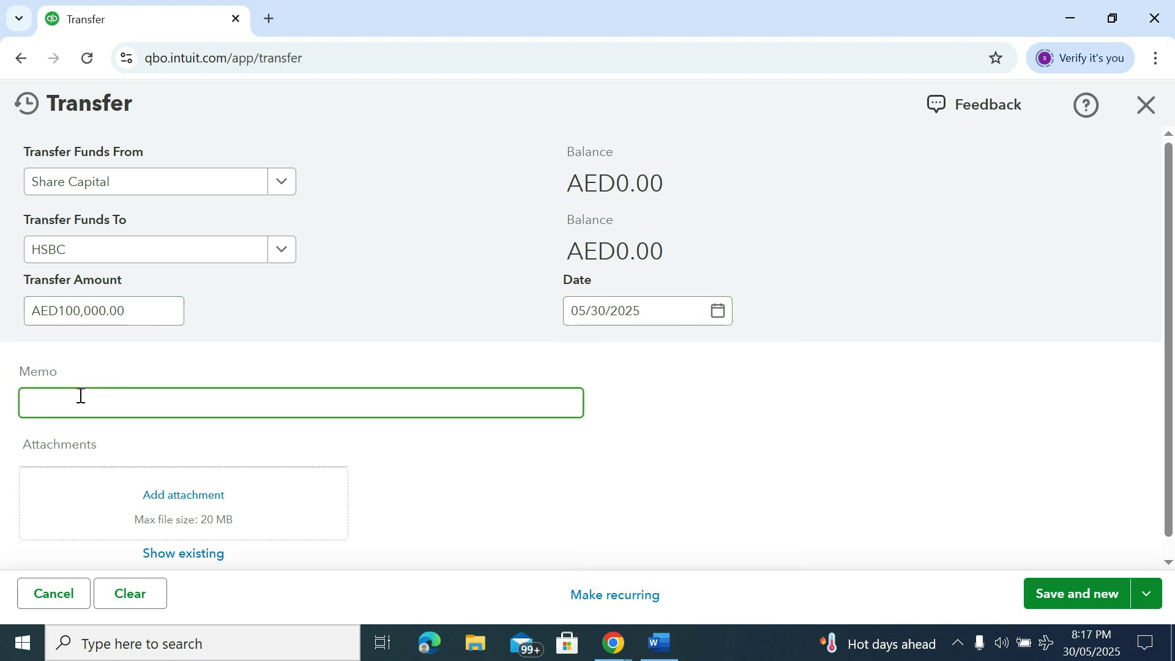
type("Being capital")
type("aed 100000")
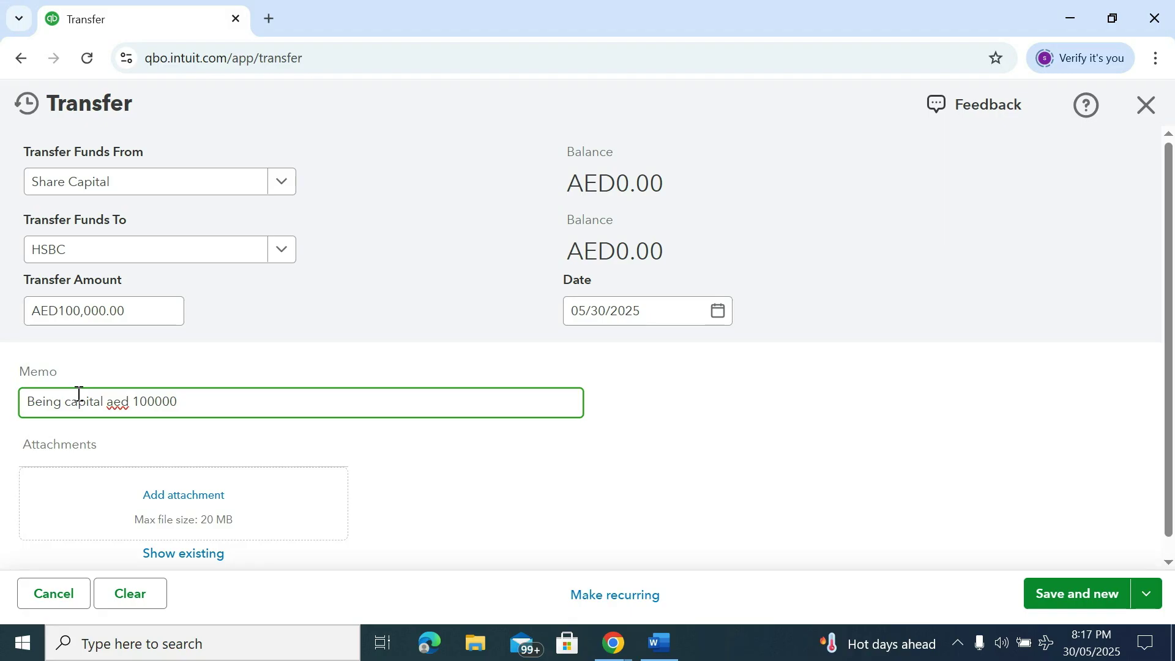
scroll(78, 394, "down", 1)
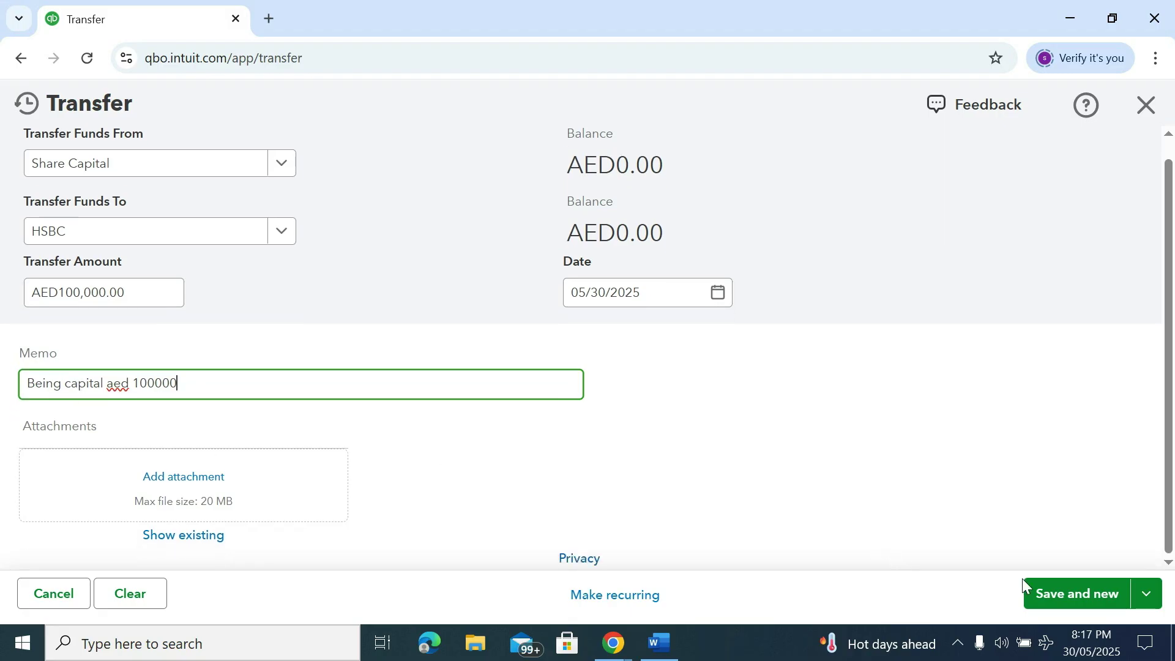
left_click(1059, 595)
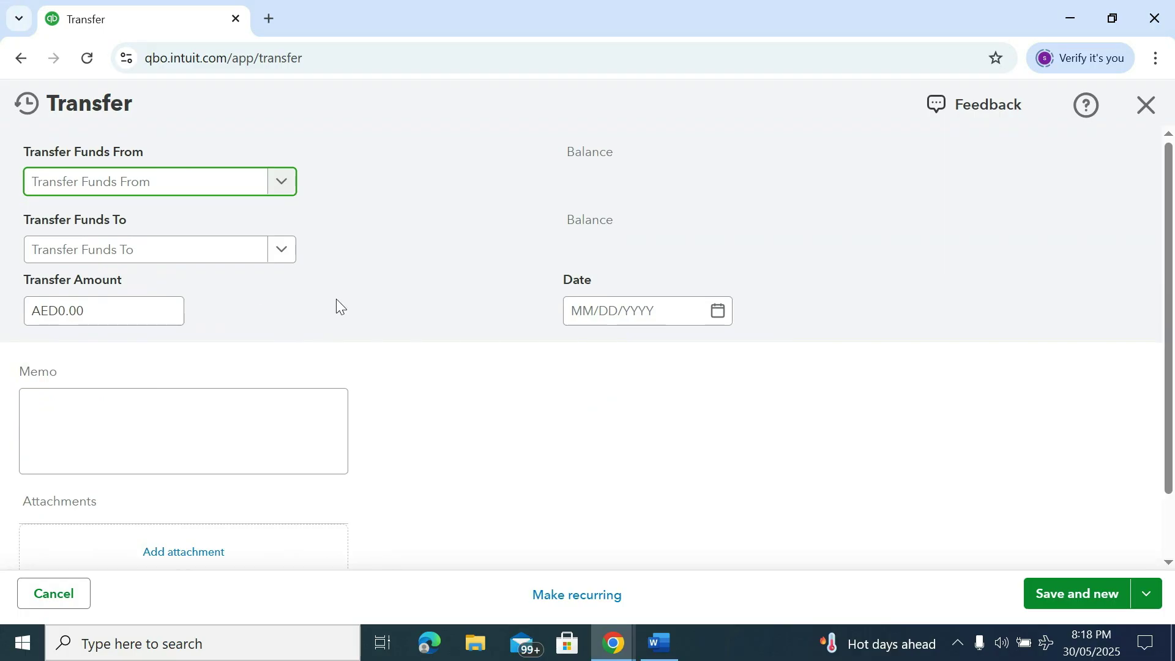
Cancel the empty Transfer form to return to the Chart of accounts
scroll(349, 313, "down", 2)
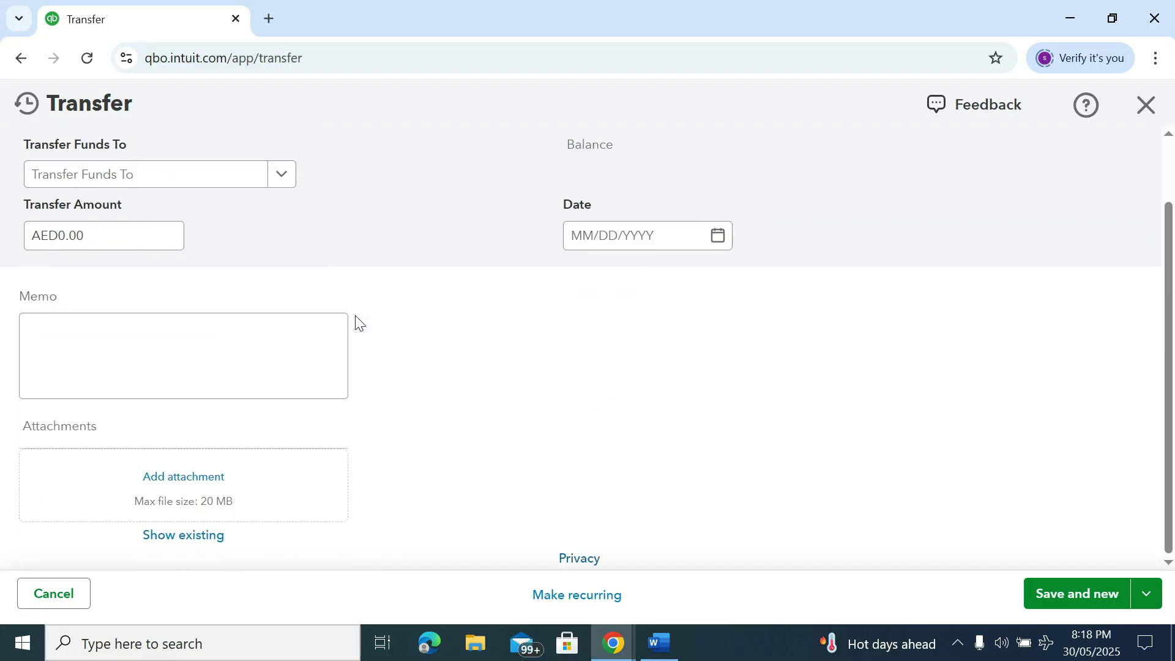
scroll(359, 322, "up", 2)
scroll(355, 315, "down", 2)
left_click(57, 593)
Keep all accounts listed, scroll to HSBC, and show its actions beside Account history
mouse_move(123, 346)
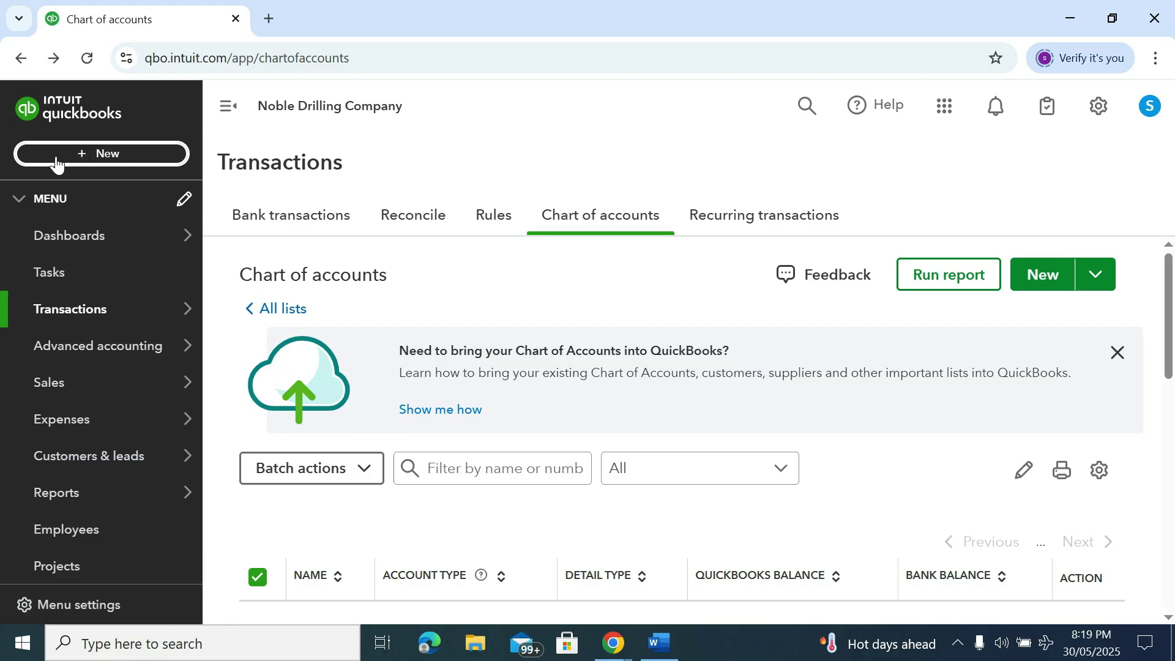
scroll(866, 368, "down", 3)
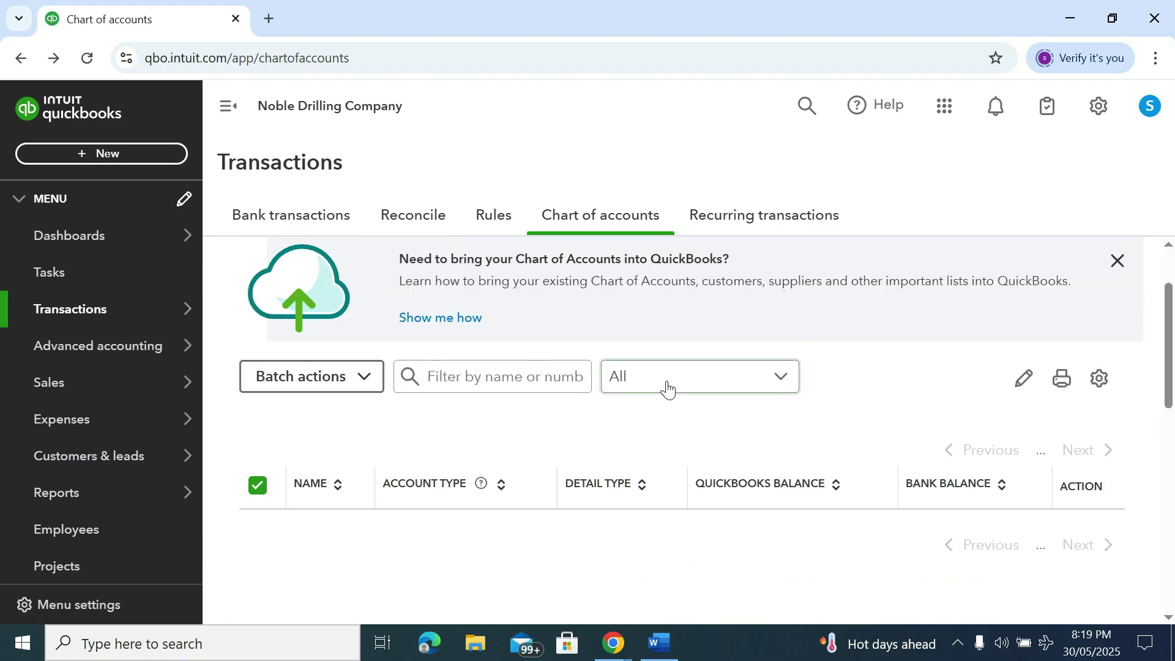
left_click(667, 388)
left_click(651, 422)
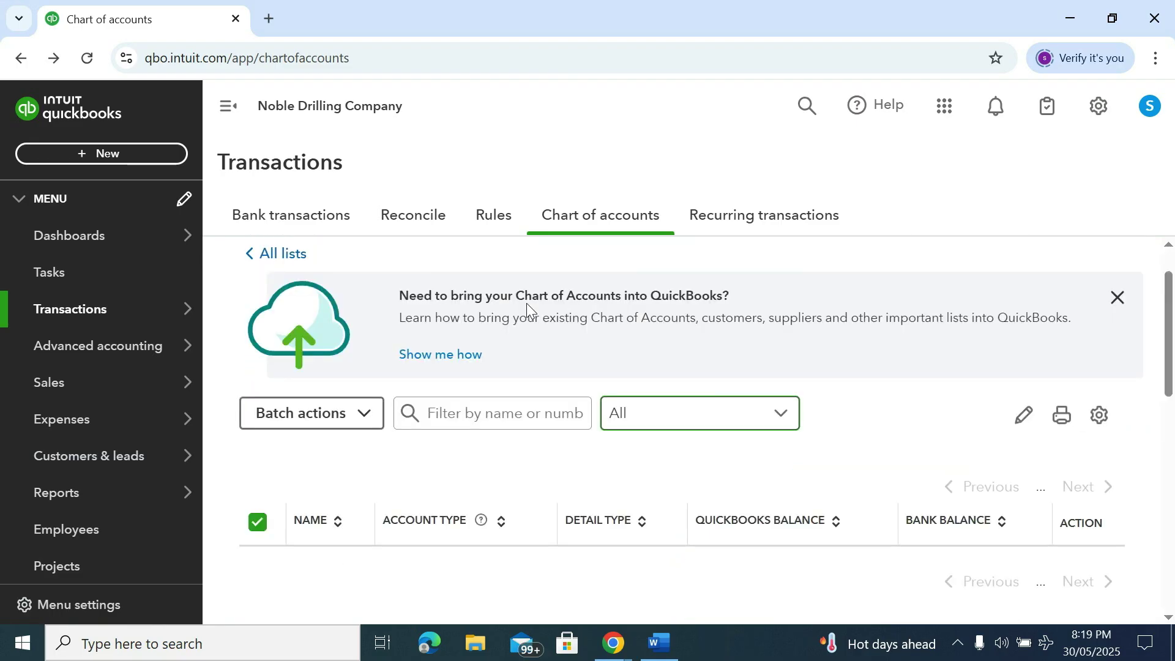
scroll(600, 388, "down", 2)
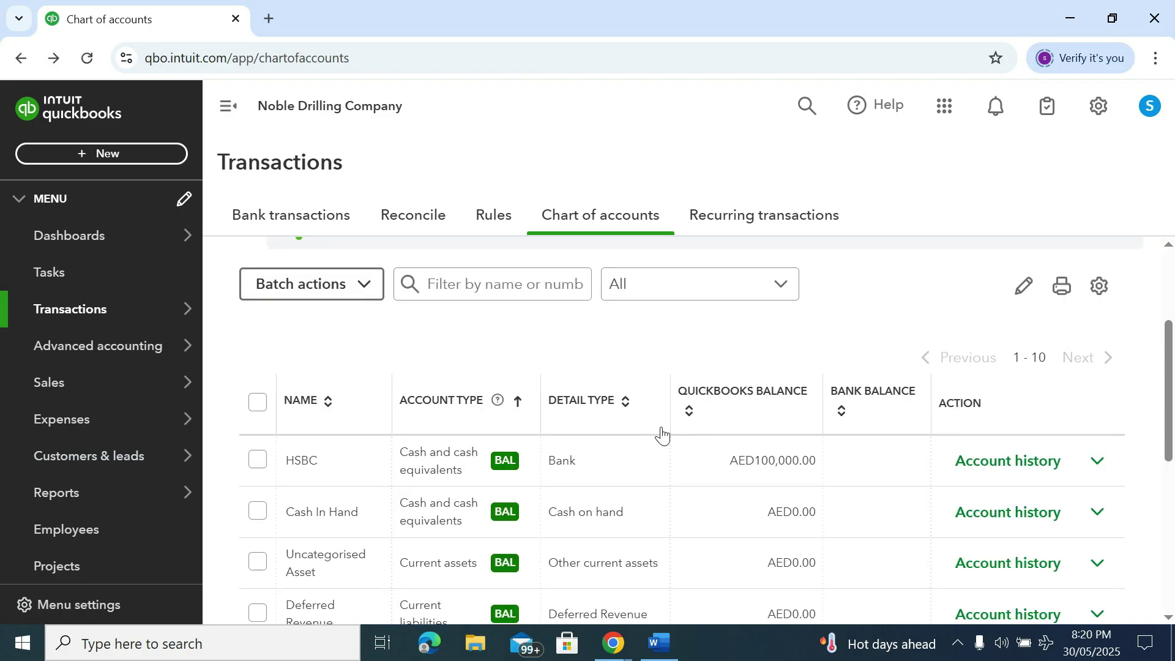
scroll(662, 435, "down", 1)
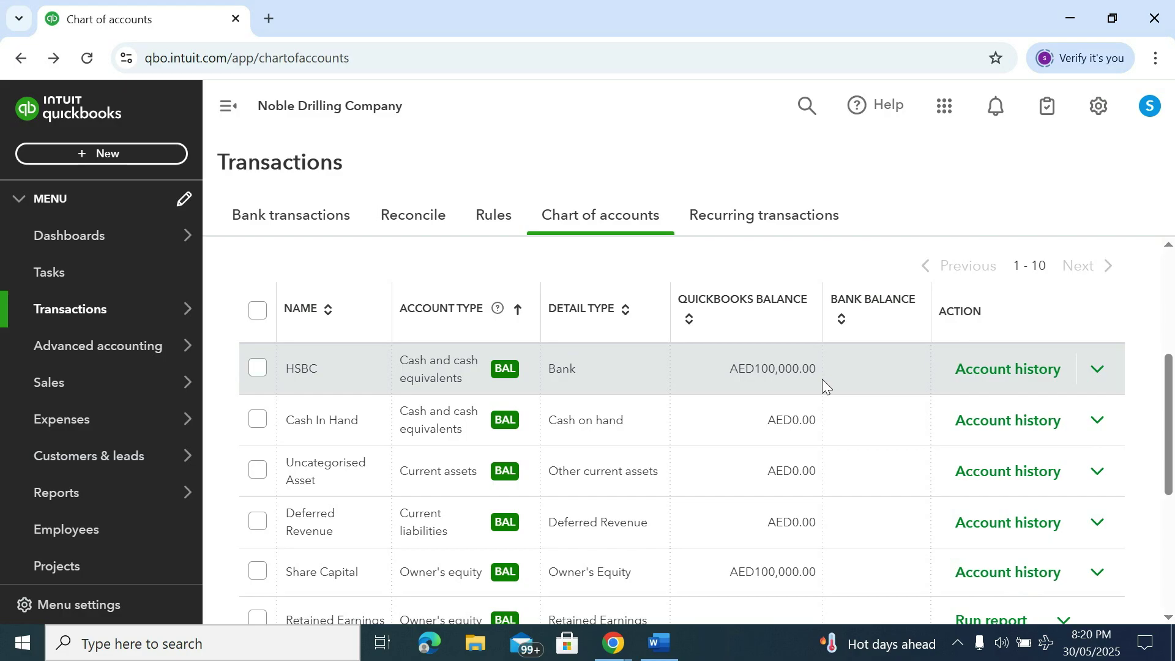
scroll(824, 381, "down", 2)
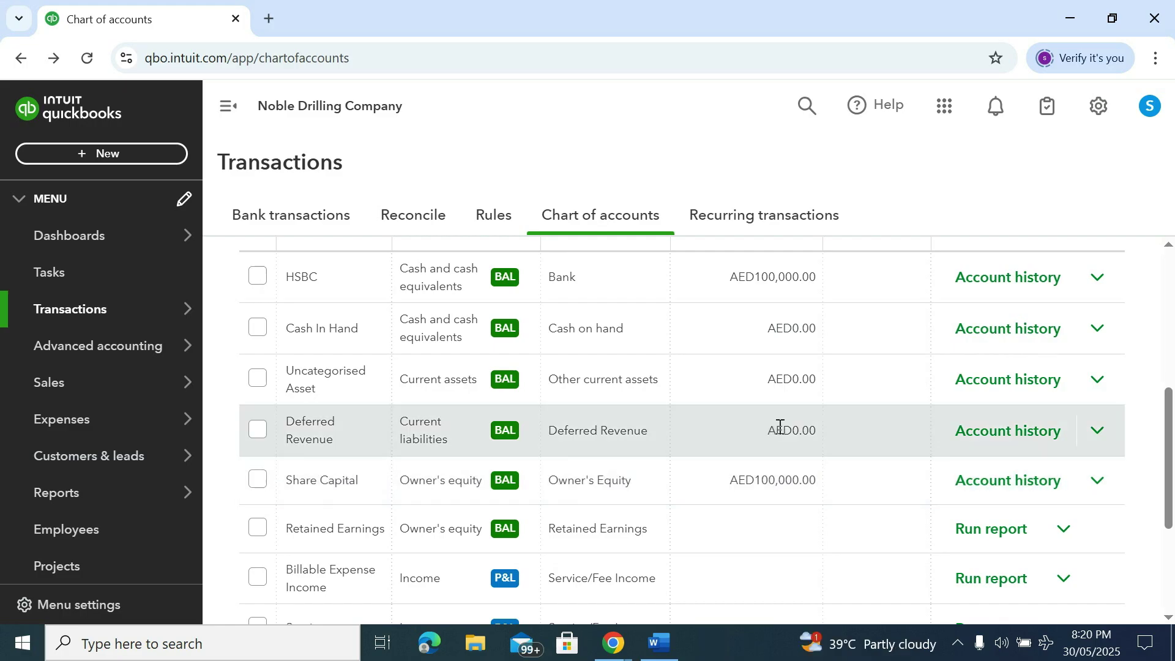
scroll(775, 425, "up", 2)
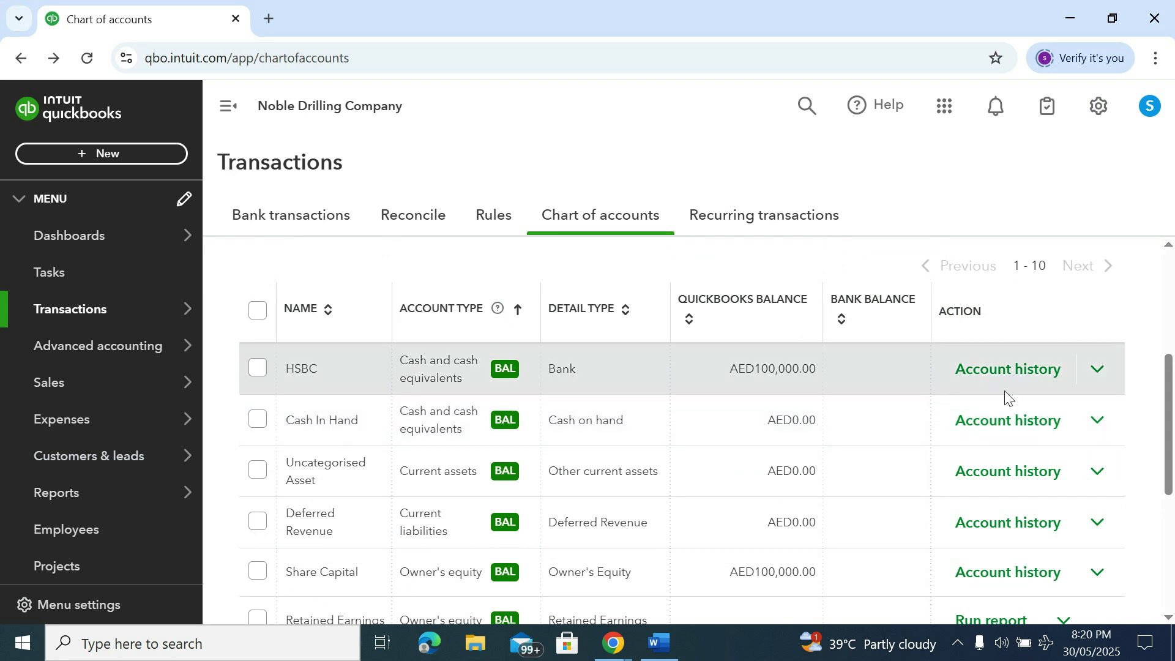
left_click(1101, 372)
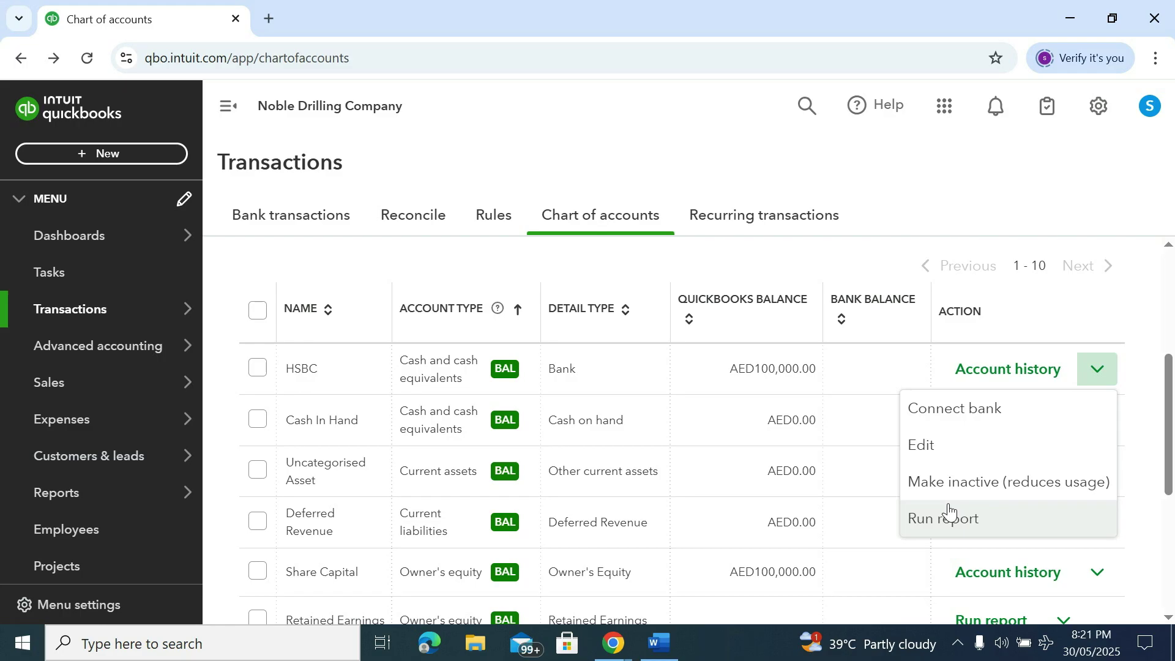
left_click(892, 189)
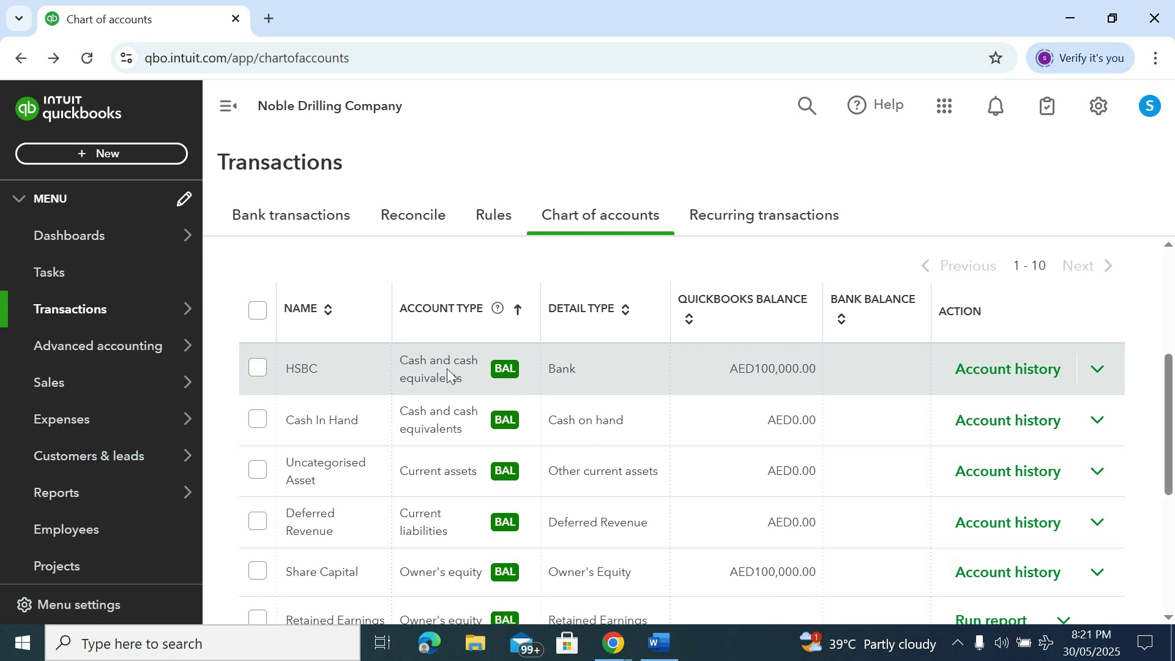
scroll(147, 367, "down", 2)
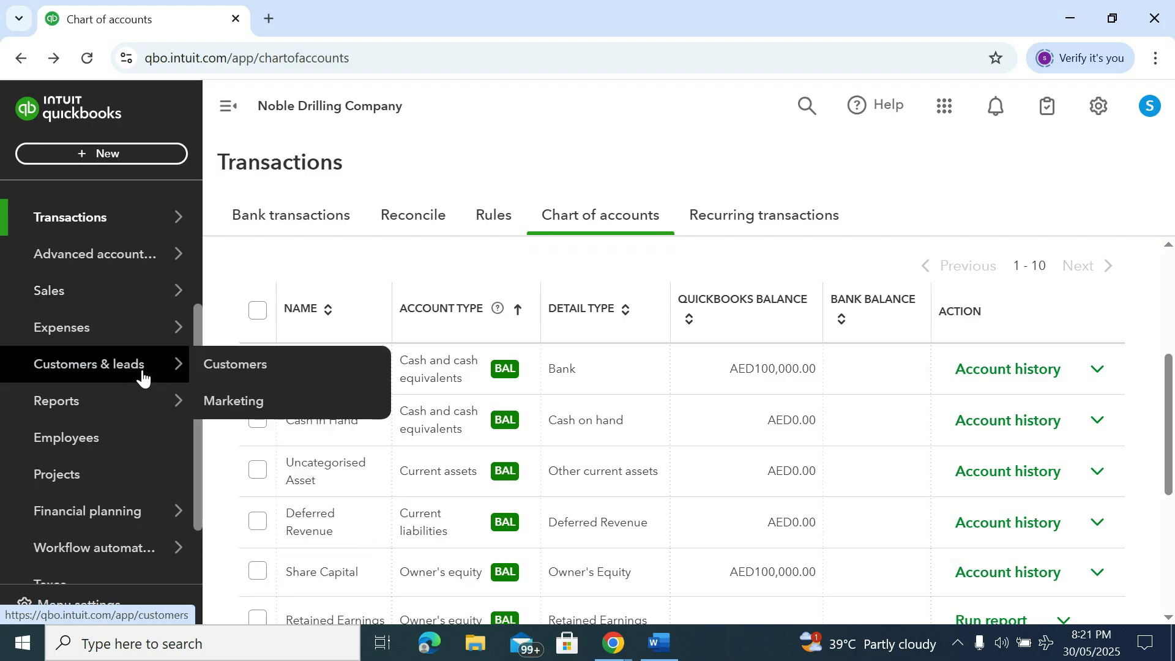
scroll(142, 378, "down", 2)
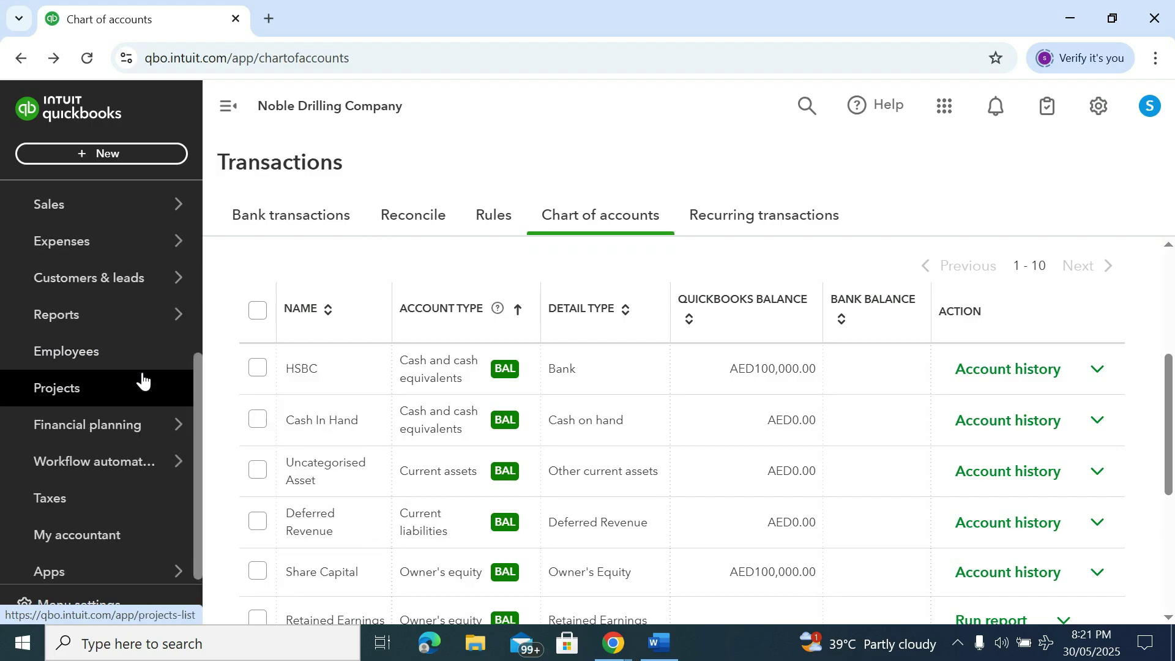
scroll(141, 379, "up", 4)
mouse_move(108, 423)
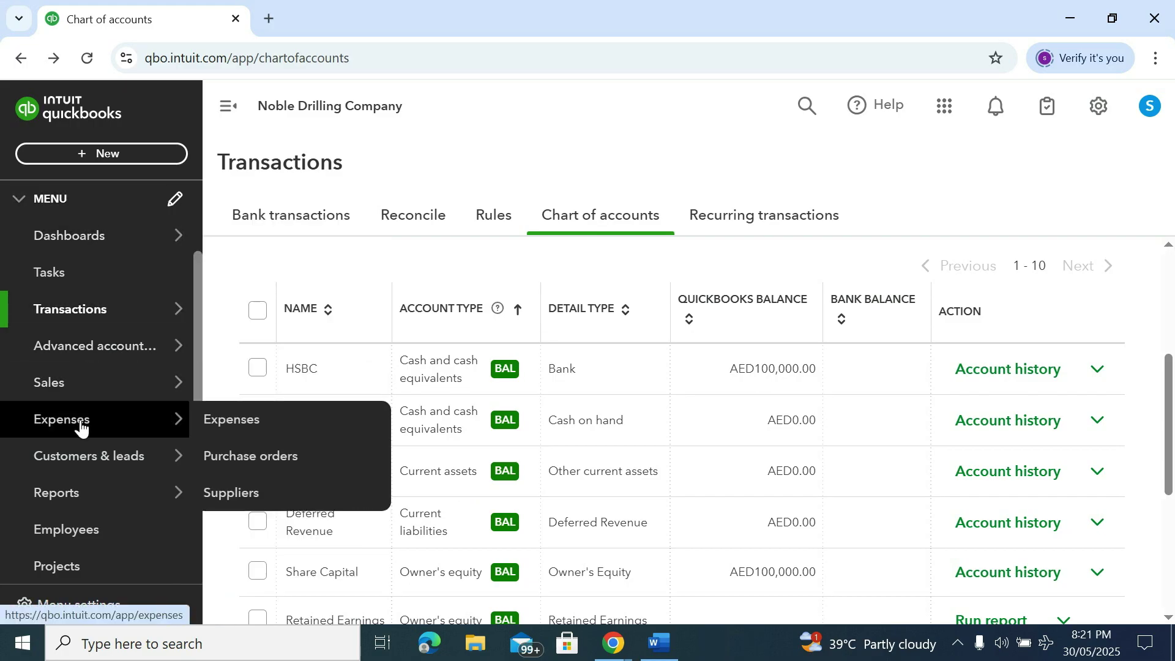
Go to Expenses > Expenses and show the New Transaction types
left_click(226, 421)
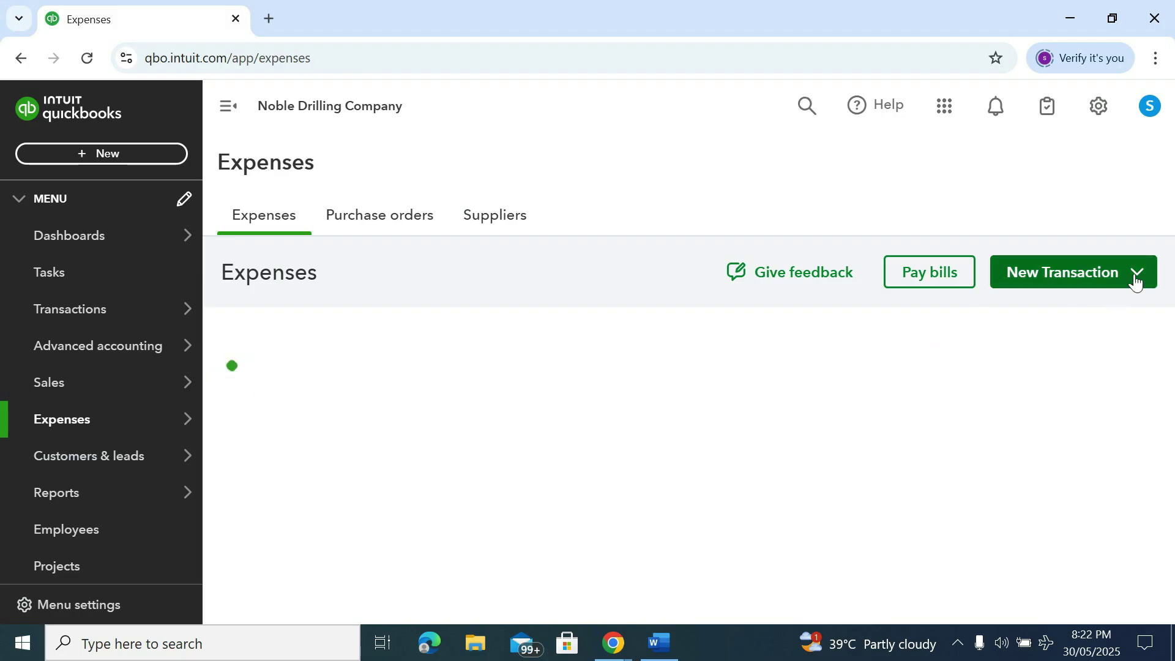
left_click(1070, 276)
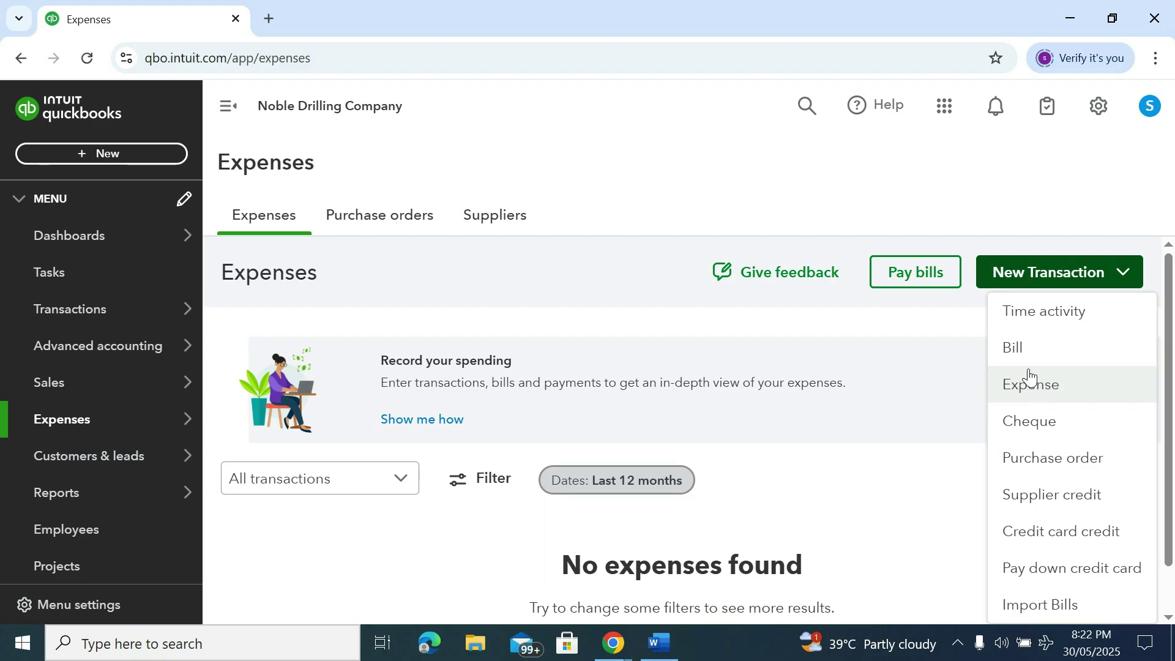
Choose Expense as the new transaction and add a new supplier from the Payee list
left_click(1030, 376)
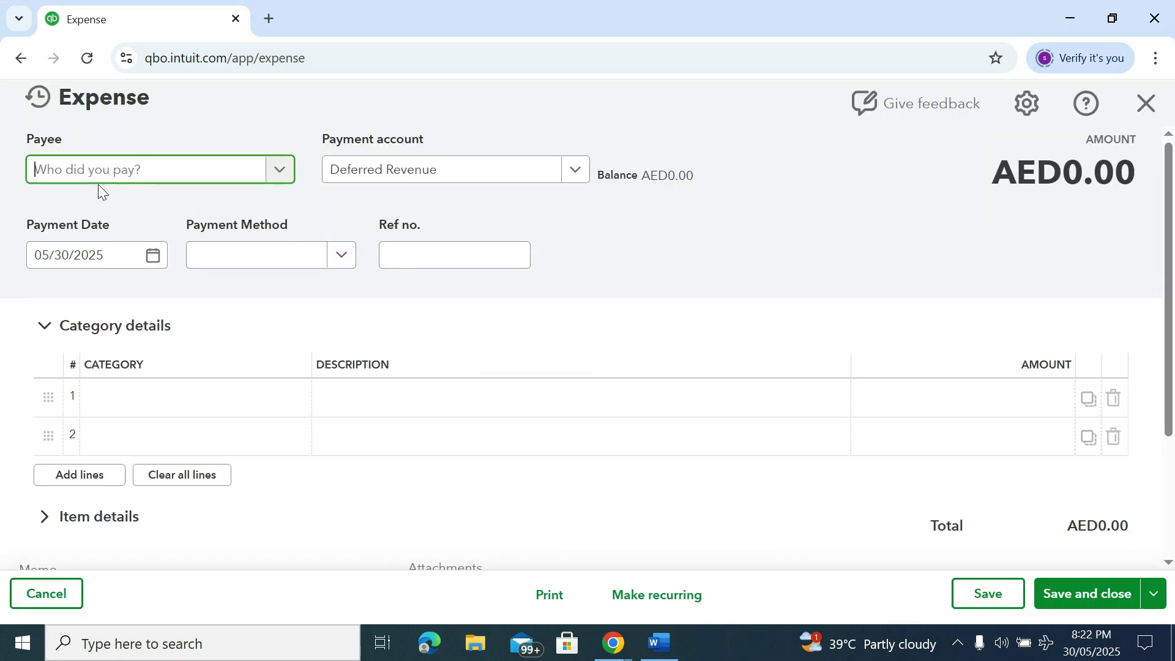
left_click(285, 174)
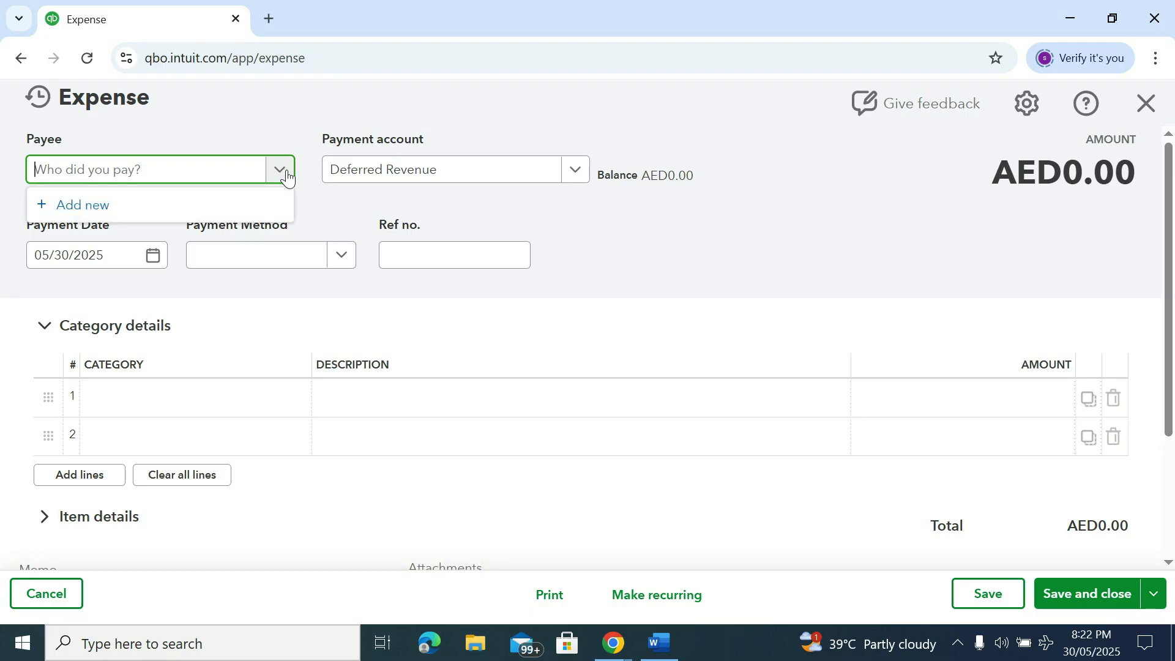
left_click(144, 202)
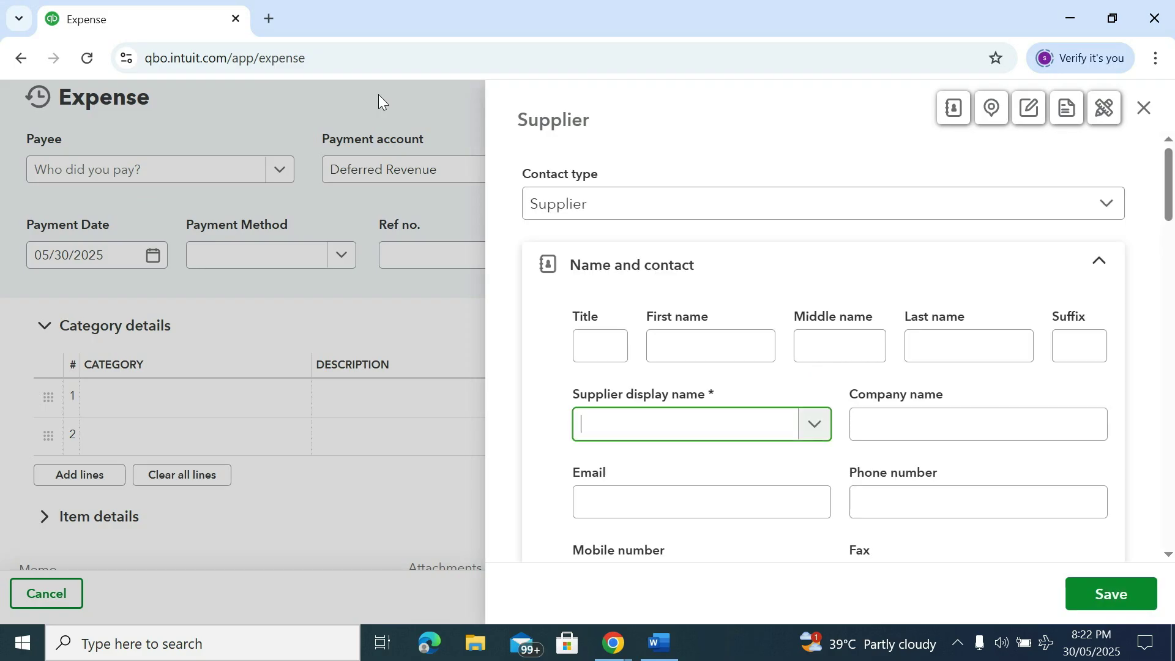
Fill in the Supplier form with first name 'Al Abbas' and middle name 'Technical'
left_click(378, 94)
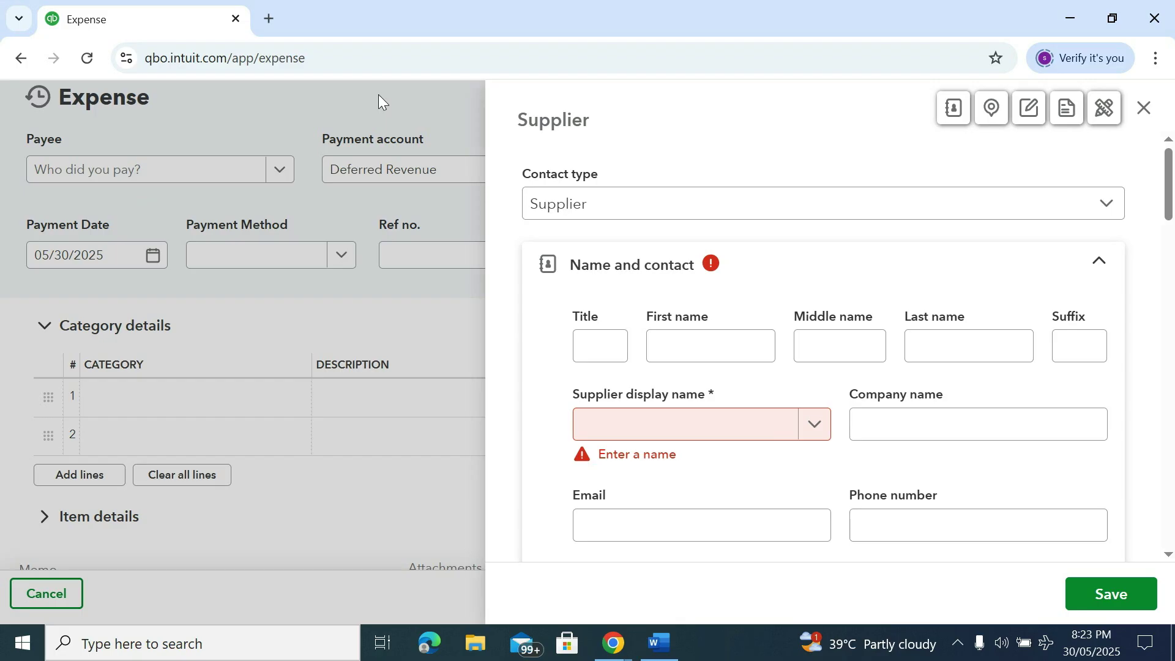
left_click(679, 348)
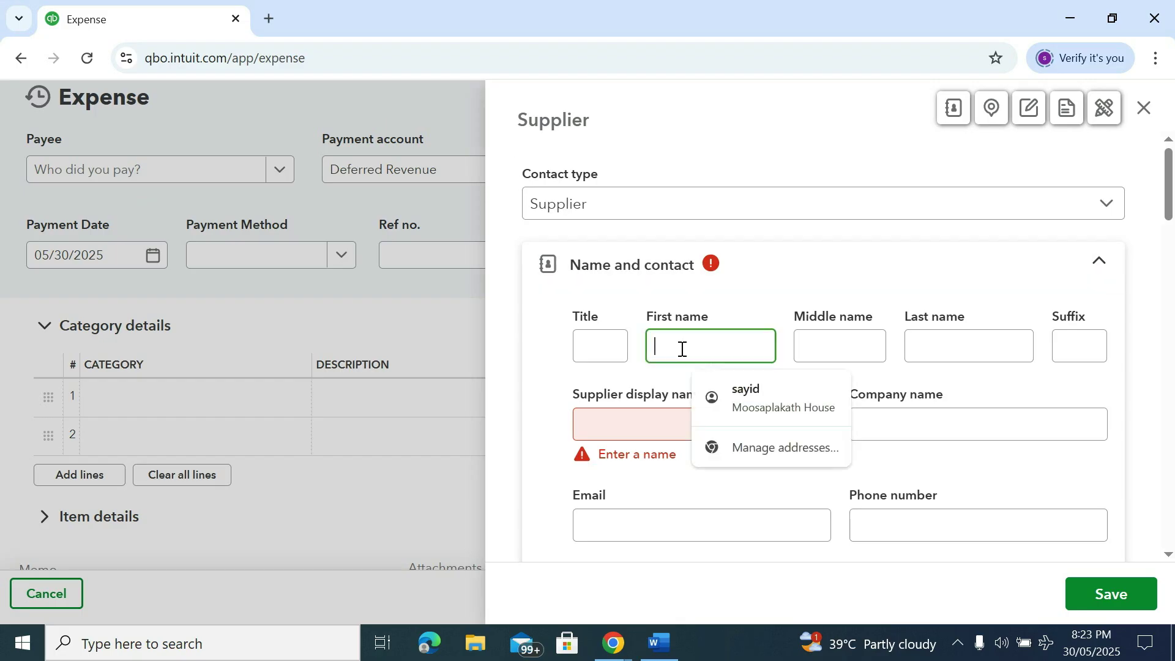
type("Al Abbas")
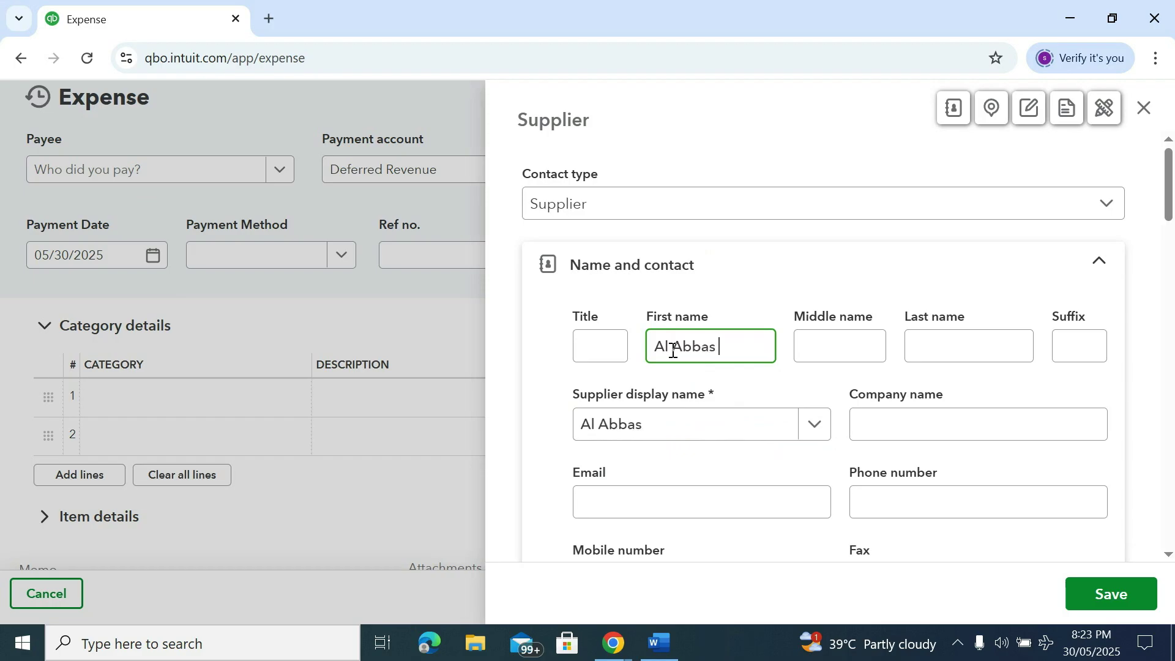
key("Tab")
type("T")
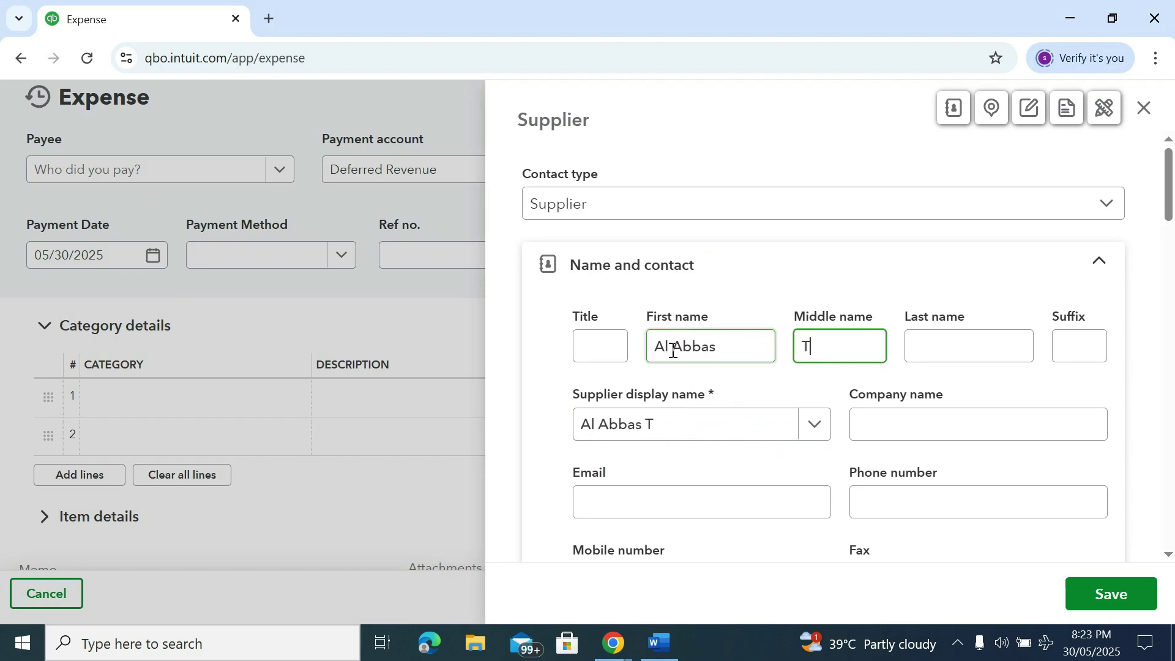
type("echnical")
key("Tab")
key("Tab")
key("Tab")
key("Tab")
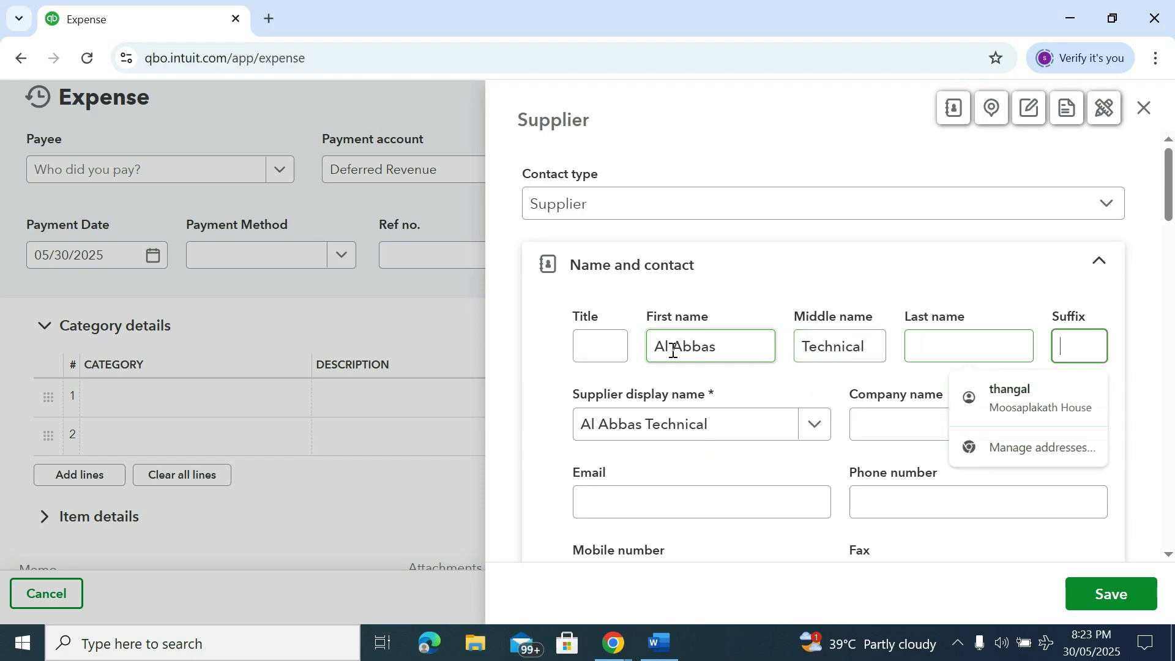
scroll(674, 422, "down", 6)
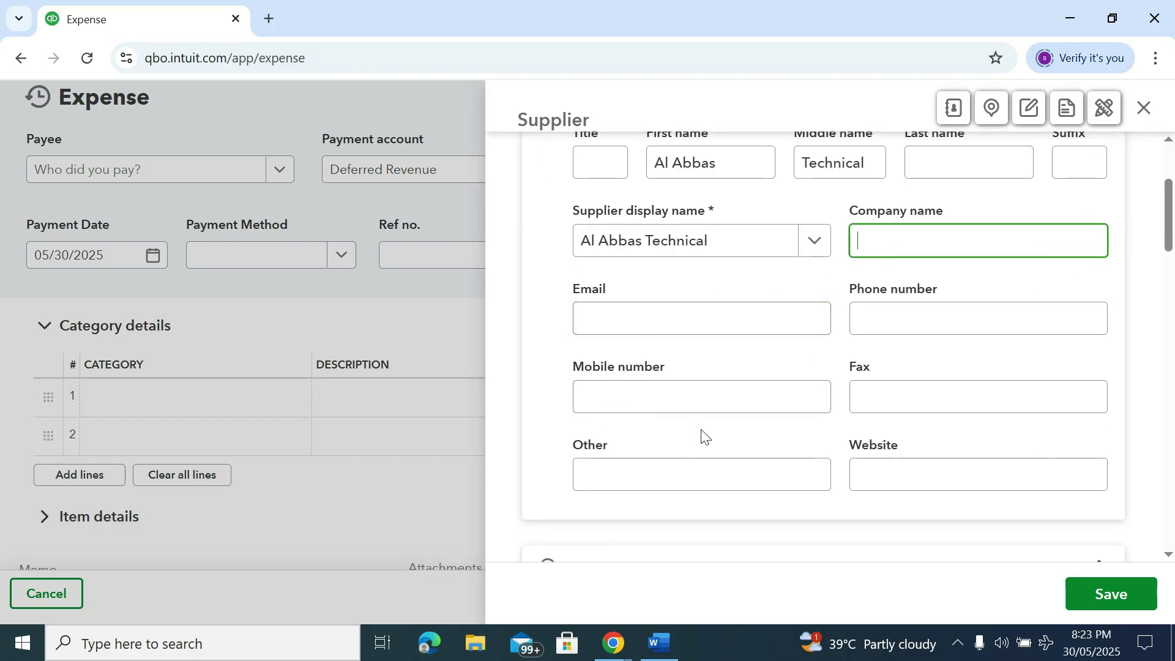
scroll(674, 373, "up", 3)
scroll(676, 371, "down", 12)
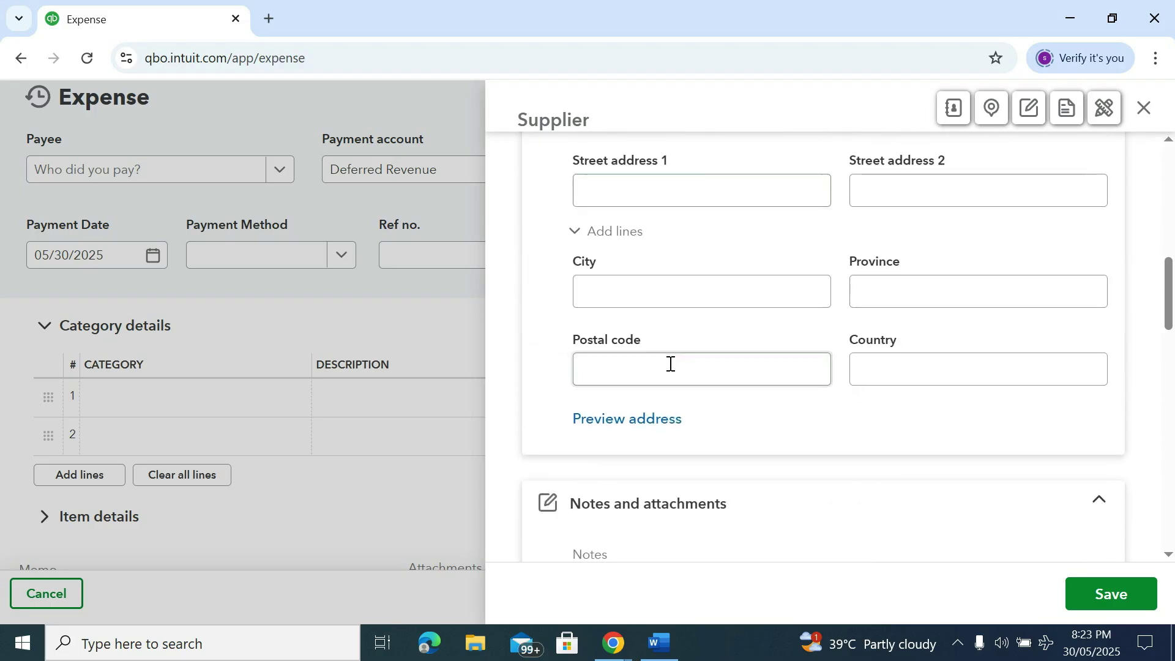
scroll(667, 354, "down", 6)
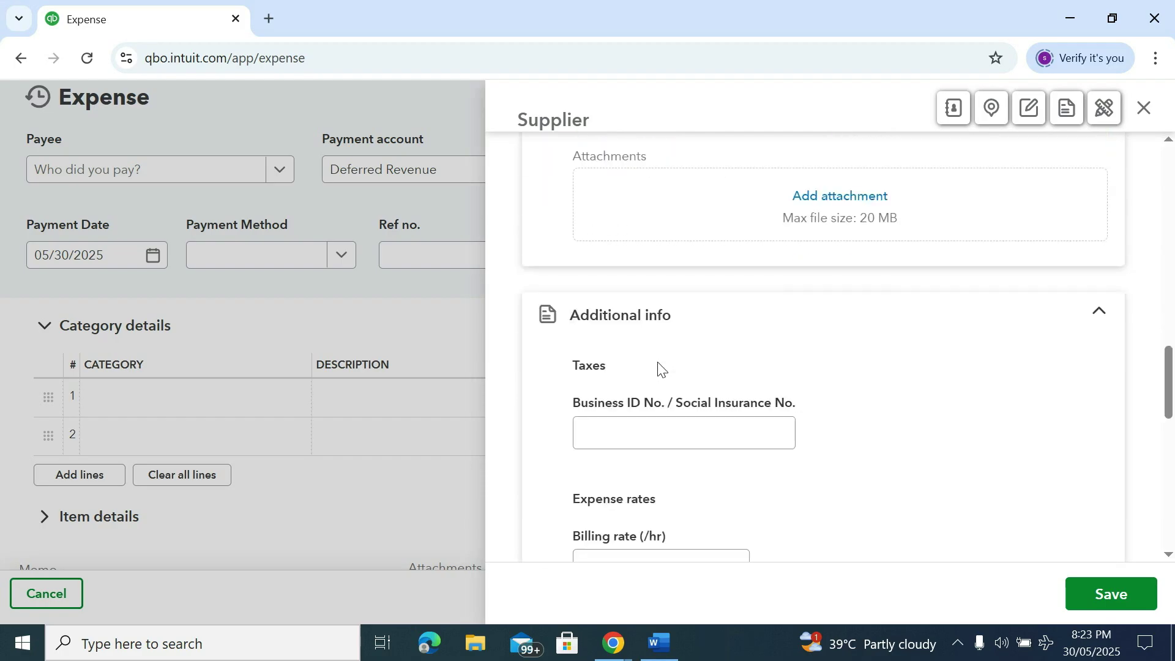
scroll(621, 346, "down", 6)
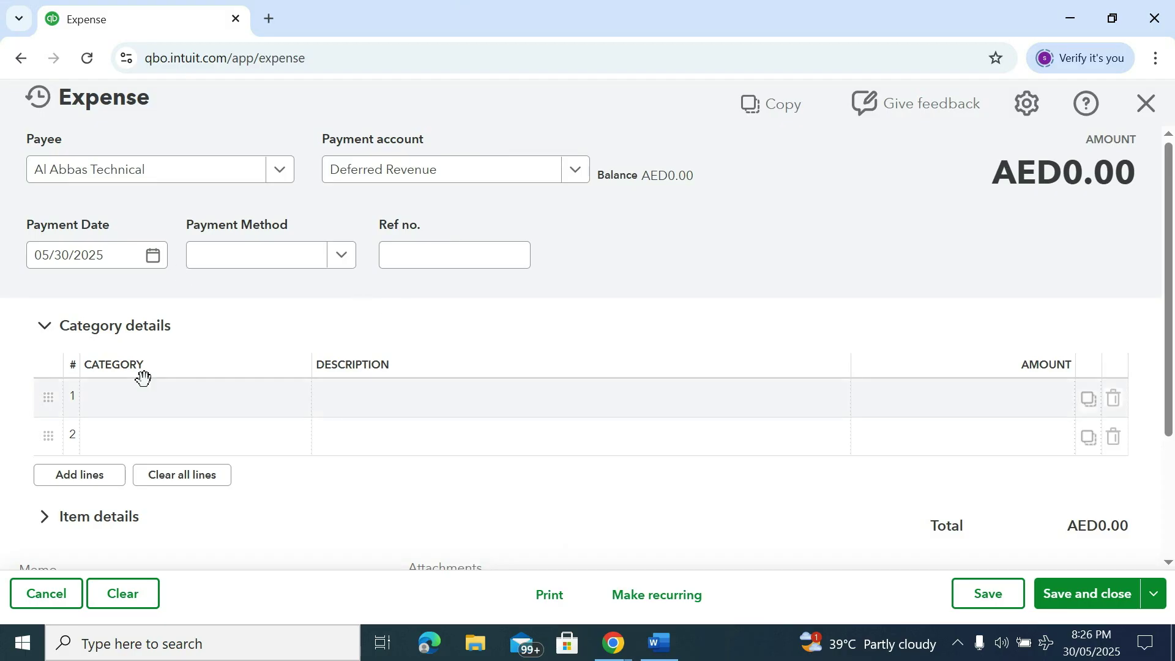
Open the Category account list on the expense's first category line
left_click(144, 402)
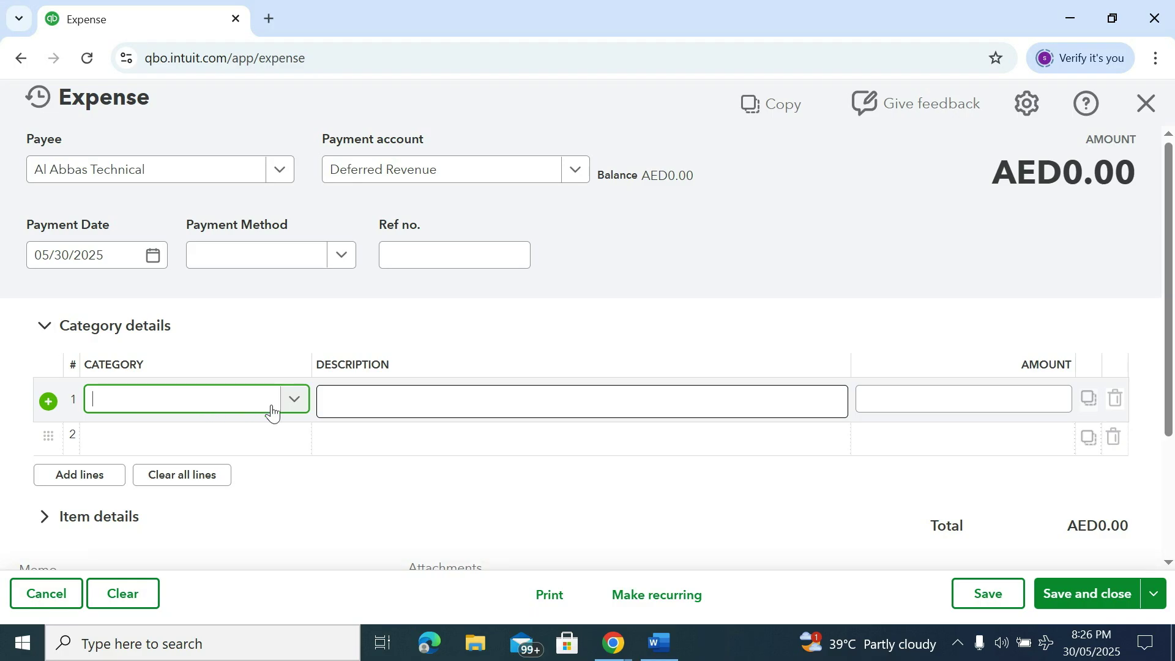
left_click(292, 403)
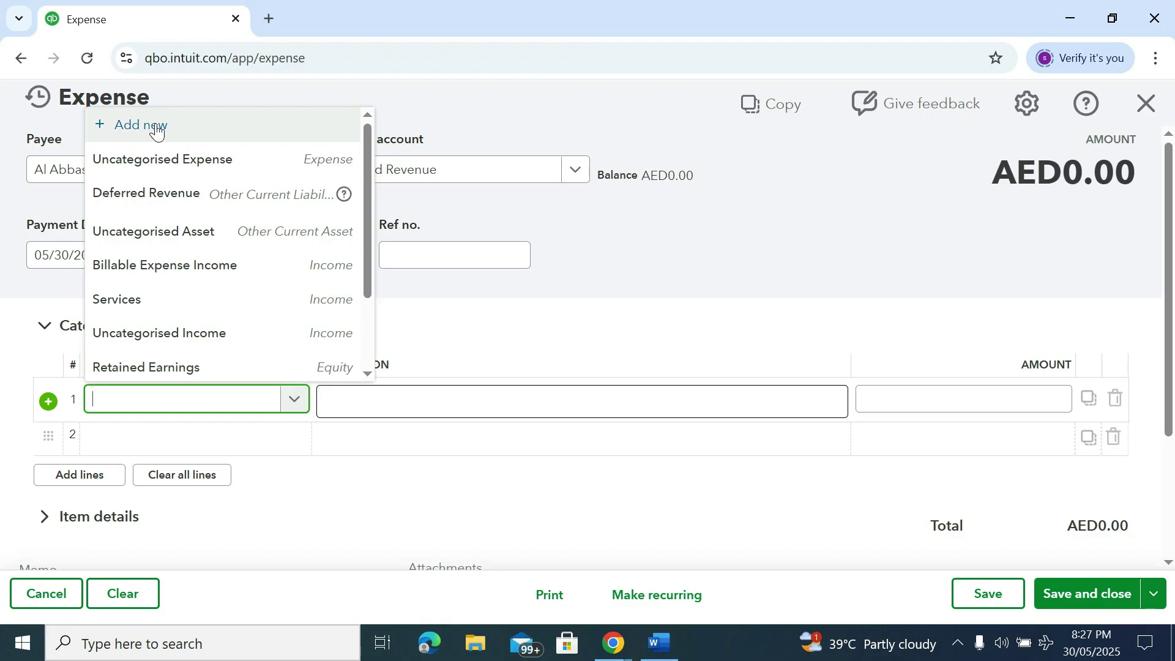
Start a new account named 'Printing & stationery' with account type Expenses
left_click(156, 125)
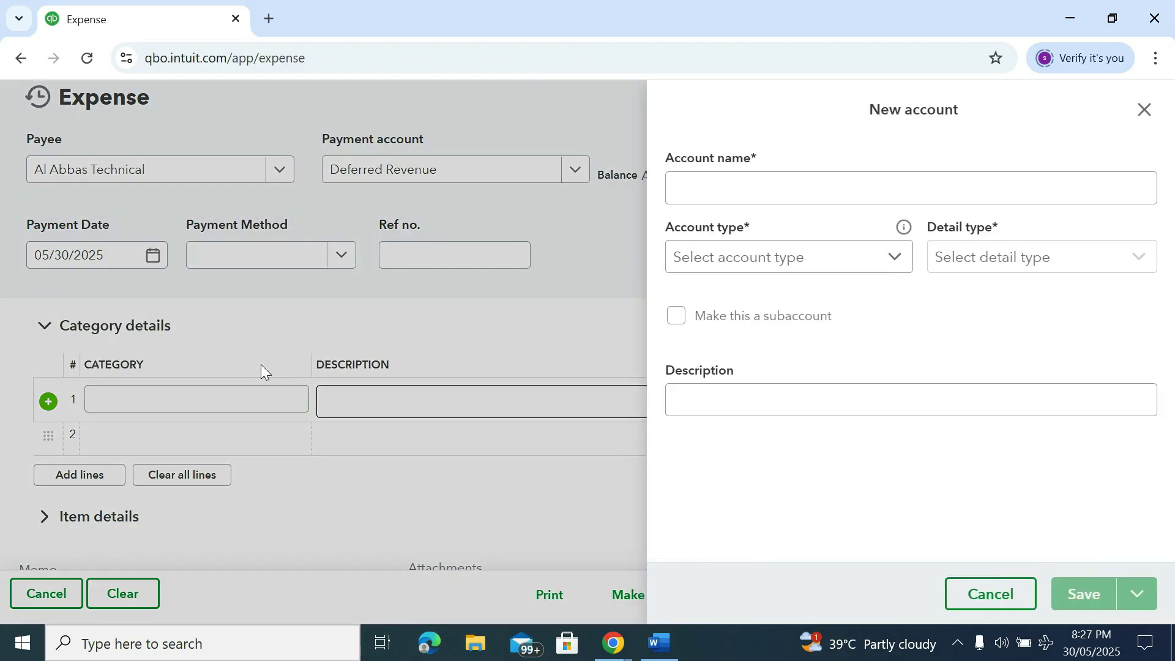
left_click(715, 188)
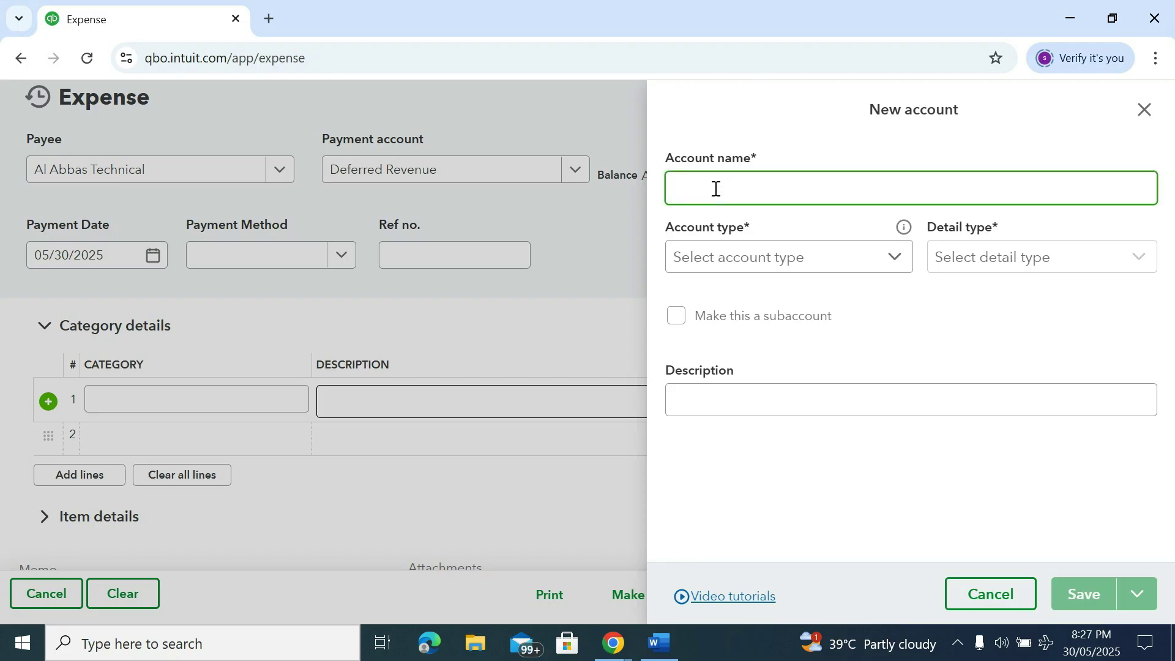
type("Printing & stationery")
left_click(724, 258)
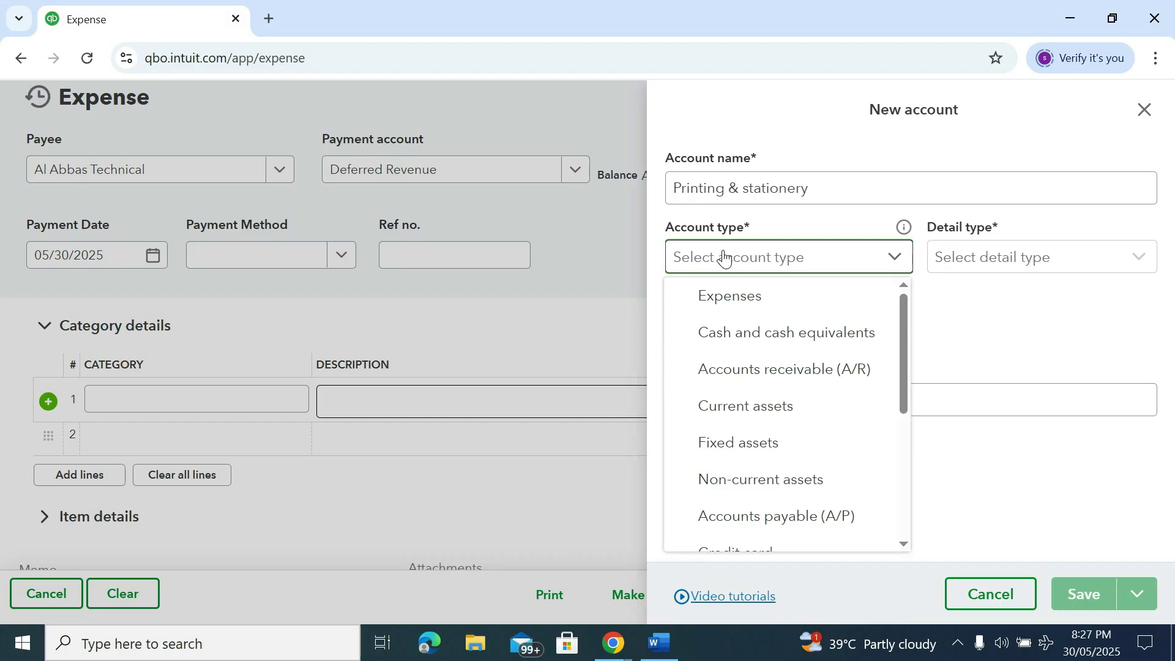
left_click(724, 299)
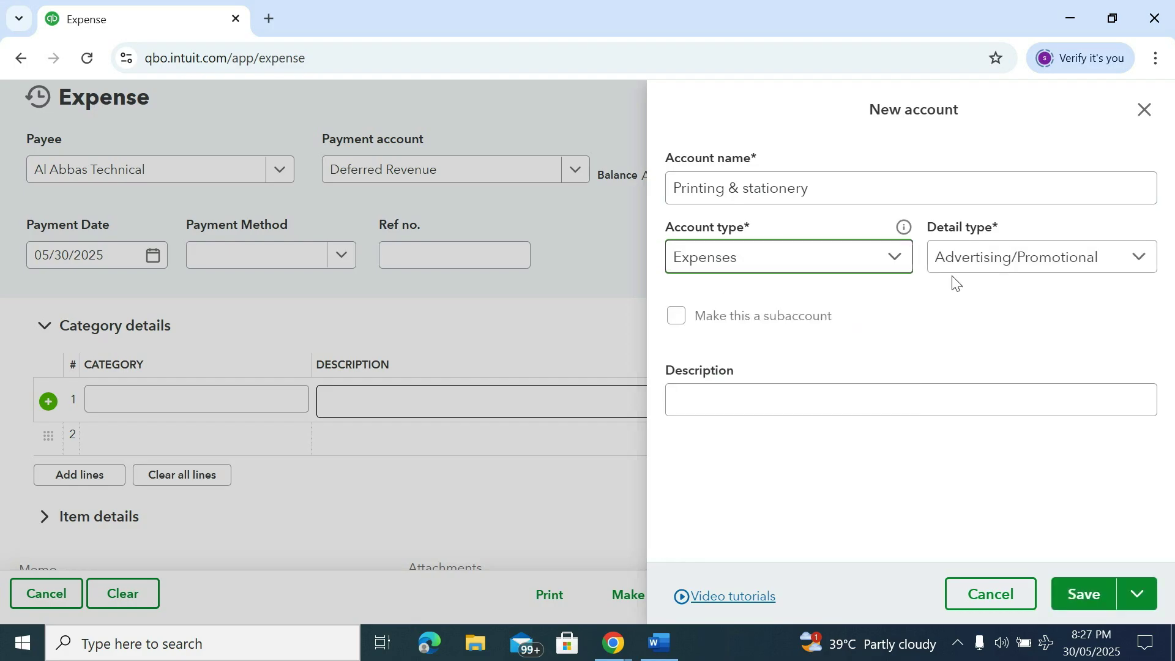
Set its detail type to Office/General Administrative Expenses and save the account
left_click(1032, 264)
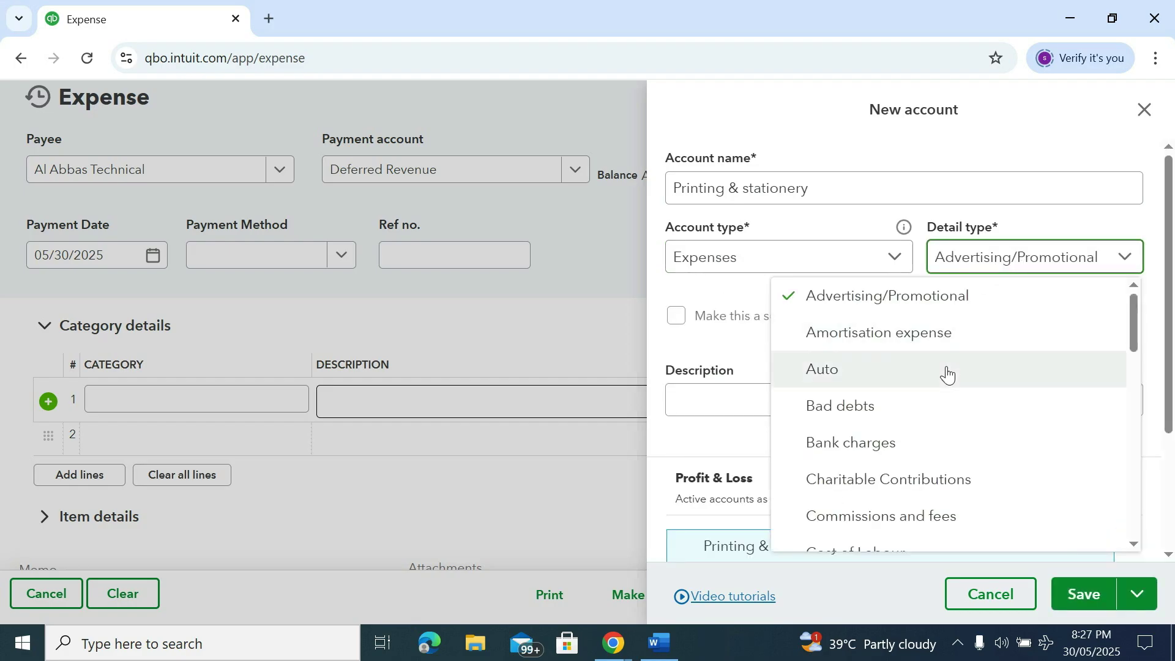
scroll(947, 374, "down", 6)
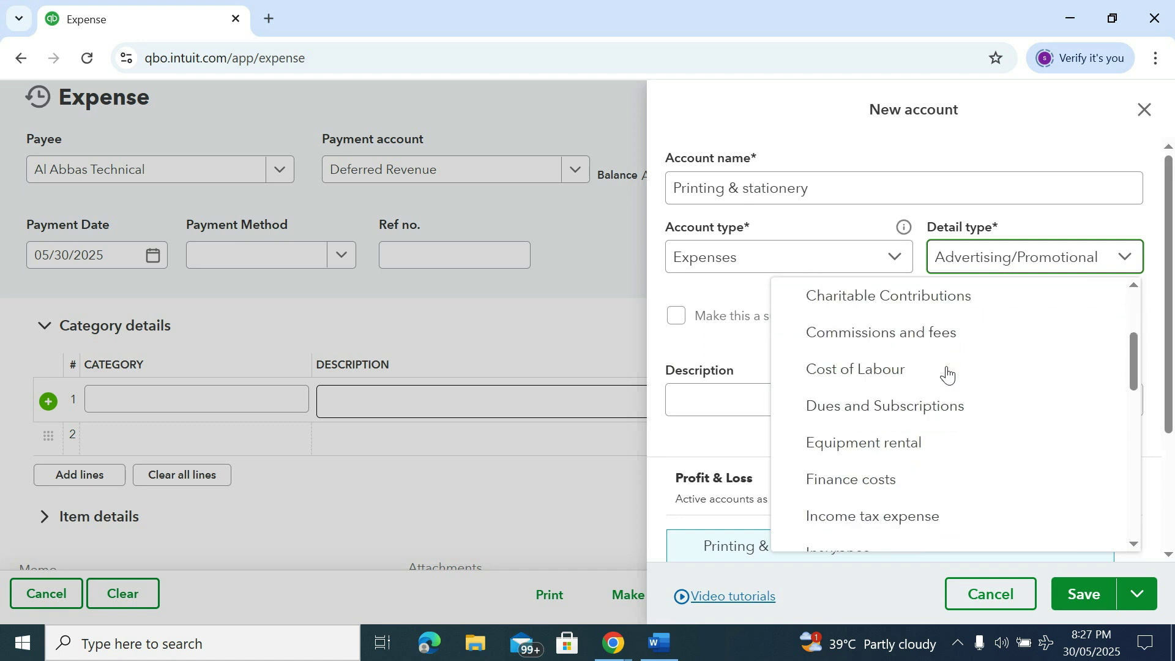
scroll(947, 373, "down", 4)
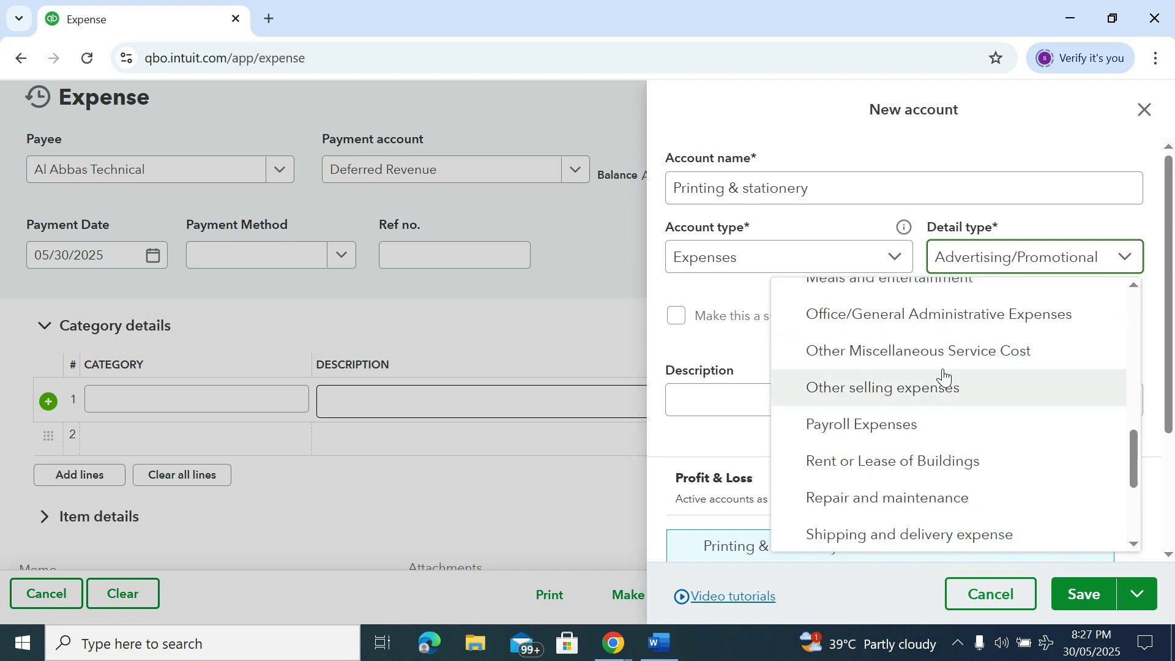
scroll(944, 377, "down", 2)
scroll(937, 380, "up", 3)
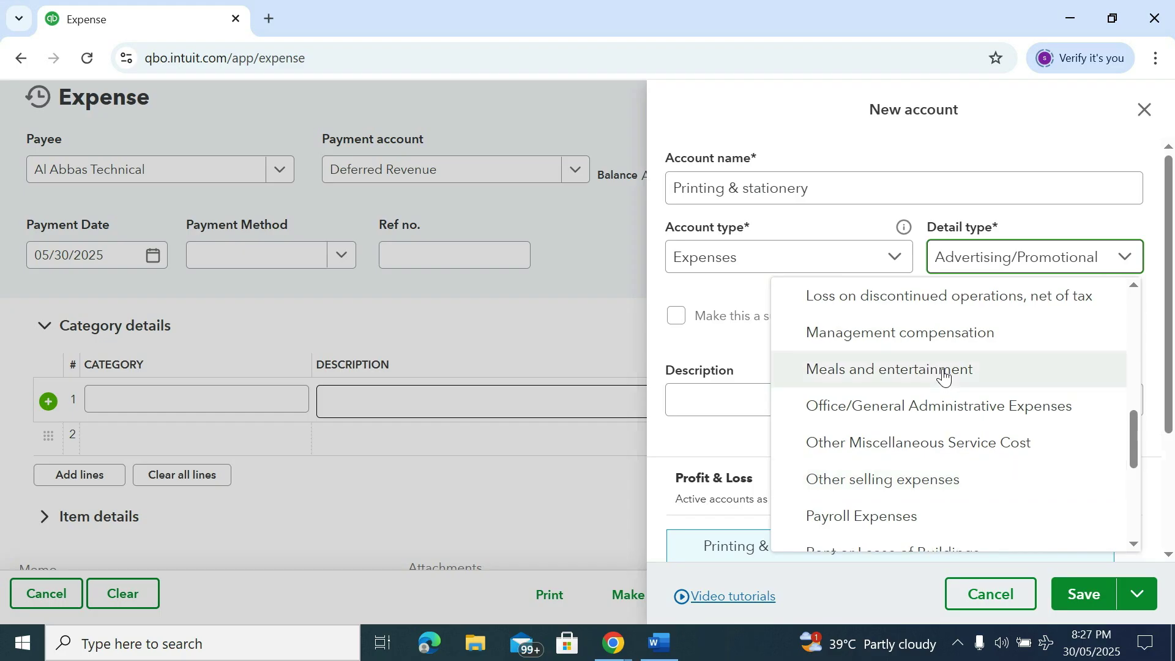
left_click(905, 408)
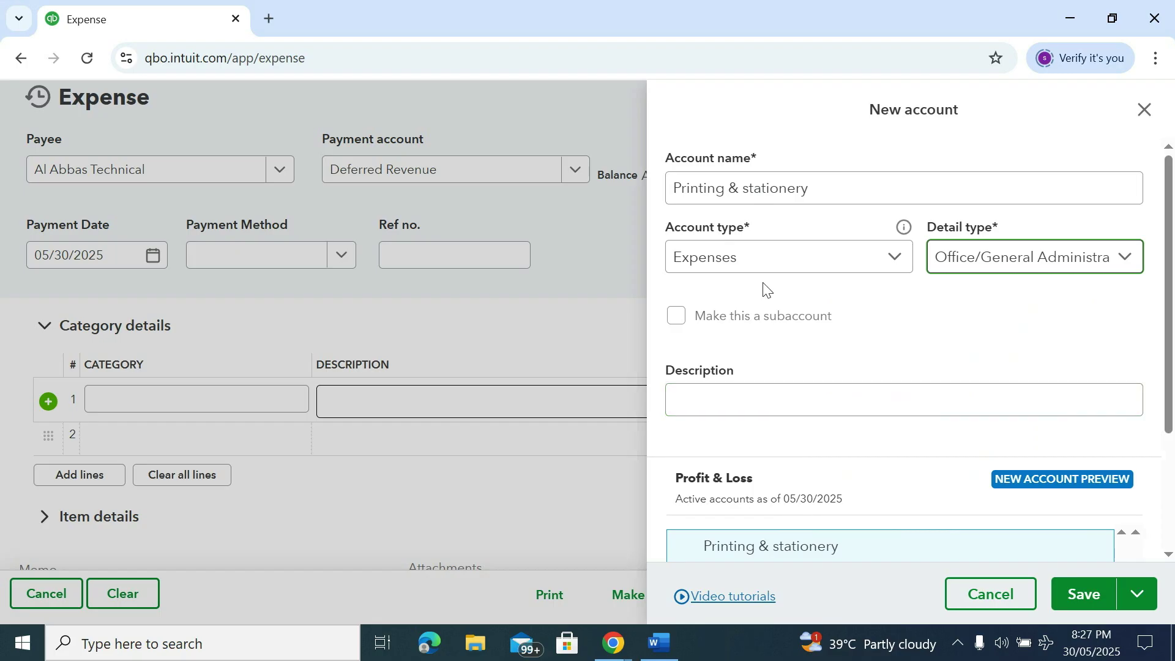
scroll(765, 291, "down", 3)
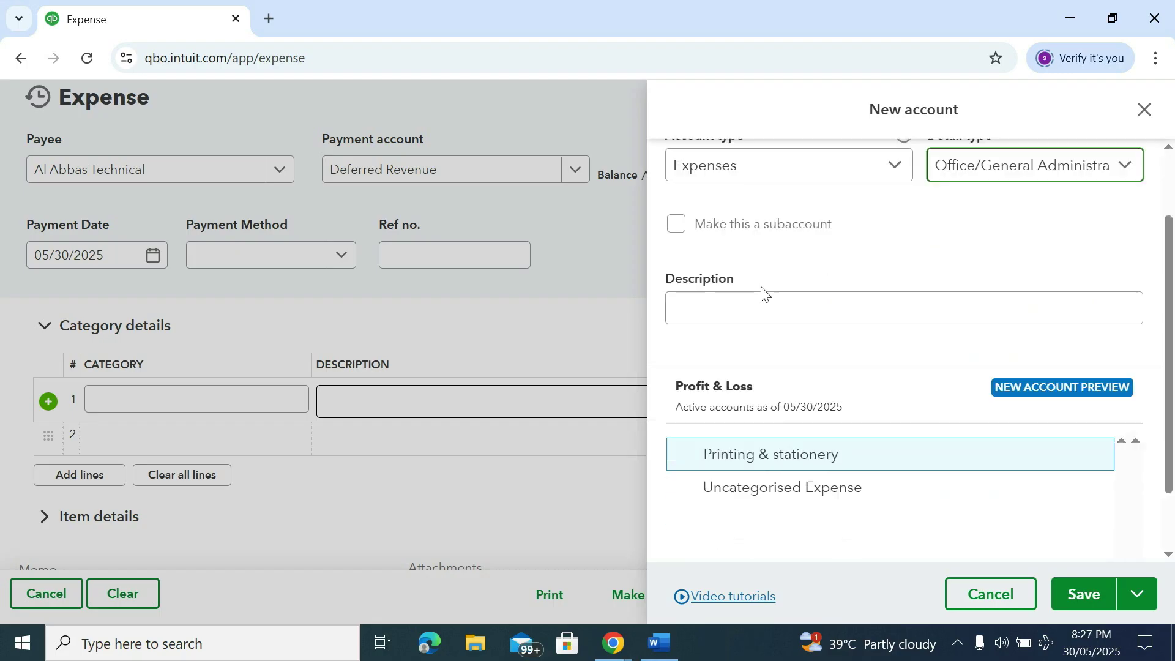
left_click(1078, 606)
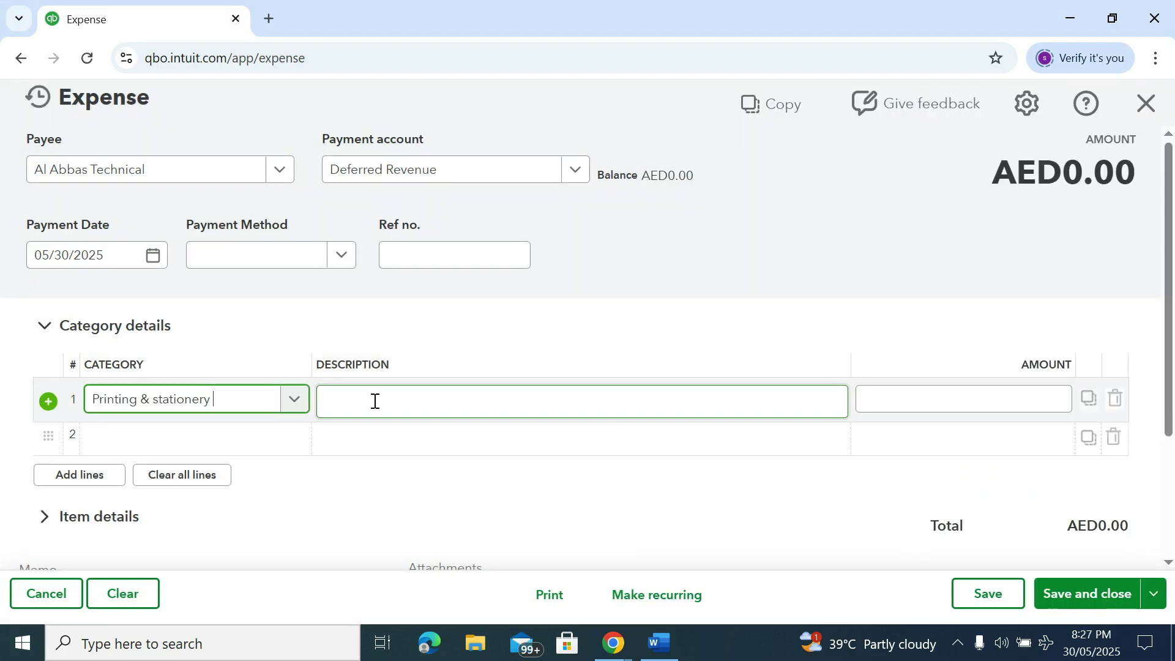
left_click(375, 401)
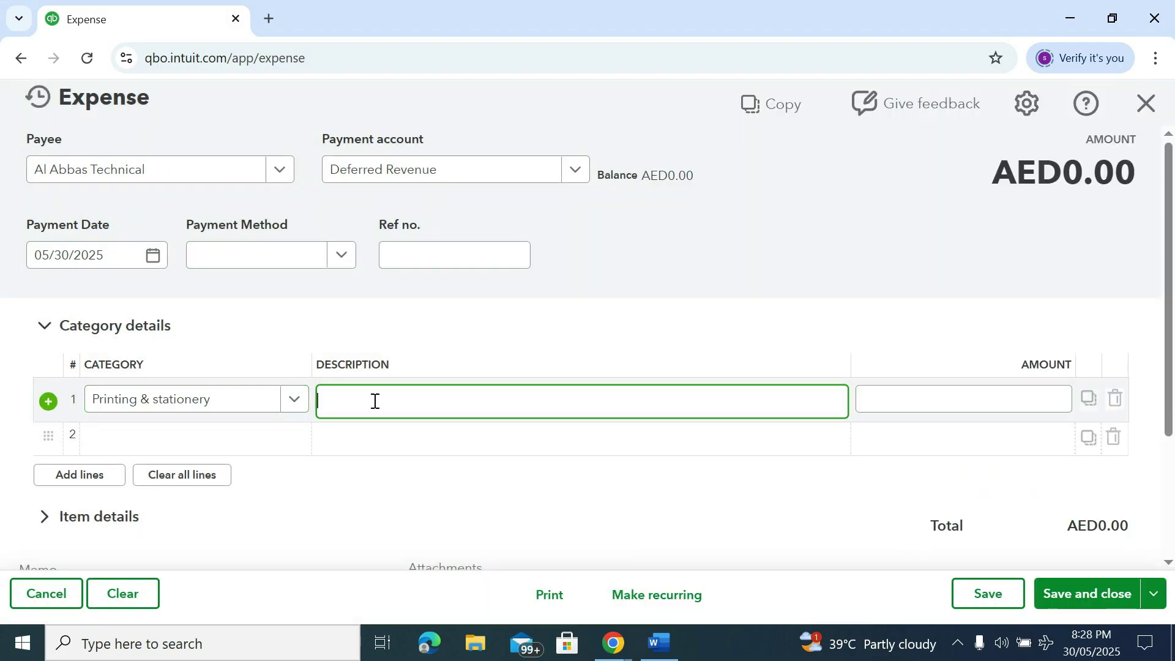
Enter 'A4 paper' as line 1's description with an amount of 1000
type("A4 paper")
key("Tab")
type("1000")
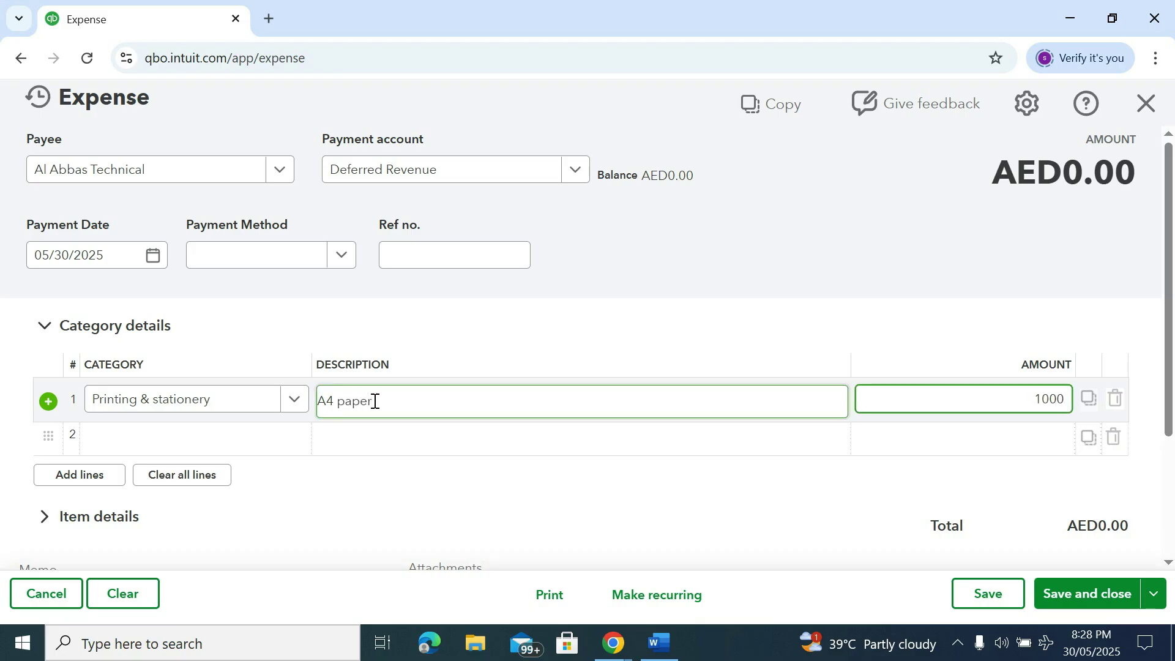
key("Tab")
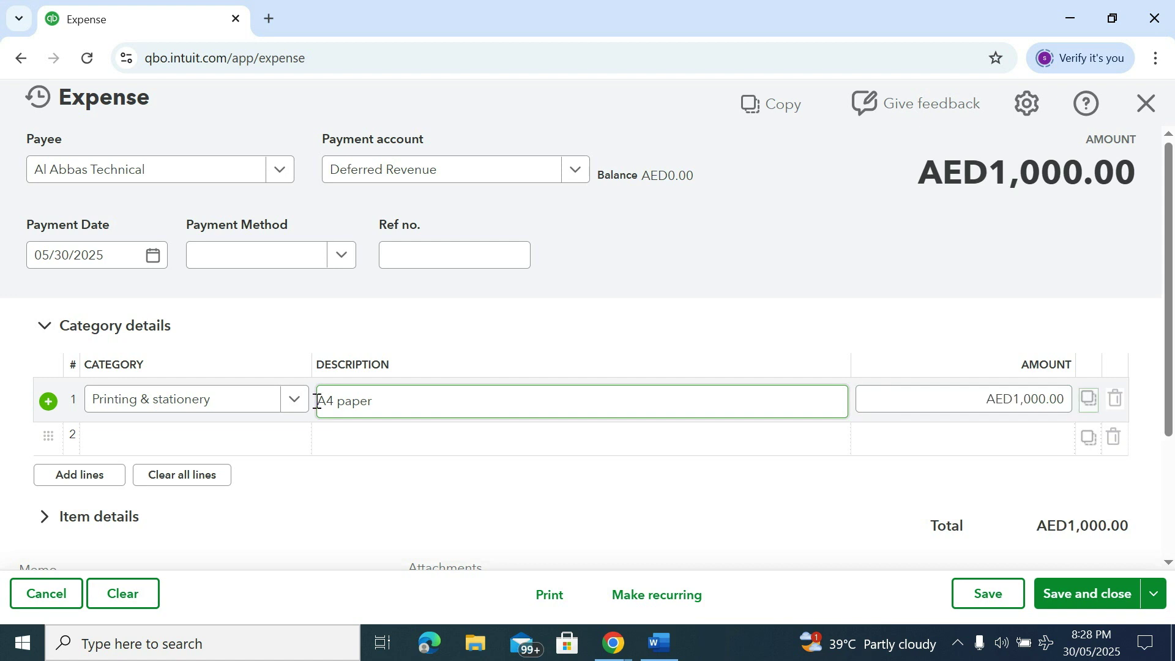
scroll(292, 420, "down", 3)
scroll(294, 414, "up", 3)
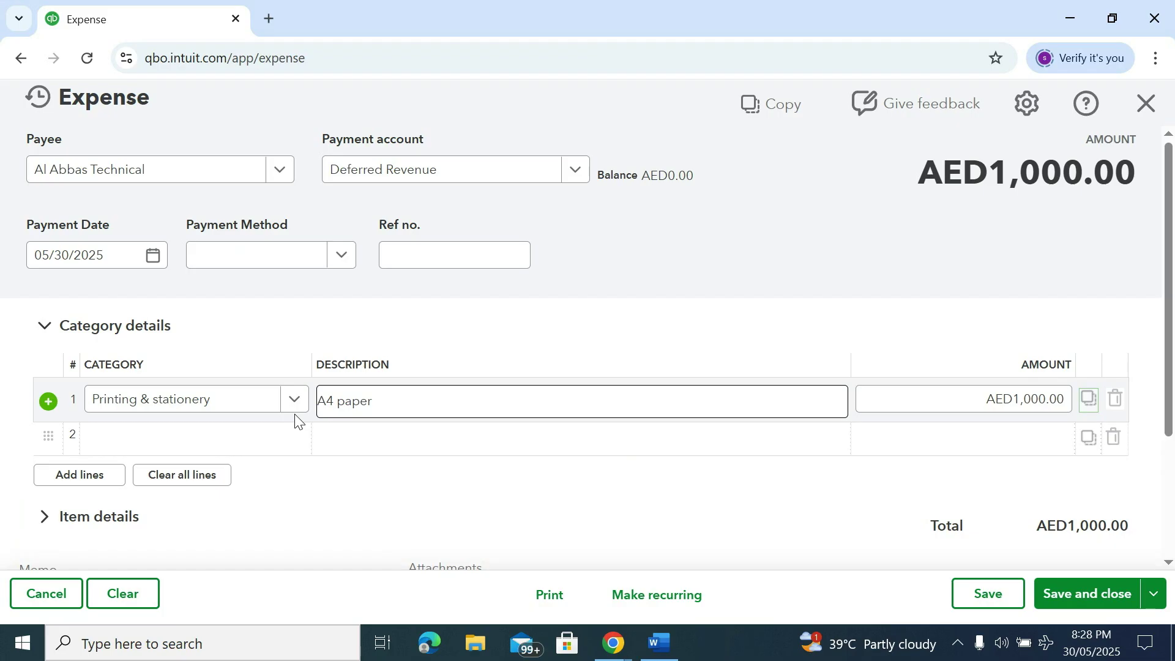
key("Tab")
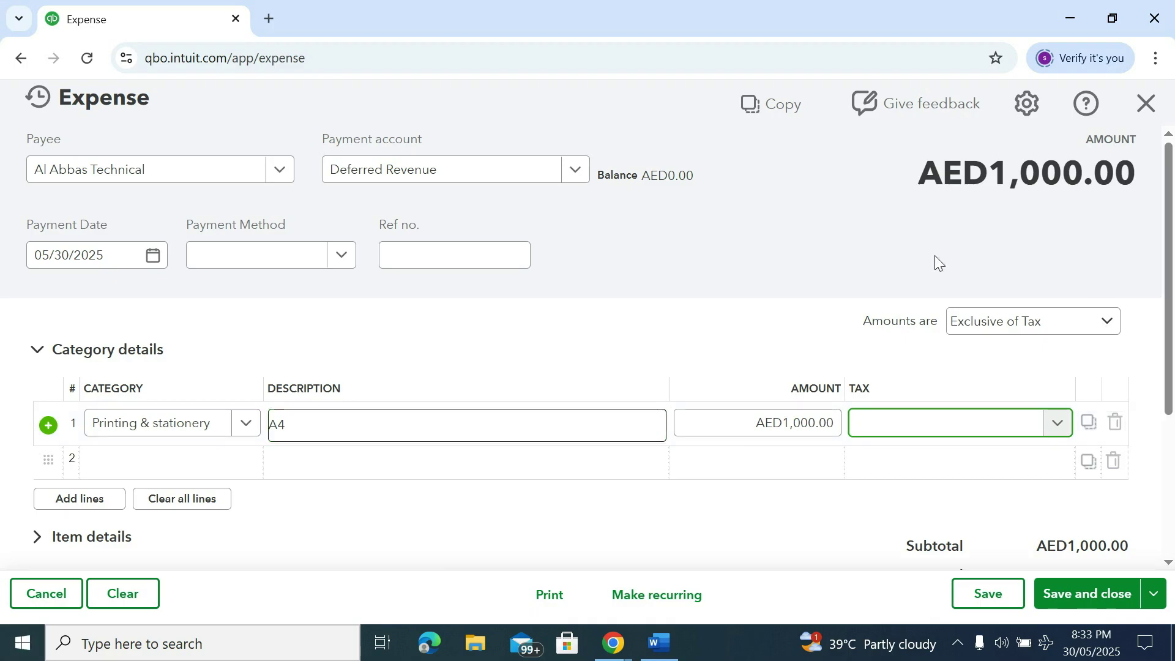
Set line 1's tax to SR Standard Rated (5%), making the total AED1,050.00
left_click(1056, 424)
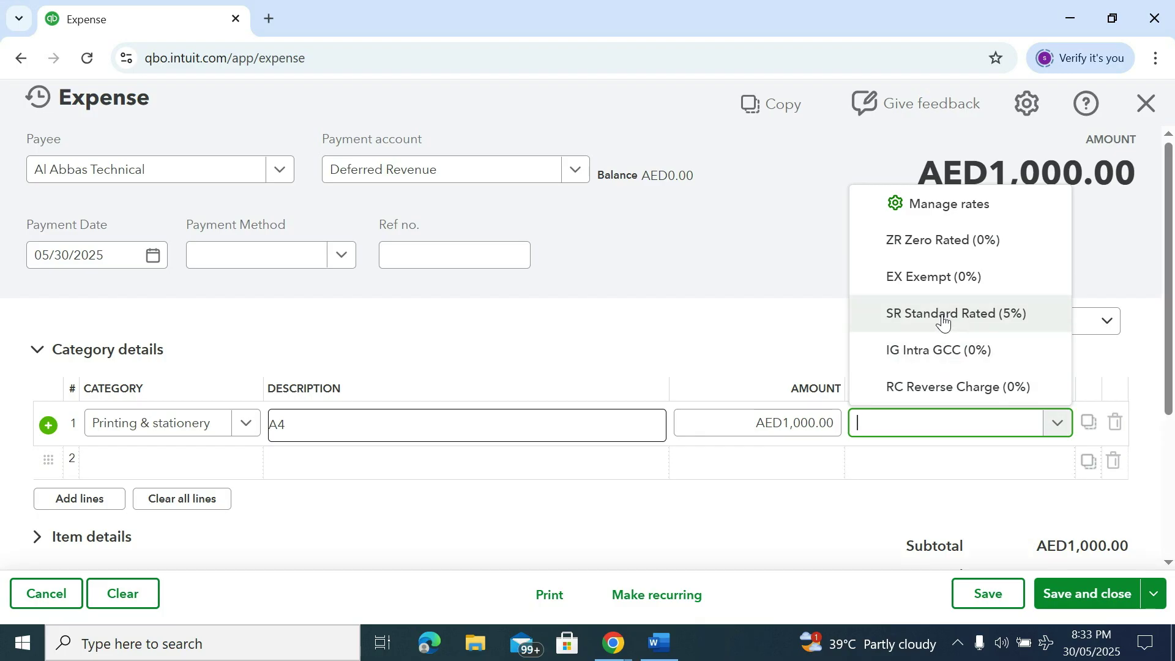
left_click(946, 322)
scroll(1018, 428, "down", 3)
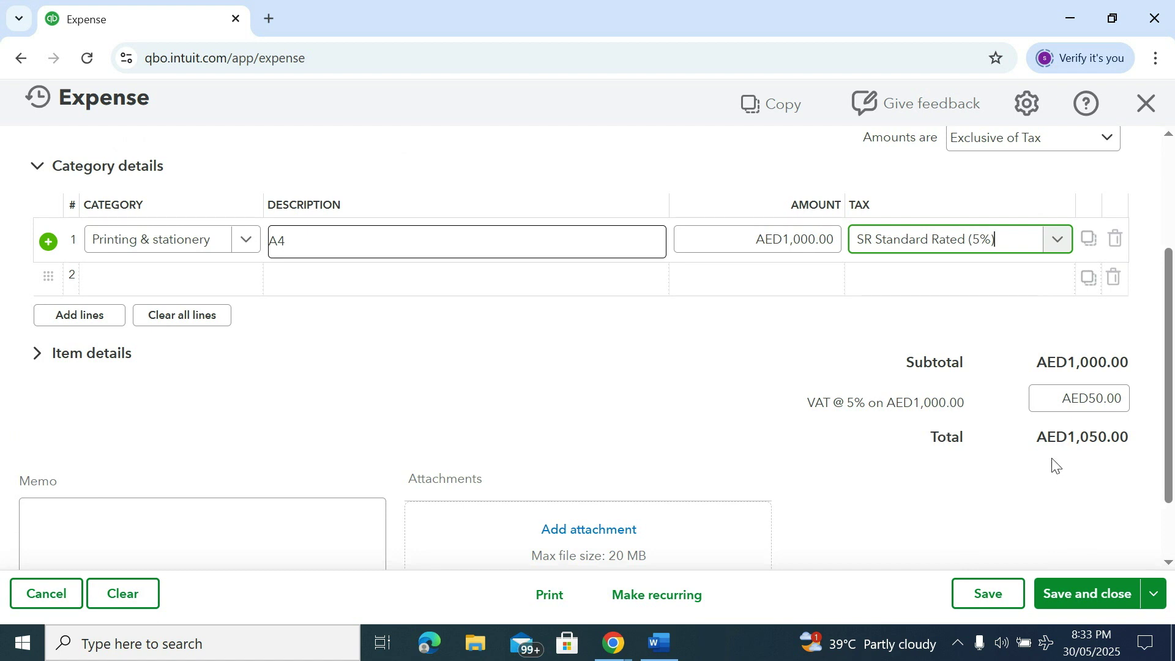
scroll(1054, 464, "up", 2)
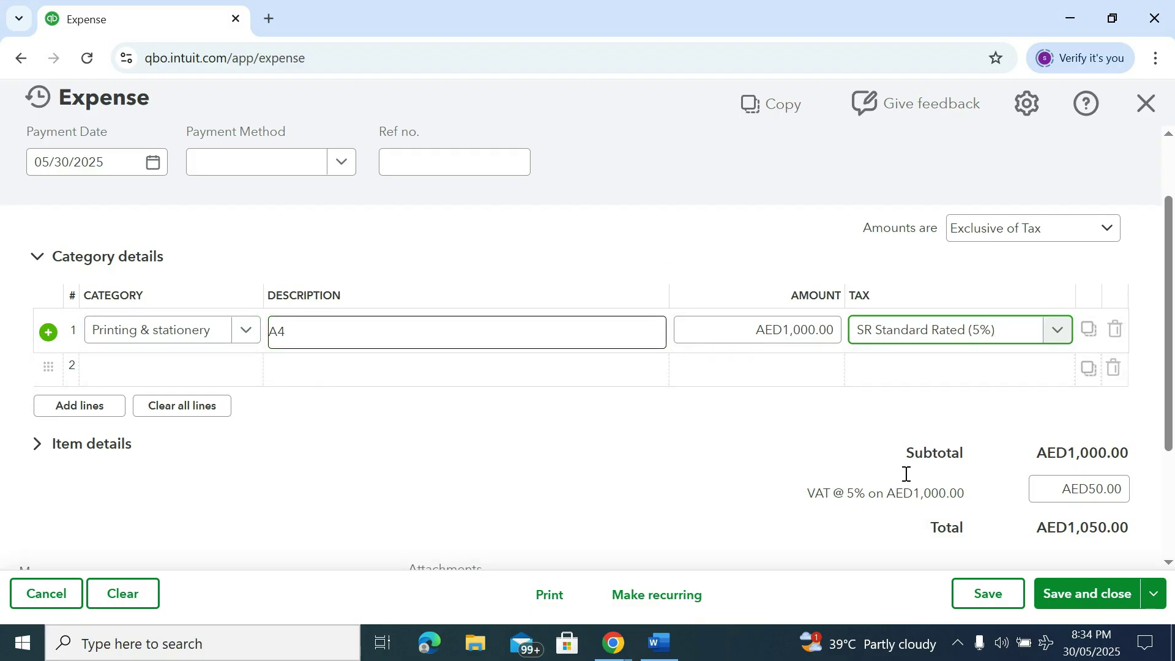
scroll(1018, 536, "down", 3)
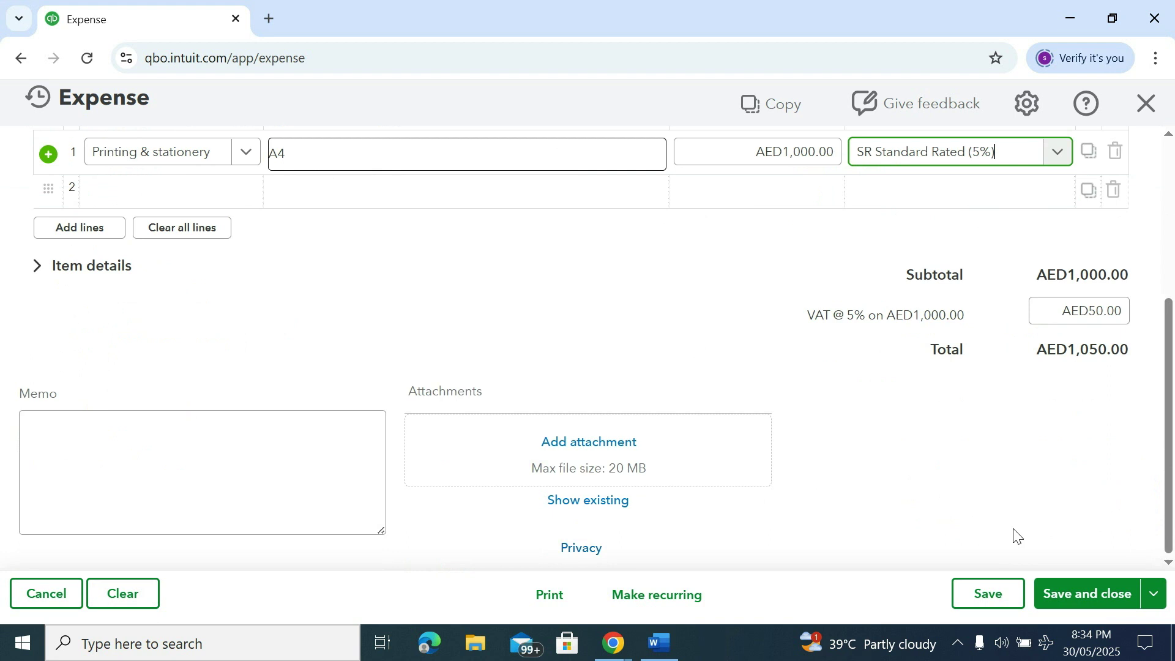
left_click(164, 476)
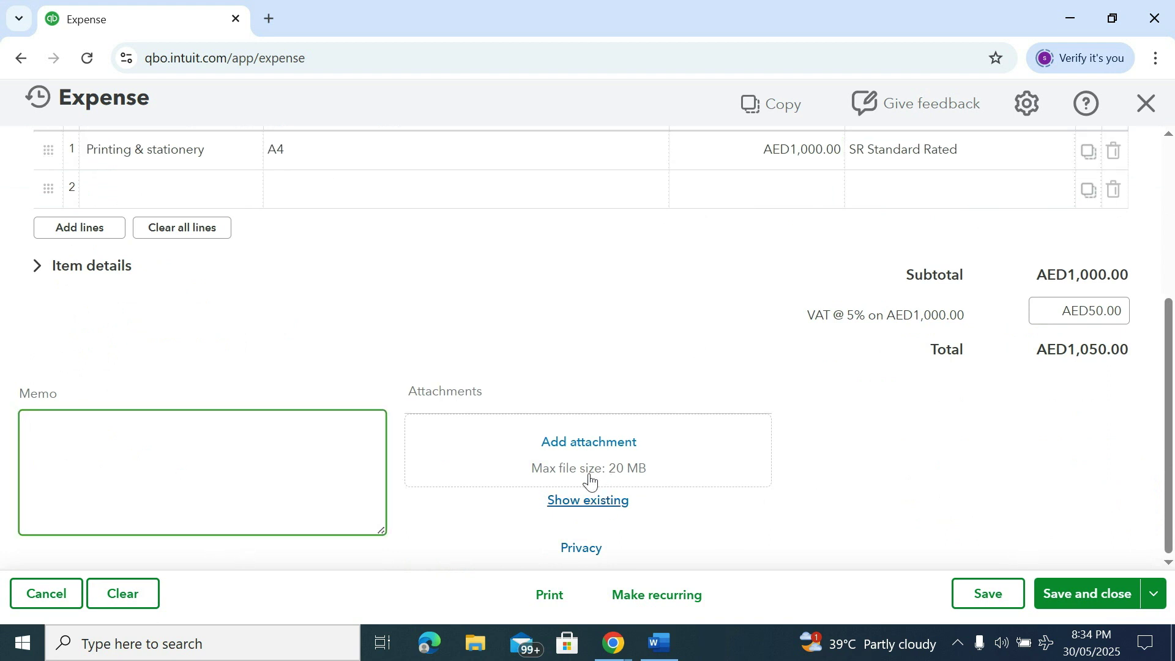
scroll(1045, 447, "up", 2)
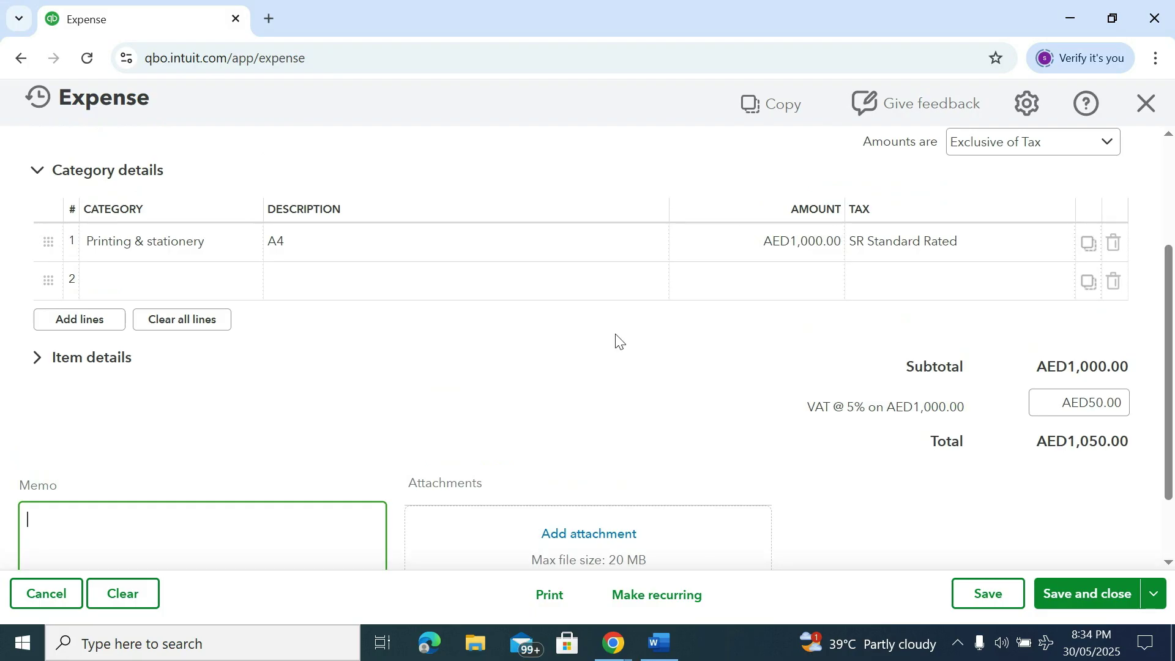
scroll(625, 359, "down", 2)
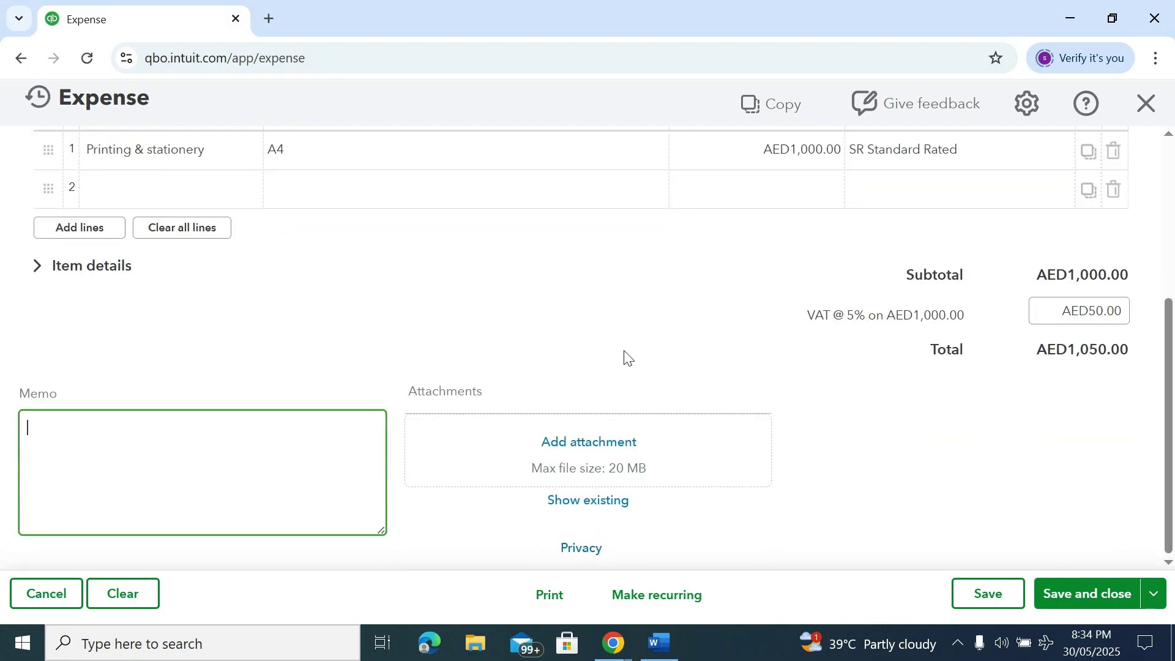
scroll(625, 359, "up", 1)
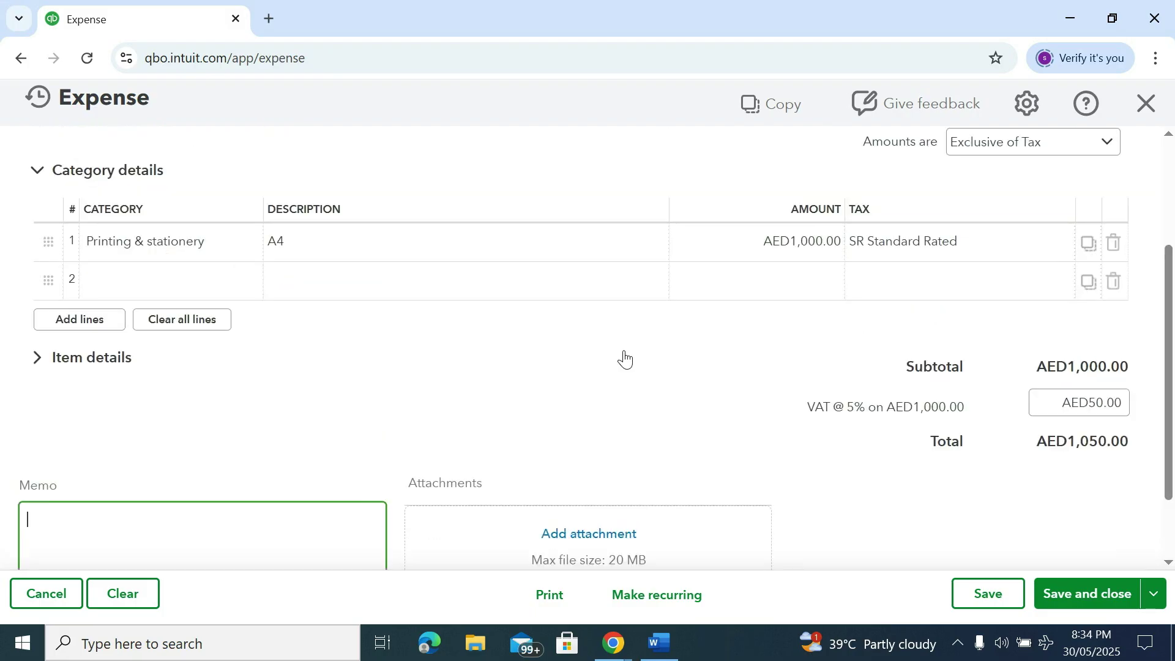
scroll(637, 361, "up", 1)
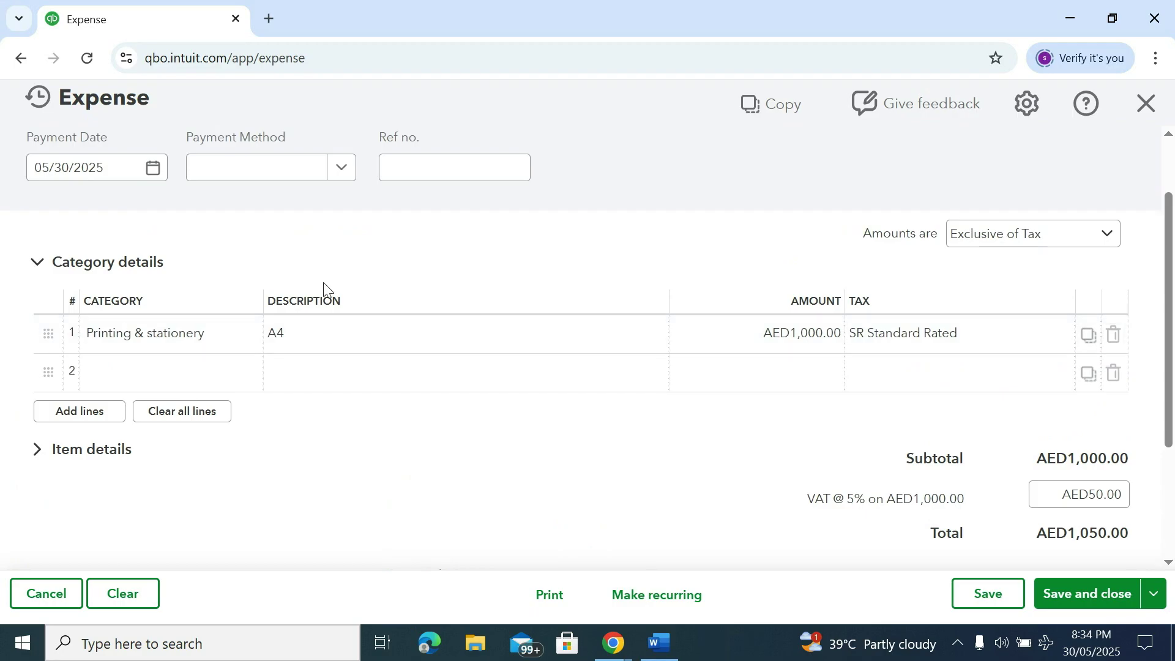
scroll(329, 288, "up", 1)
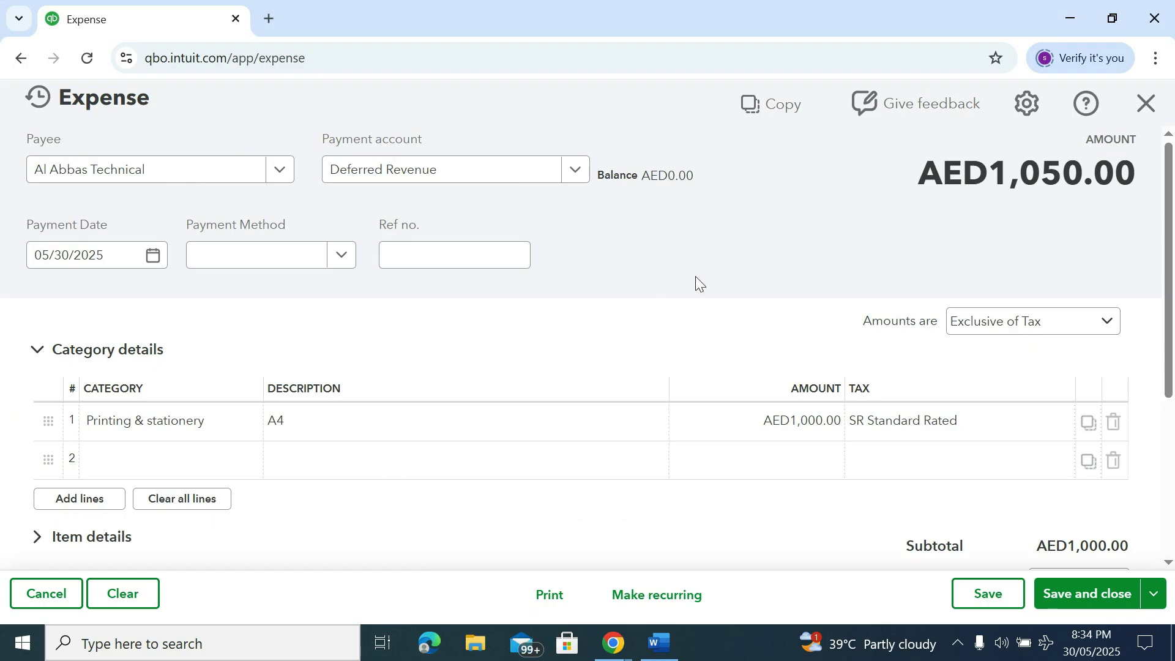
scroll(740, 300, "down", 2)
Save and close the expense, then open Chart of accounts from the settings menu
left_click(1075, 596)
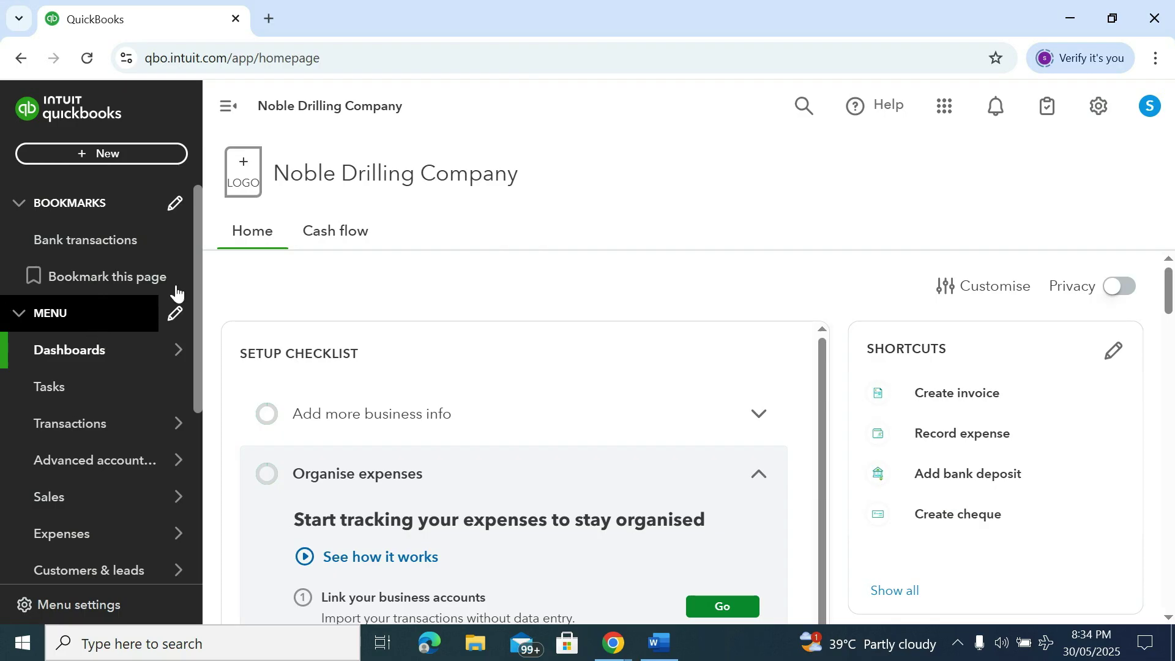
left_click(1096, 114)
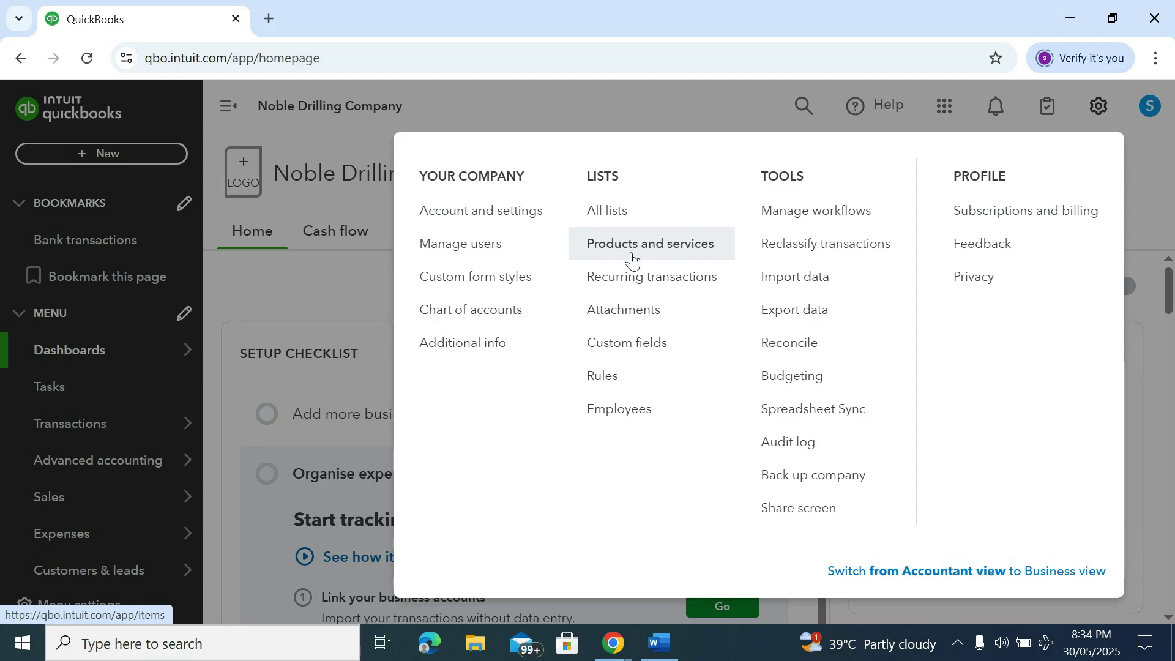
left_click(488, 315)
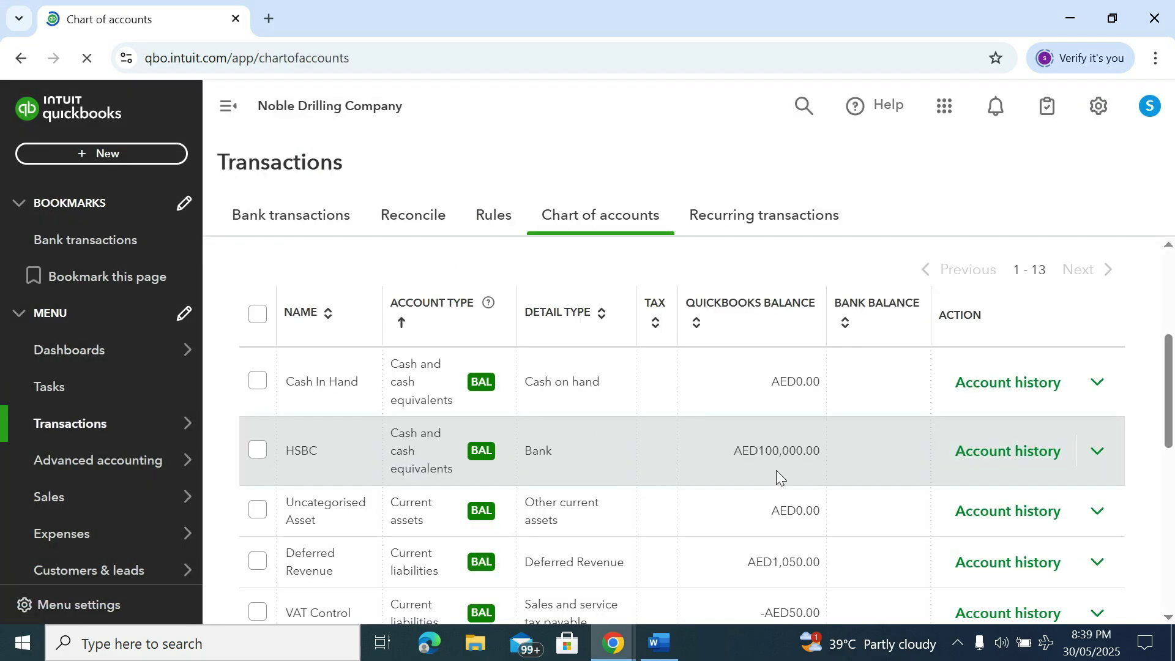
Review the chart of accounts, then go to Reports > Standard reports
scroll(776, 470, "down", 2)
scroll(770, 486, "down", 2)
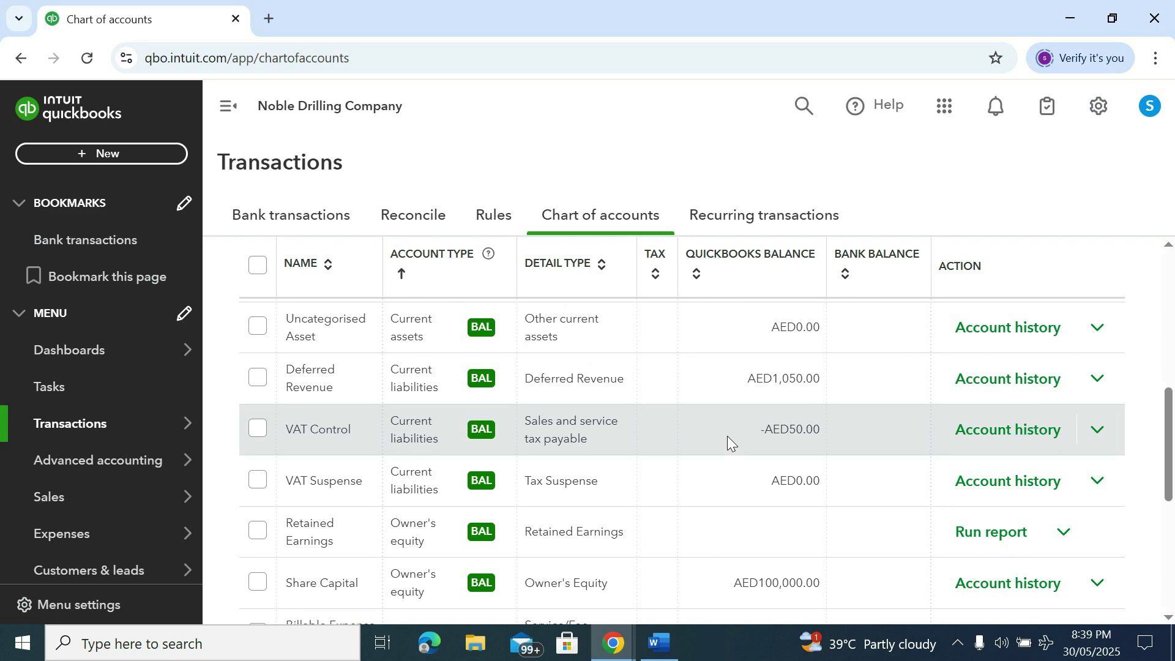
scroll(727, 436, "down", 3)
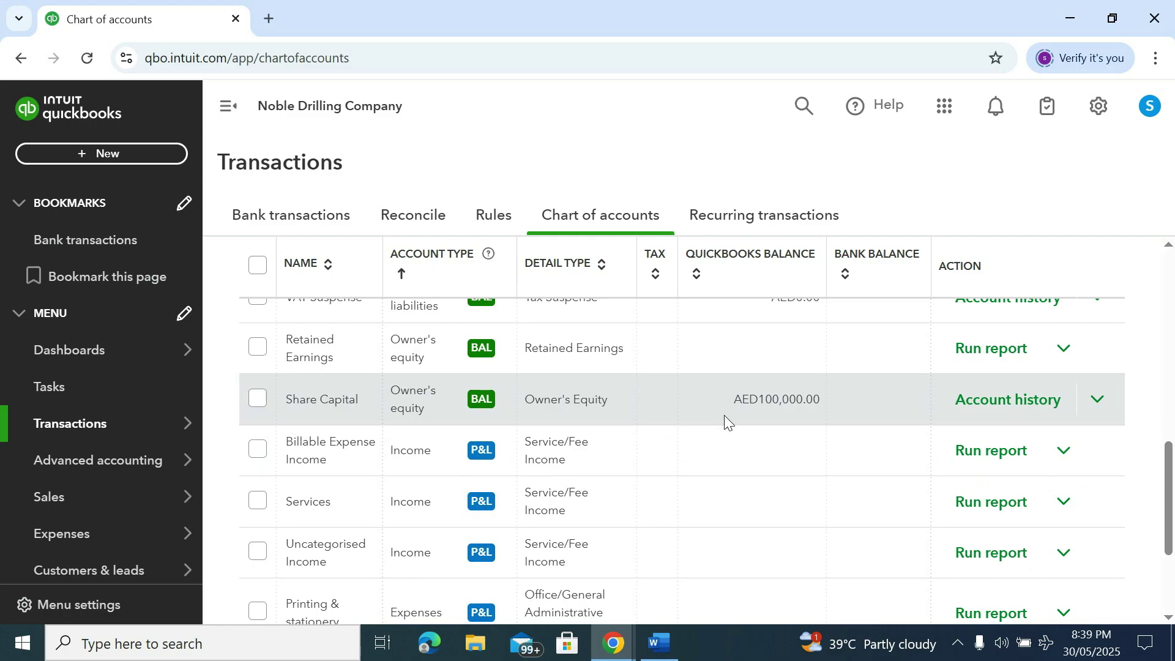
scroll(725, 428, "down", 3)
scroll(726, 450, "up", 7)
scroll(727, 455, "up", 3)
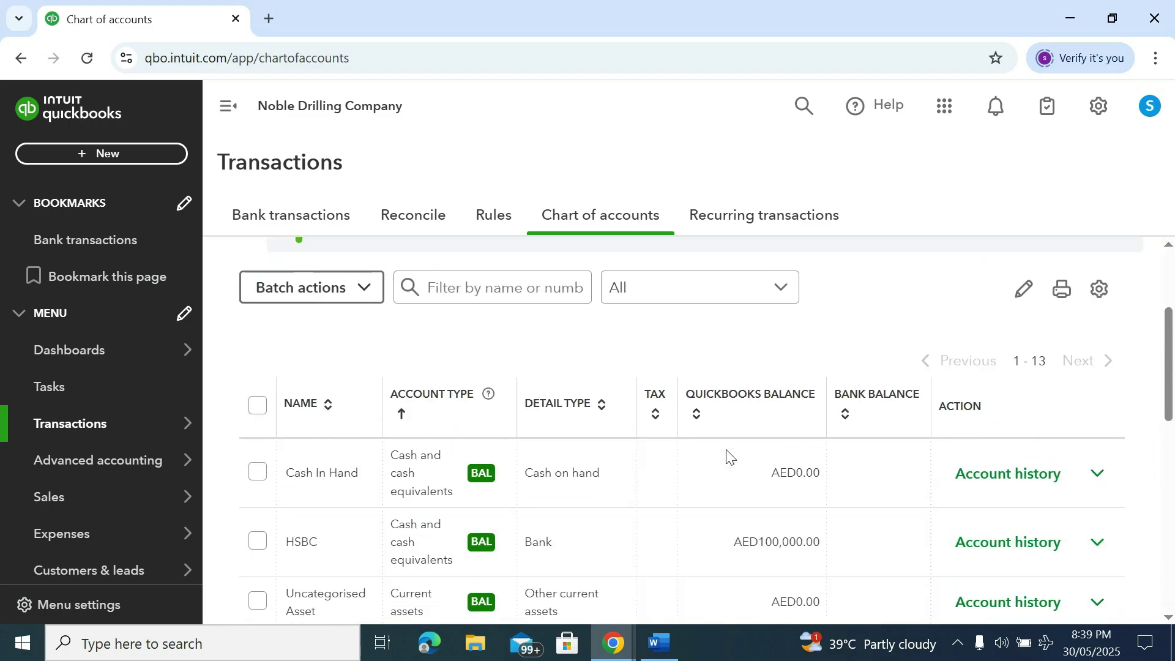
scroll(727, 454, "down", 2)
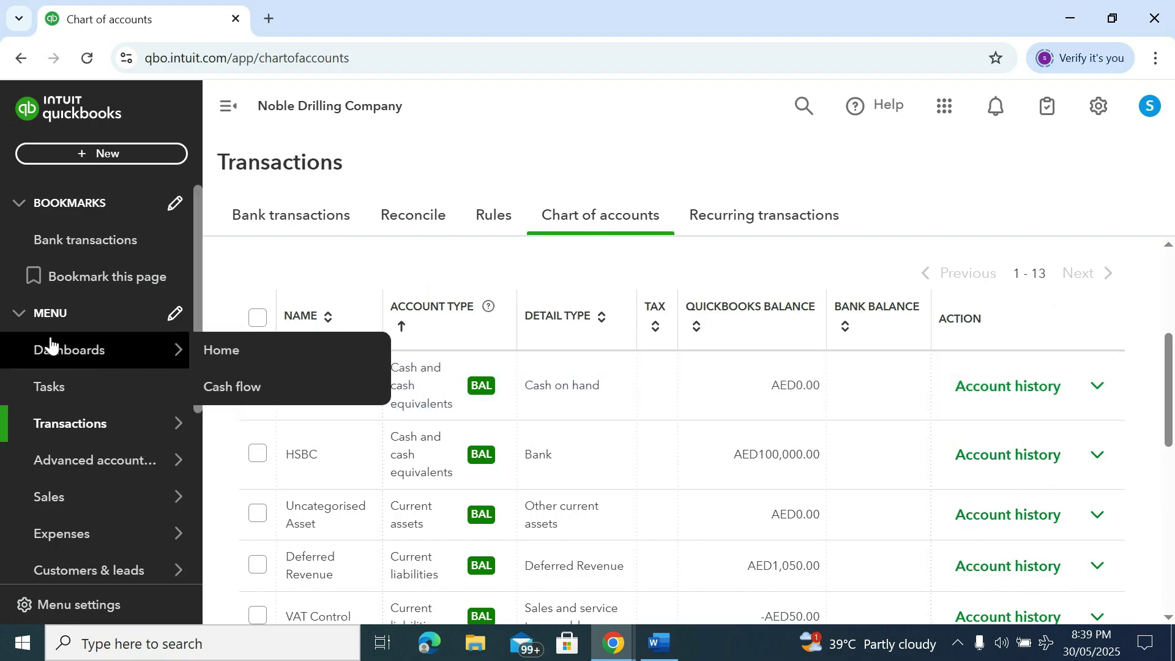
mouse_move(100, 472)
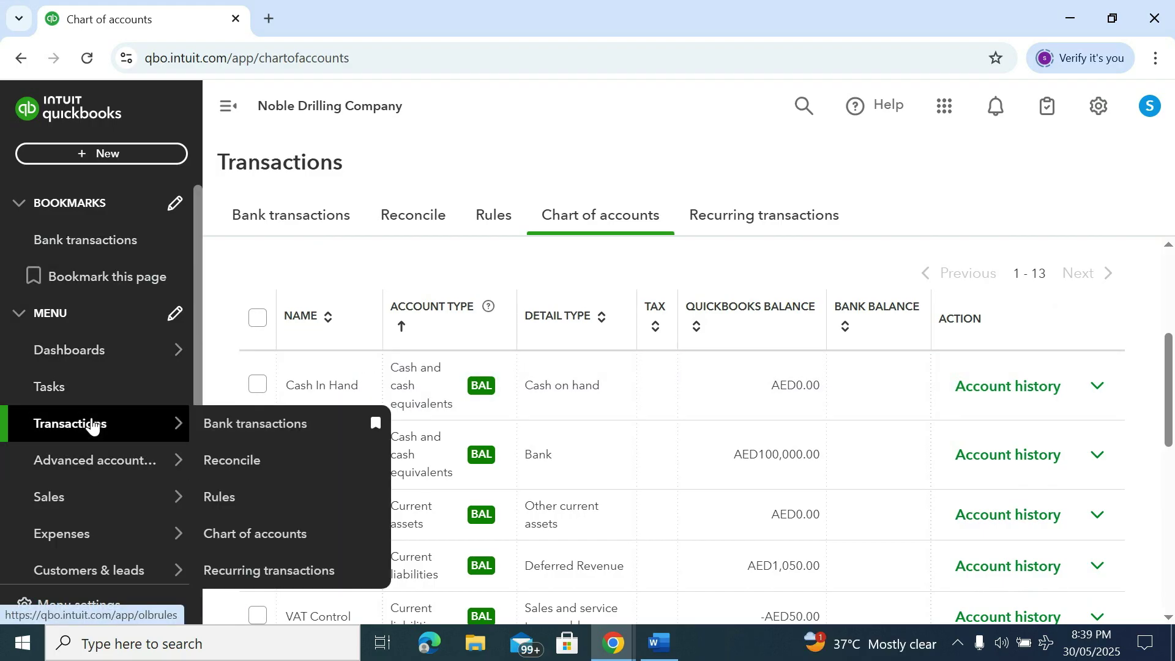
scroll(19, 543, "down", 3)
mouse_move(78, 432)
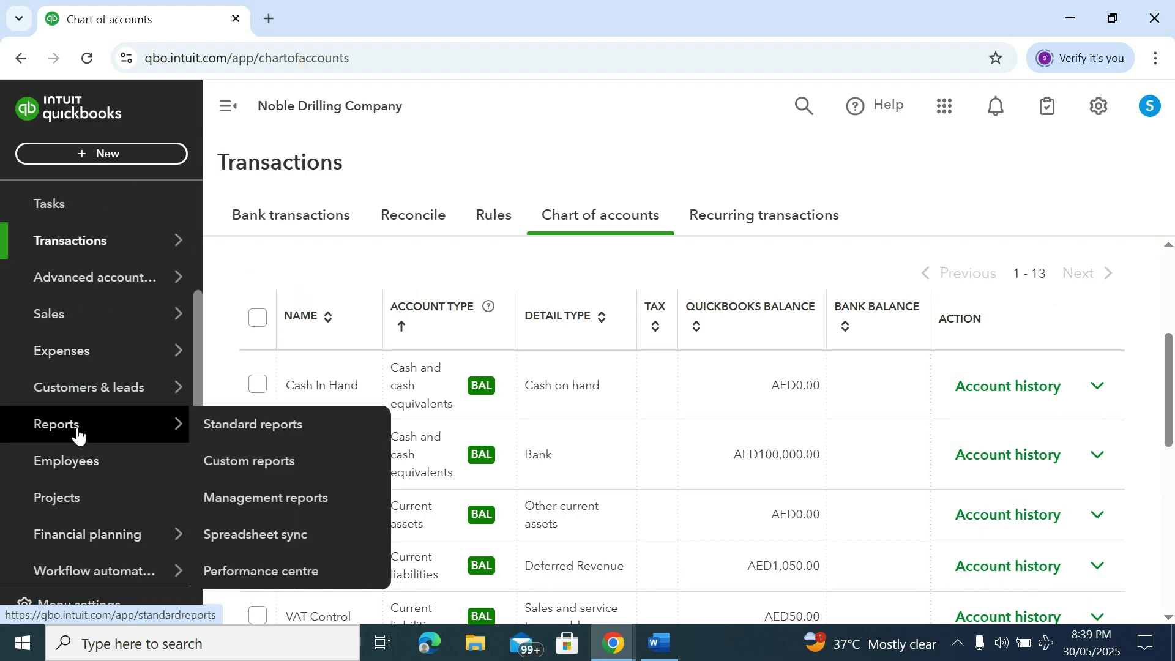
left_click(257, 428)
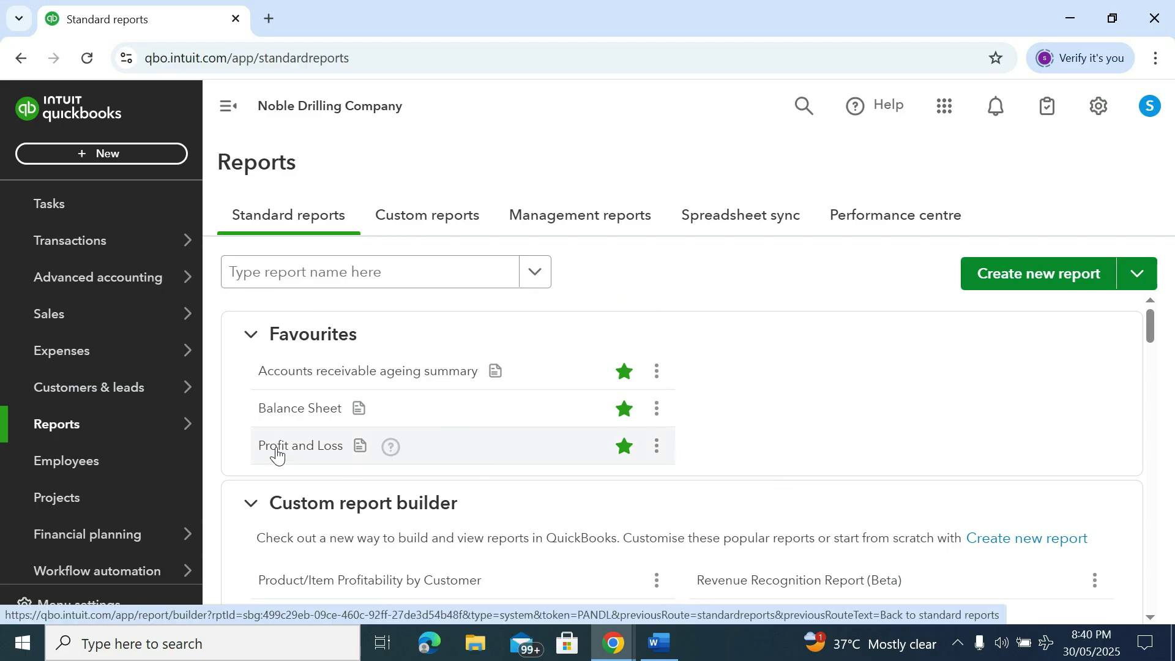
Open Profit and Loss and check Printing & stationery 1,000.00 and net earnings -AED1,000.00
left_click(277, 453)
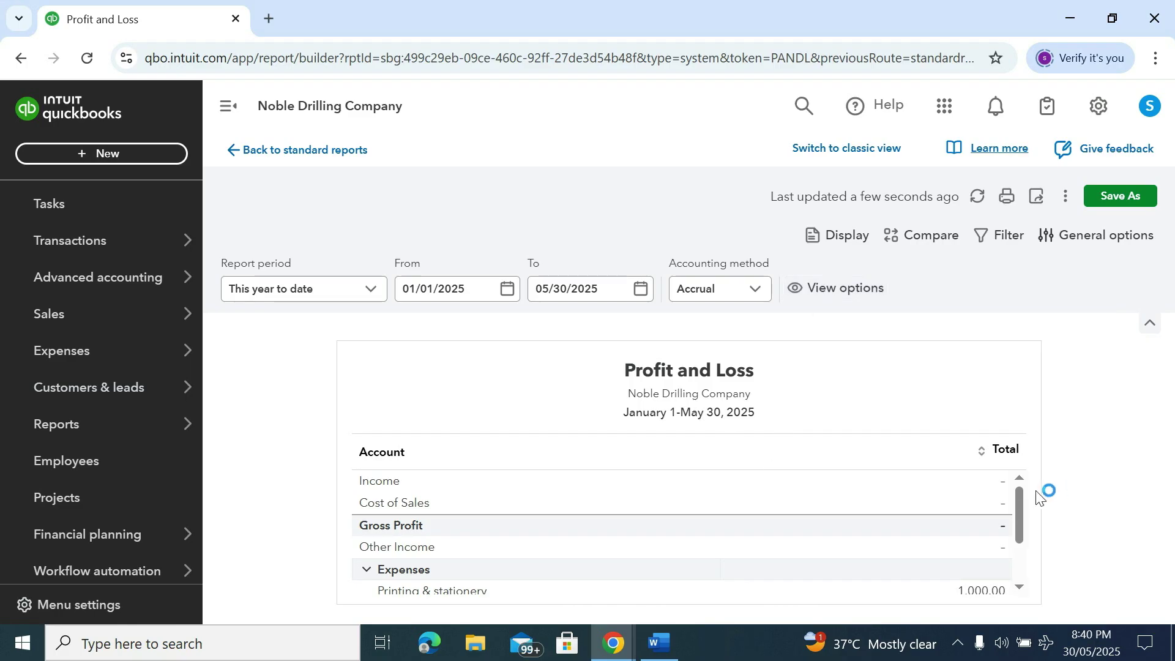
scroll(1023, 514, "down", 3)
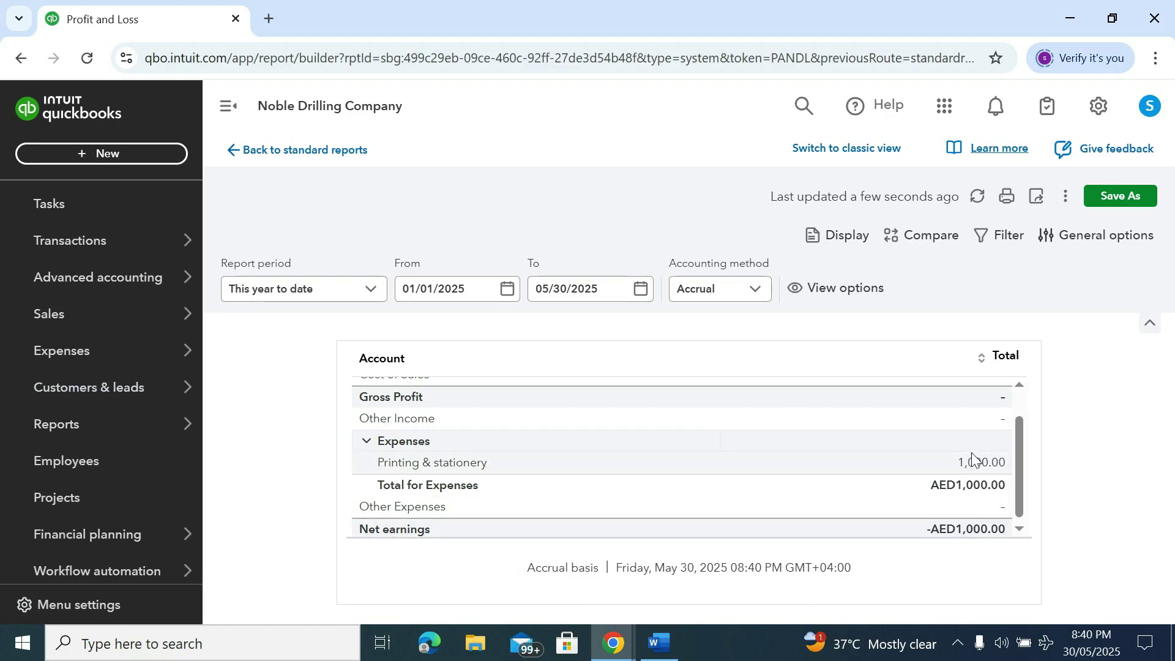
scroll(974, 459, "up", 5)
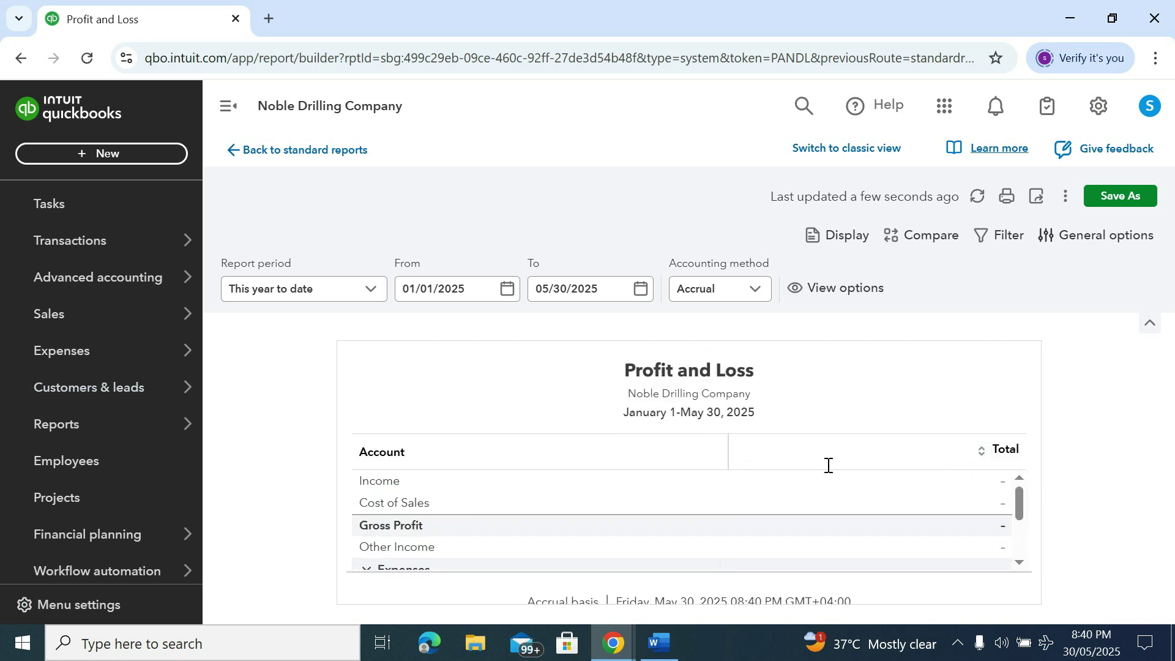
scroll(824, 464, "down", 5)
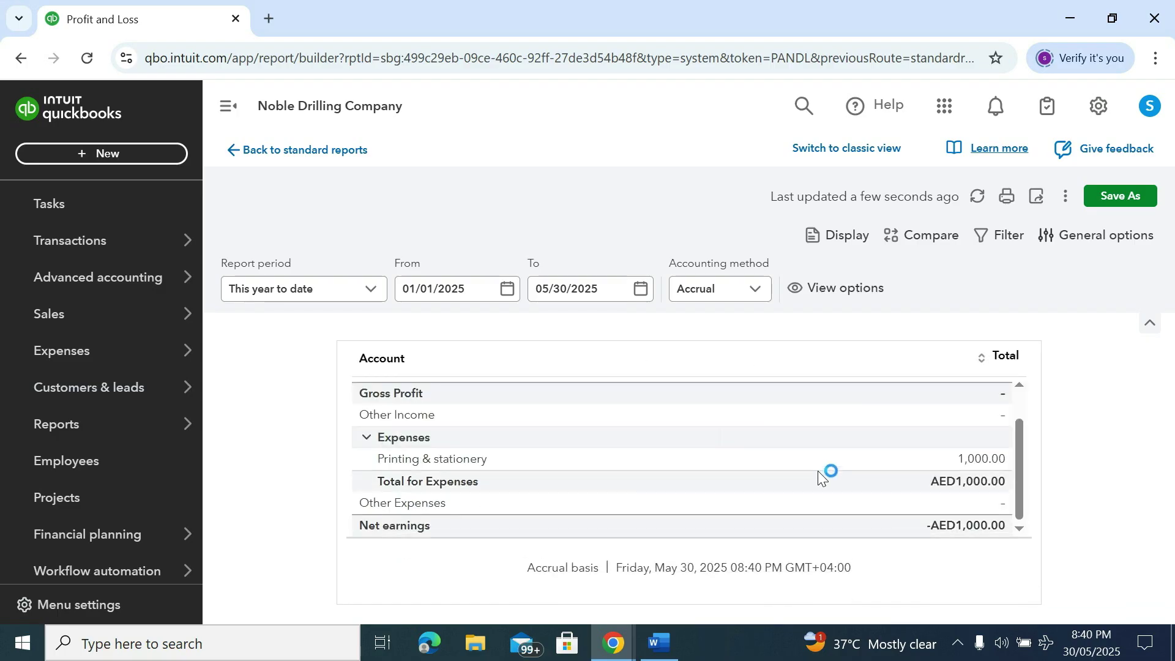
scroll(818, 472, "up", 5)
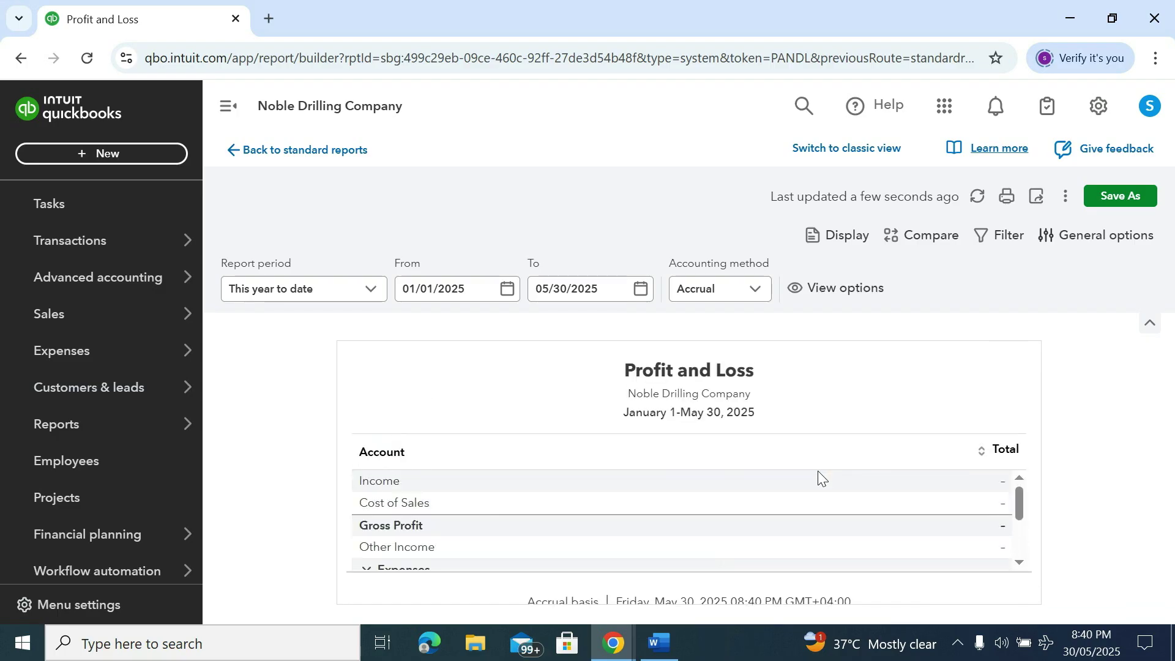
scroll(963, 517, "down", 5)
scroll(973, 520, "up", 5)
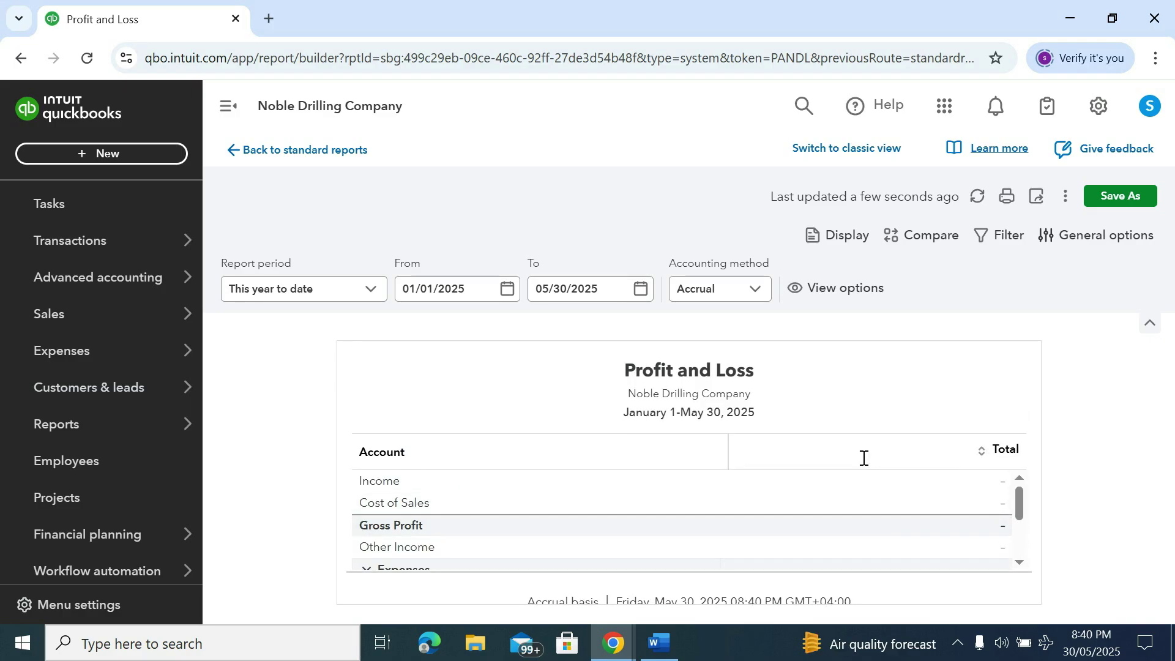
left_click(1007, 196)
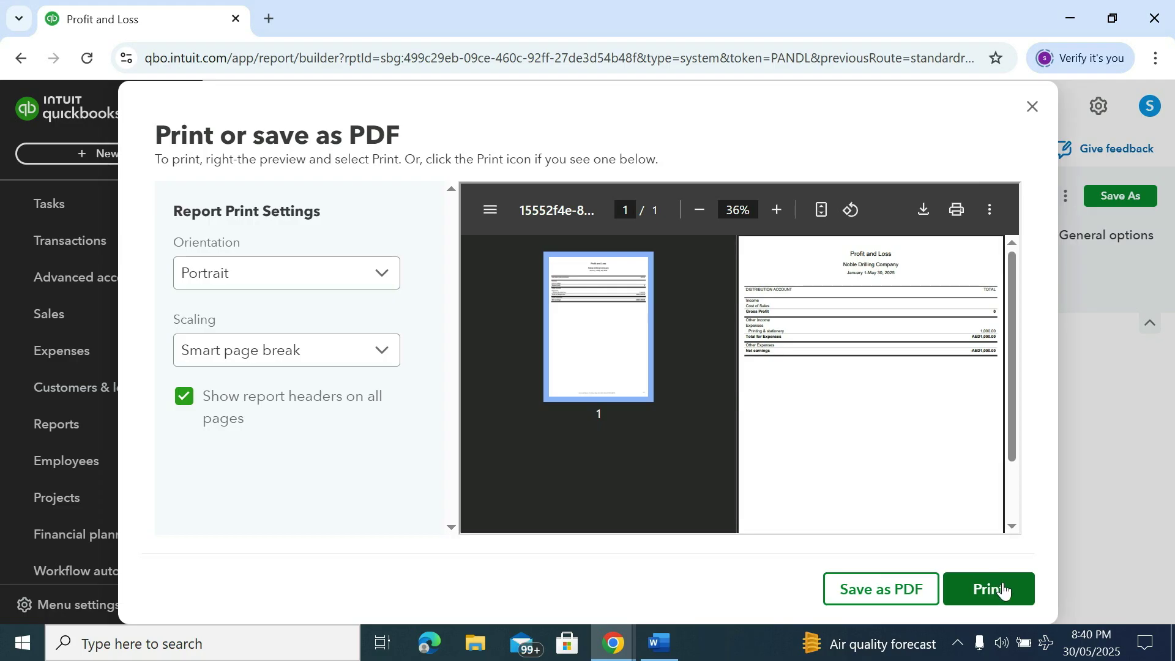
left_click(957, 211)
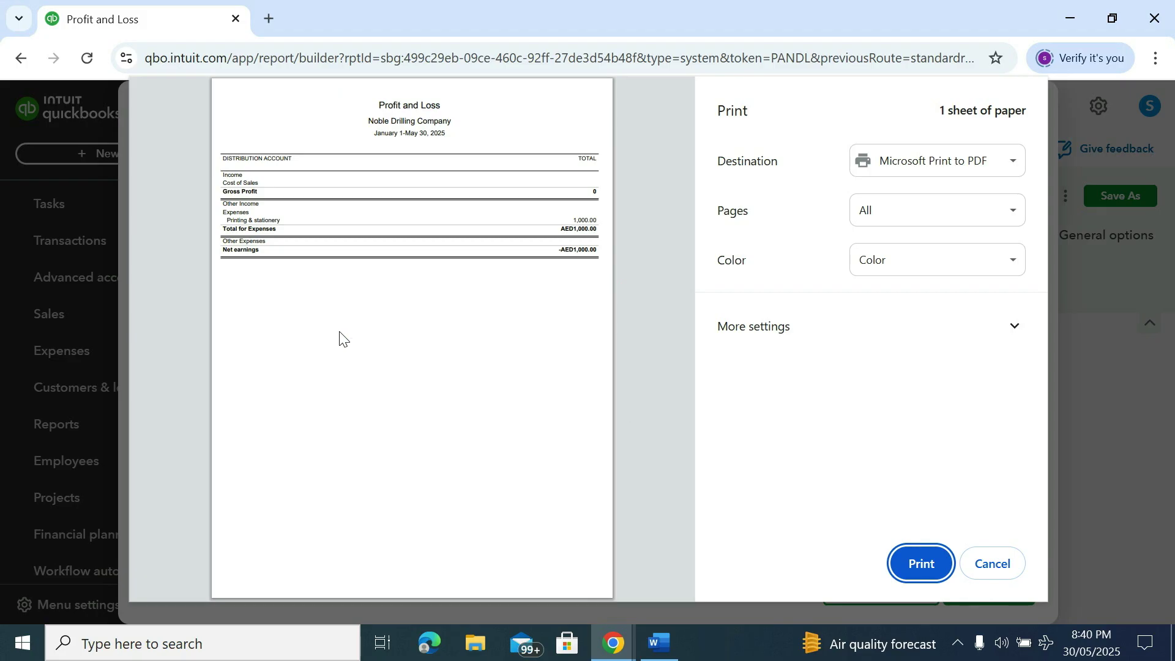
left_click(1004, 562)
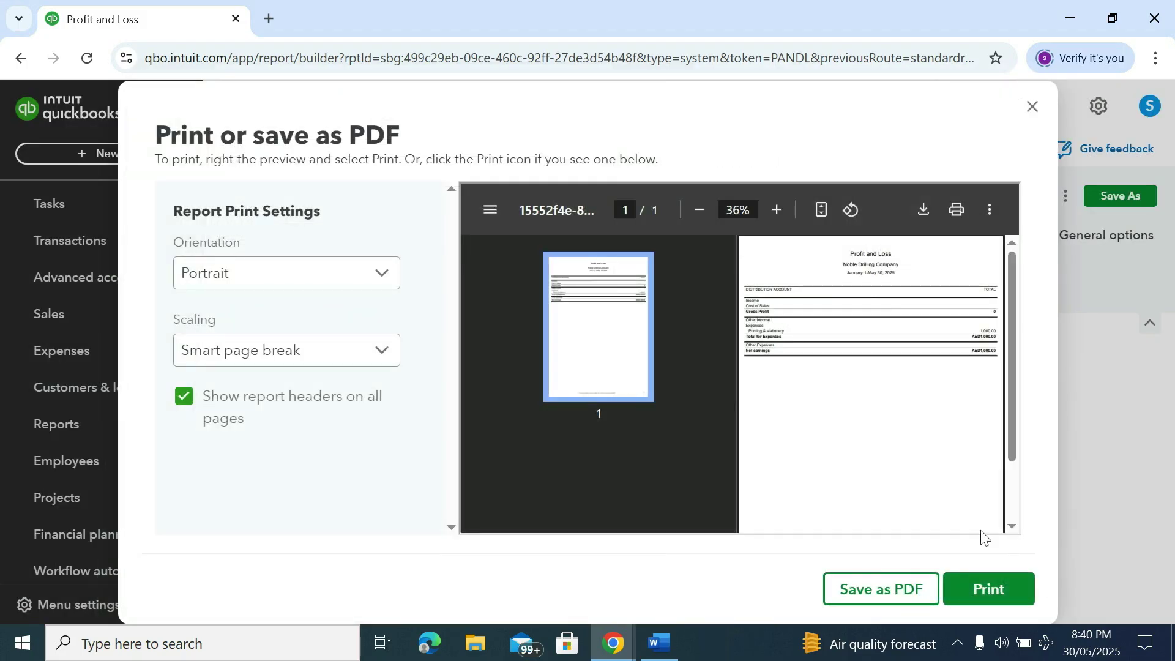
left_click(1032, 109)
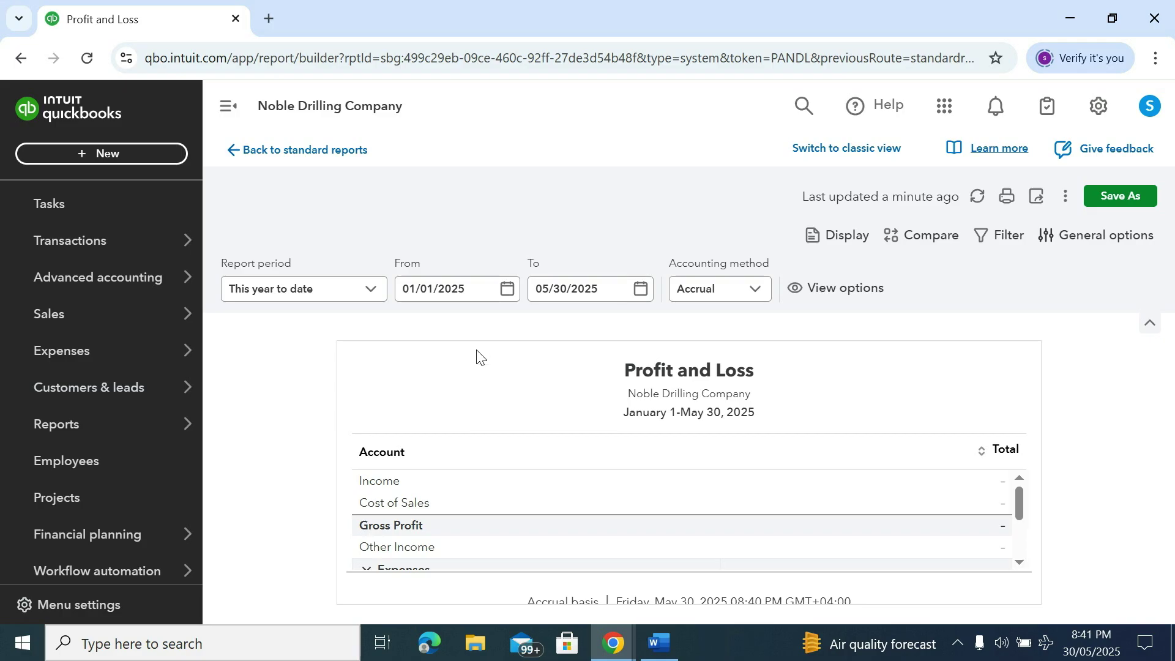
Open the Balance Sheet and check VAT Control -50.00 and Net Income -1,000.00
mouse_move(131, 429)
left_click(262, 424)
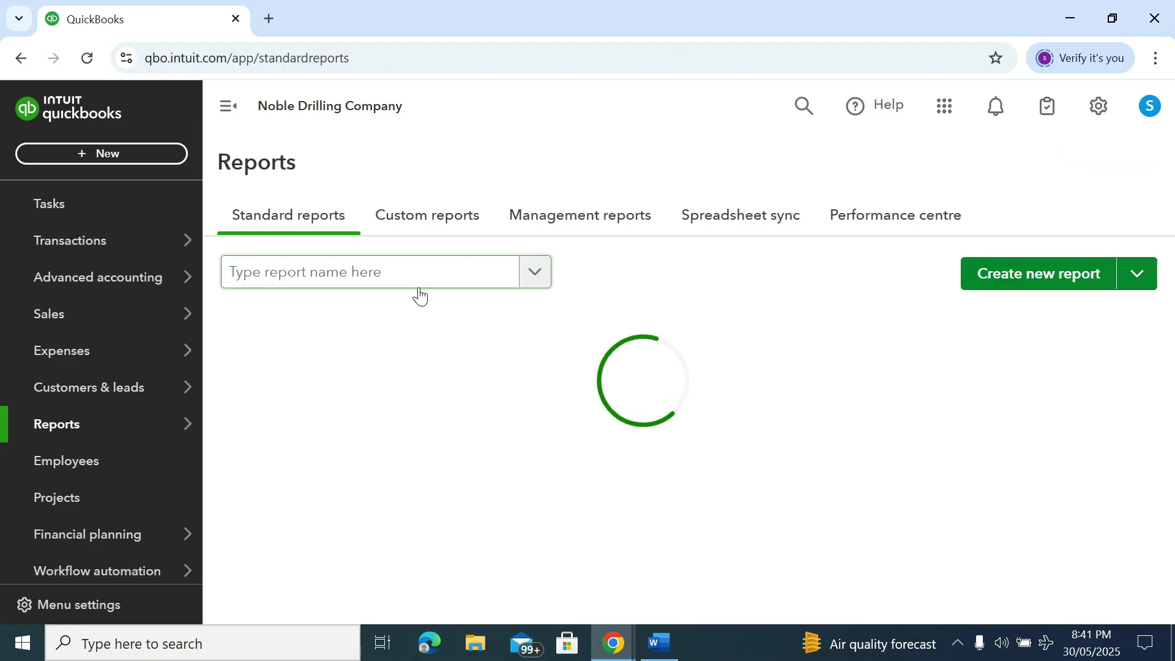
scroll(374, 395, "down", 3)
scroll(339, 378, "up", 3)
left_click(308, 409)
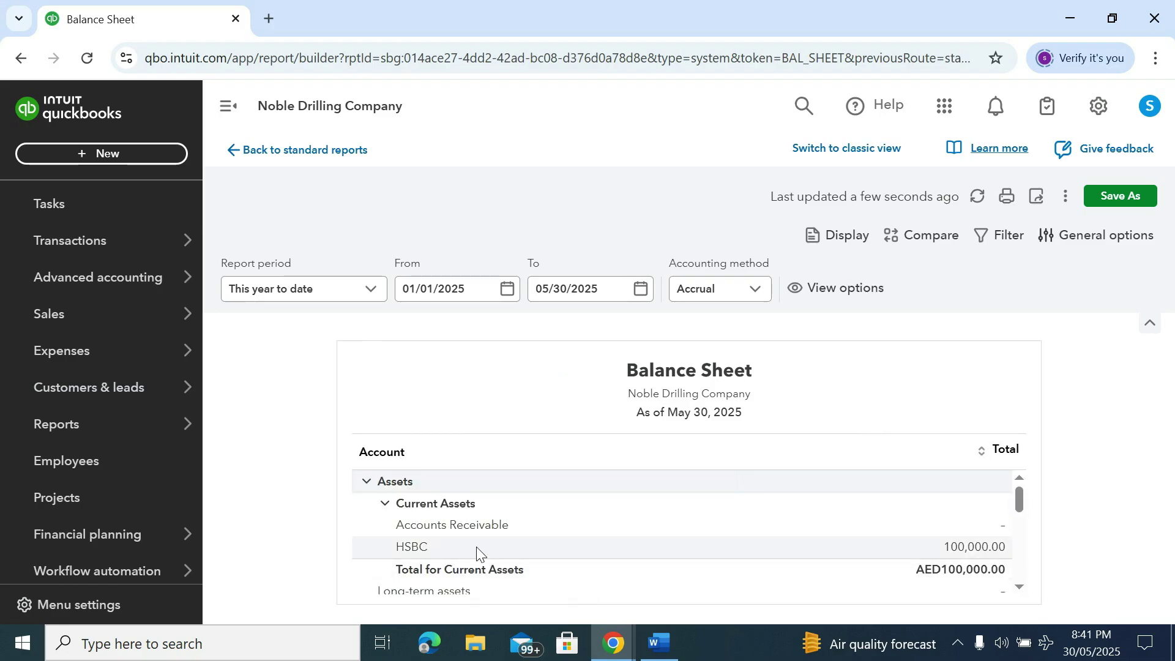
scroll(927, 541, "down", 3)
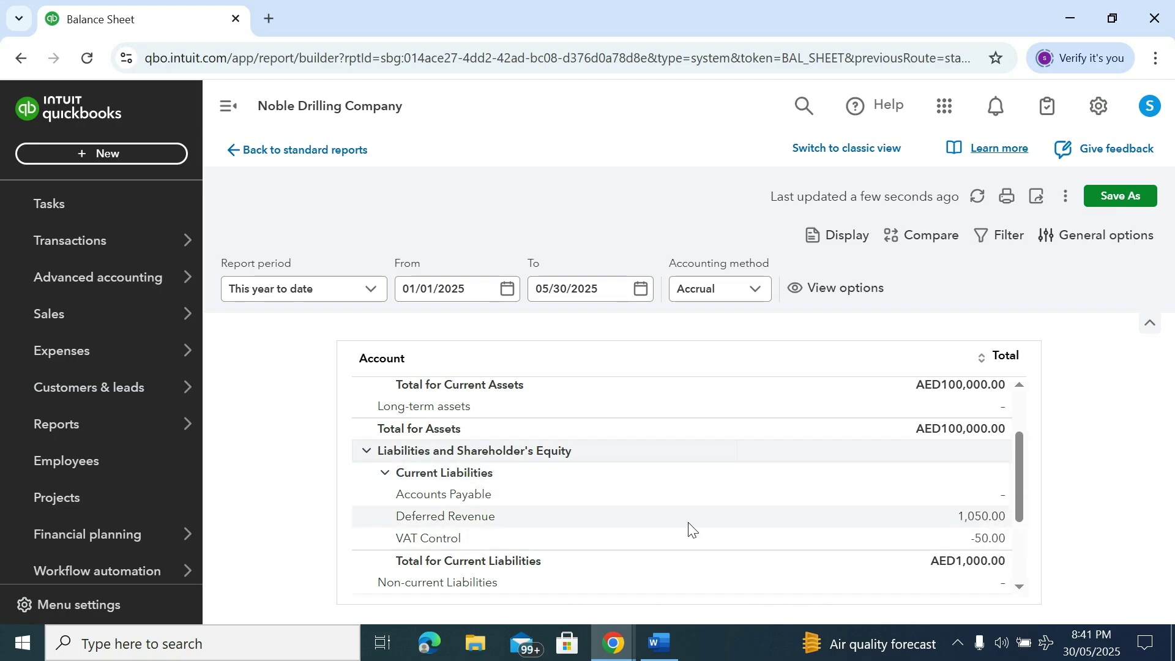
scroll(585, 554, "down", 3)
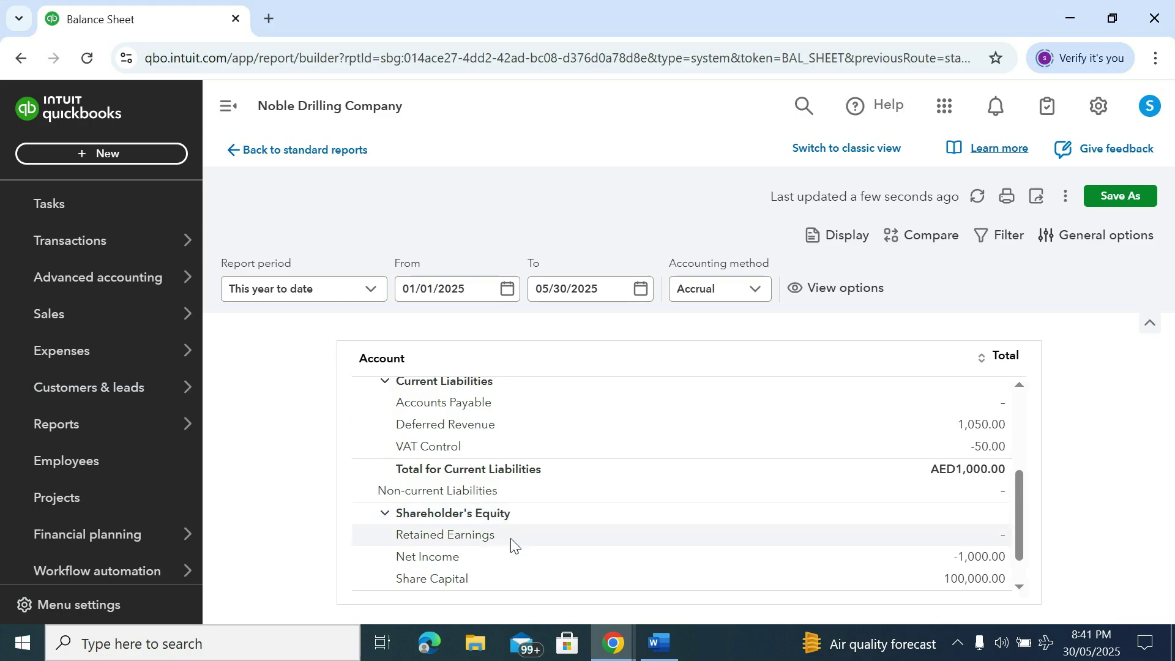
scroll(512, 545, "down", 1)
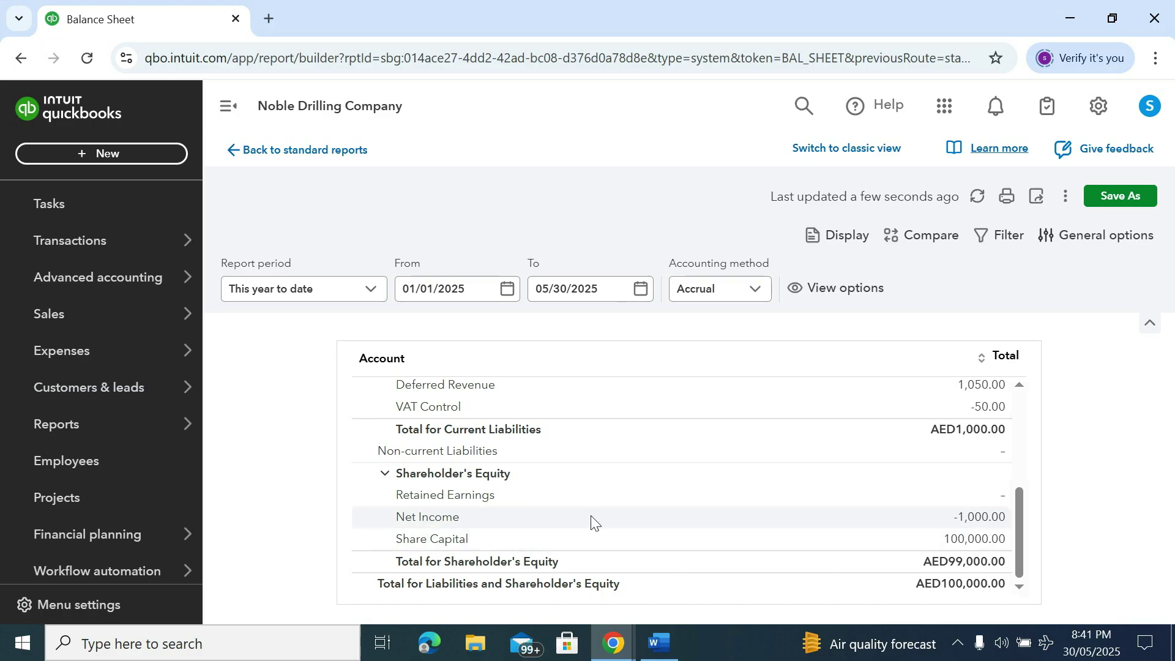
scroll(593, 523, "up", 2)
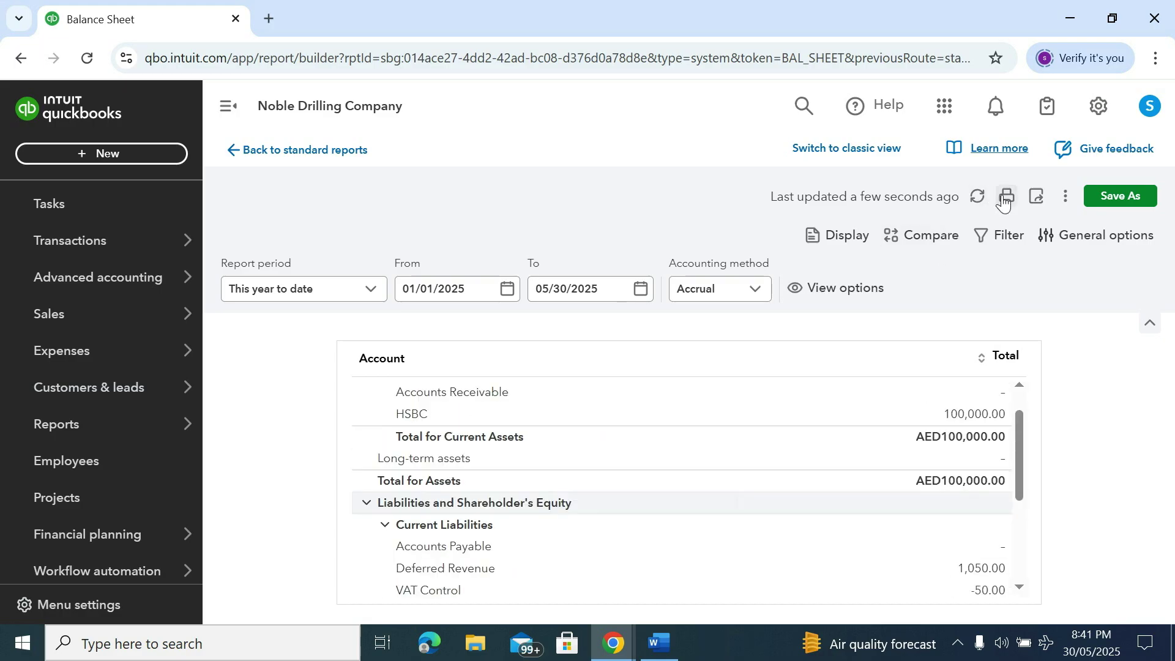
left_click(1006, 196)
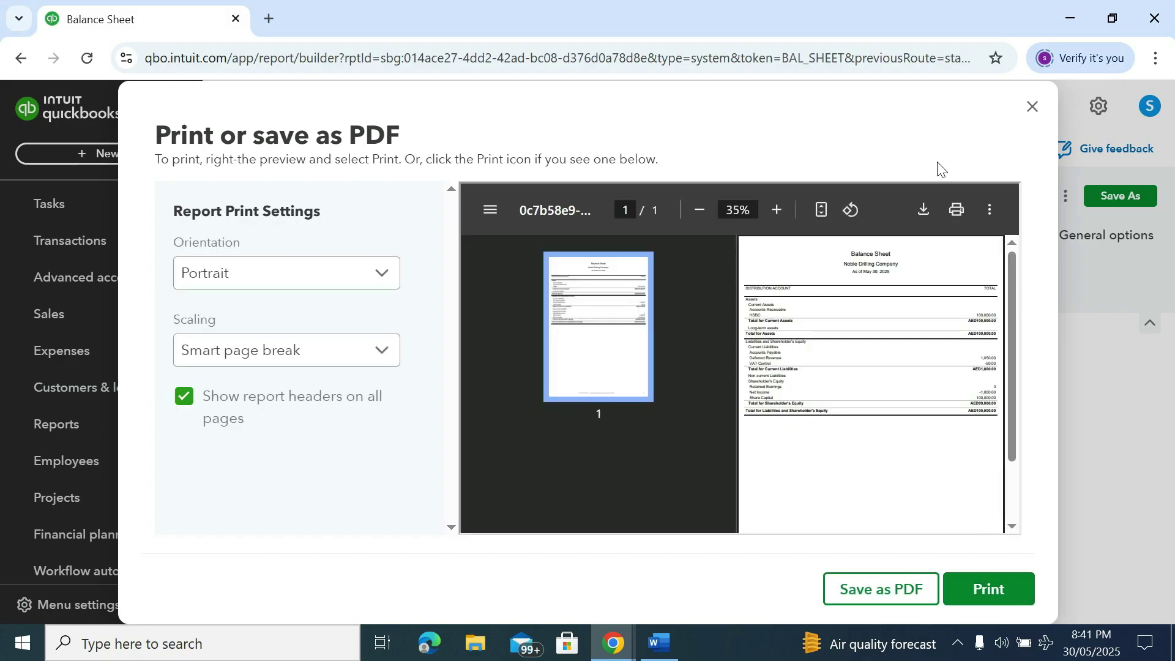
left_click(957, 212)
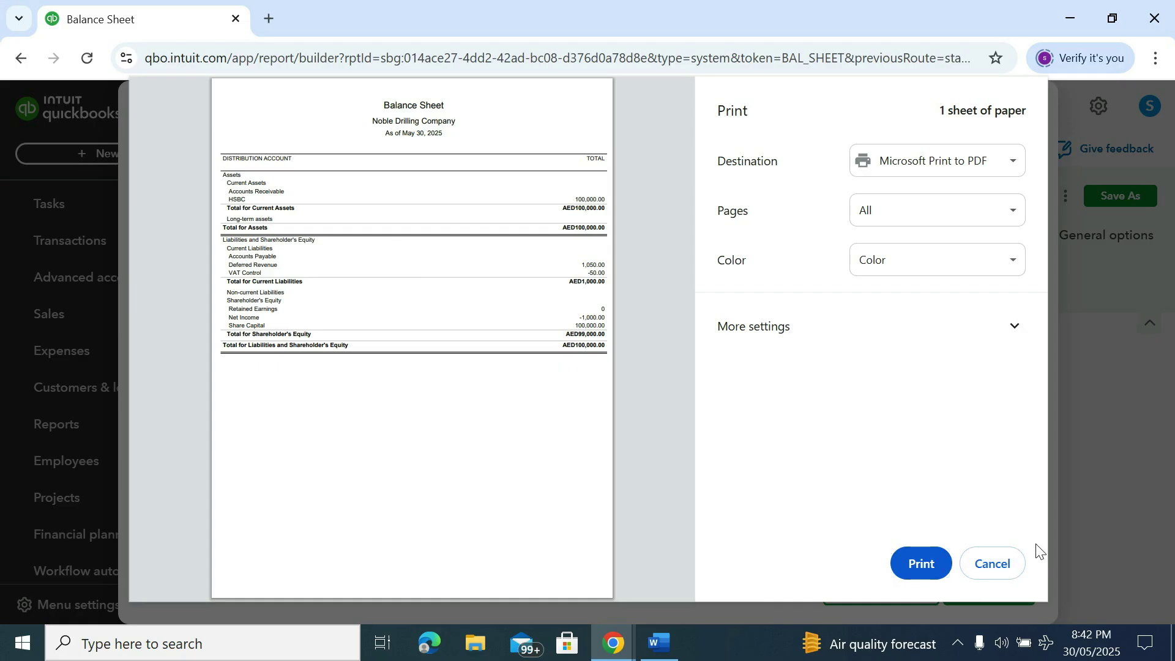
left_click(998, 565)
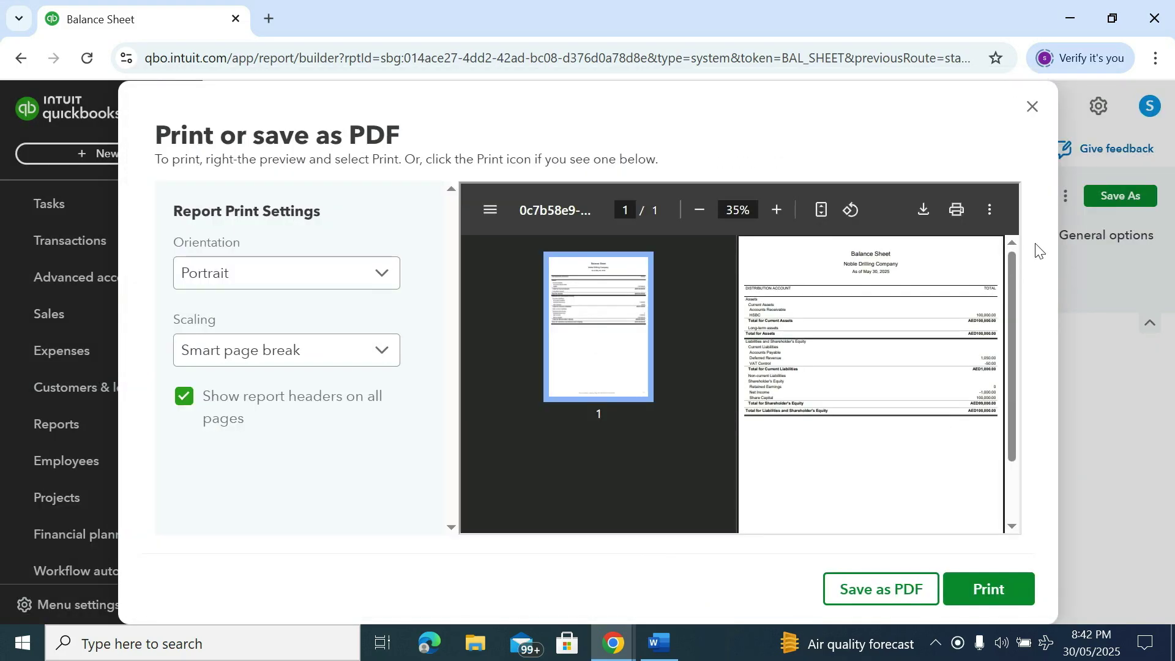
left_click(1033, 107)
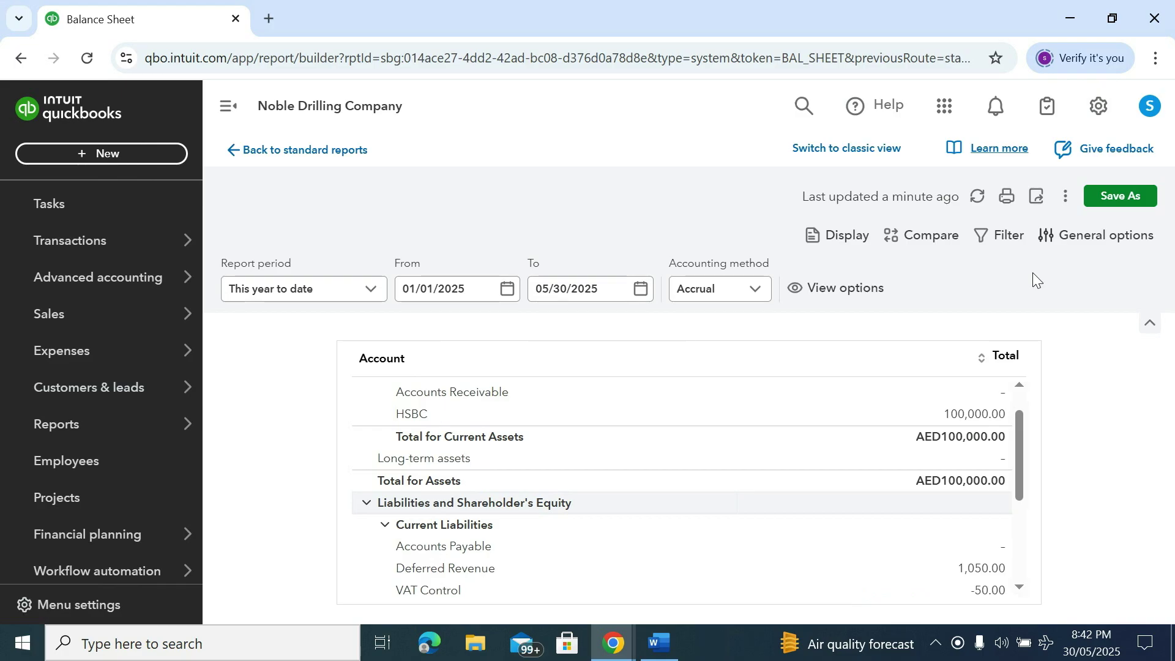